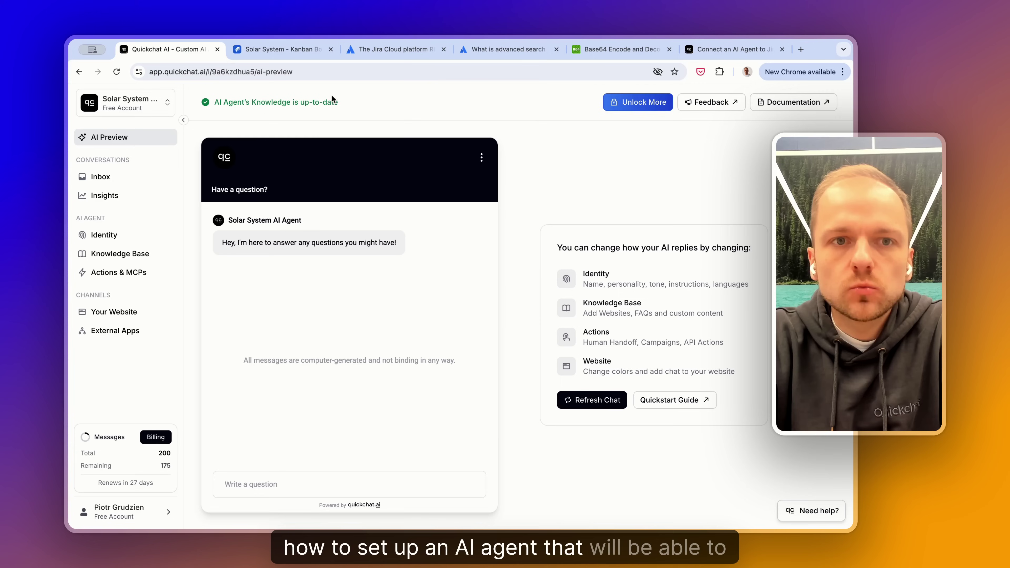
# - Check the Solar System board in Jira, and ask the Quickchat preview agent "what's happening in the project right now?"
pyautogui.click(285, 48)
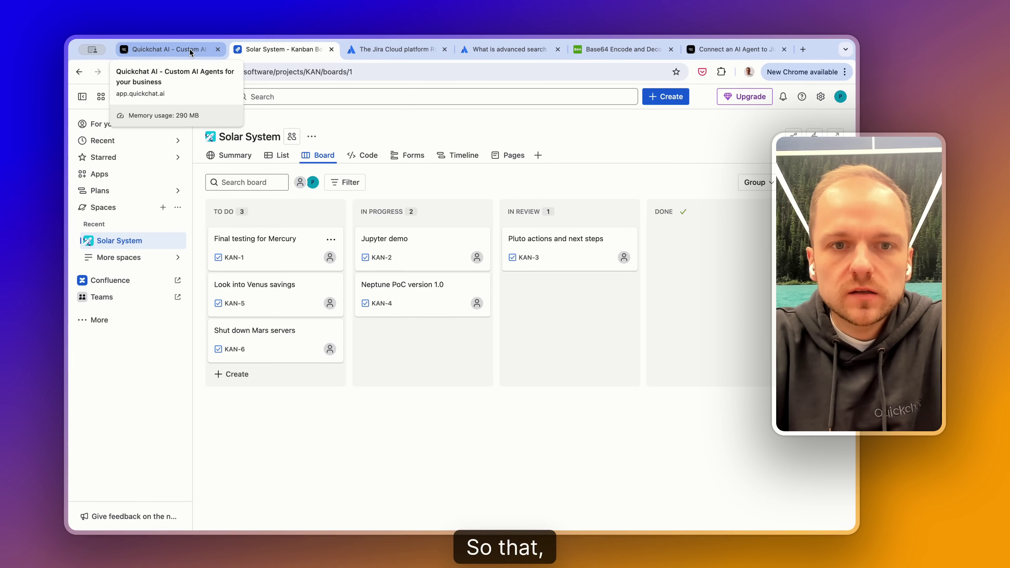
pyautogui.click(191, 52)
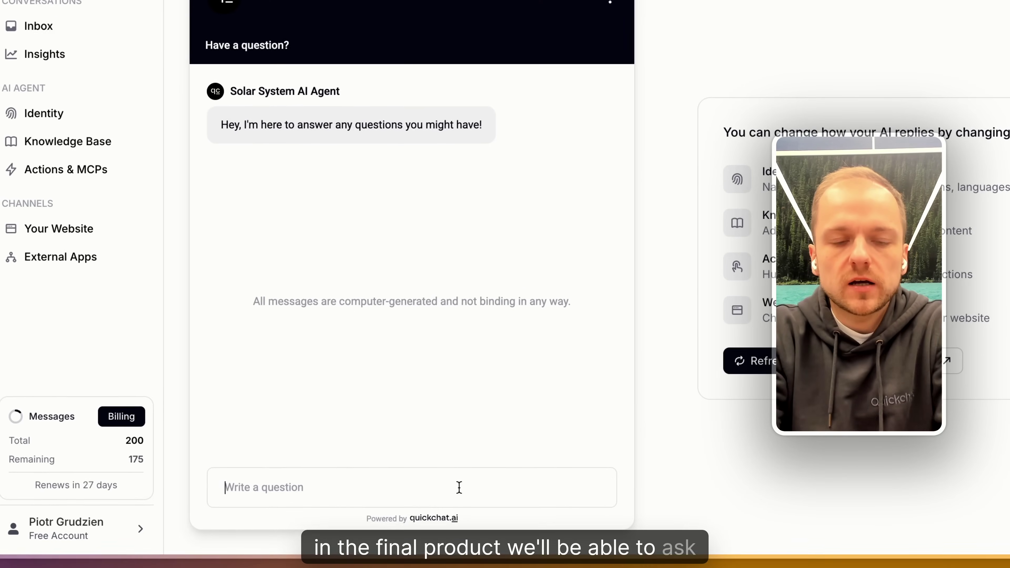
pyautogui.write("what's ha")
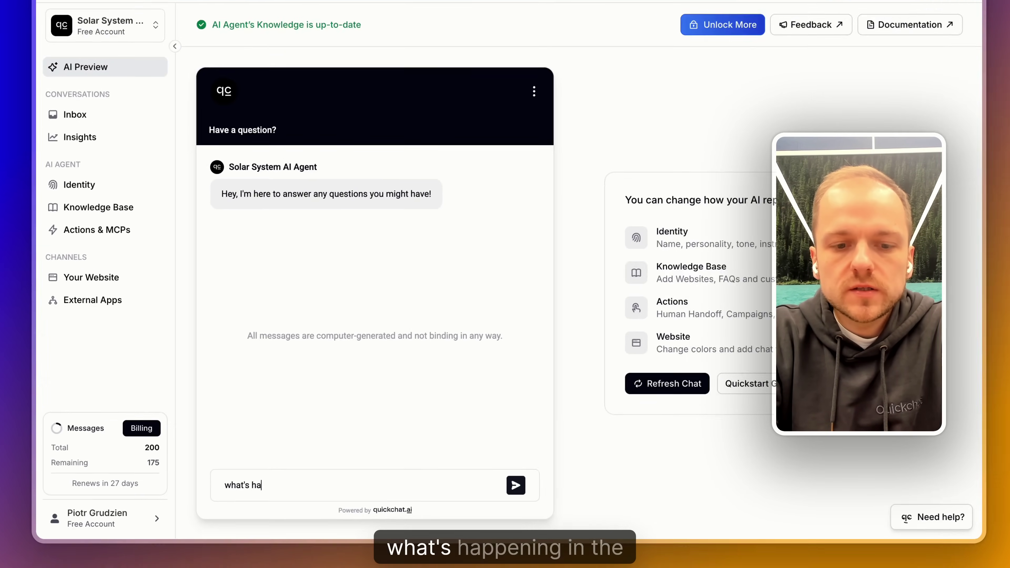
pyautogui.write('ppening in the pr')
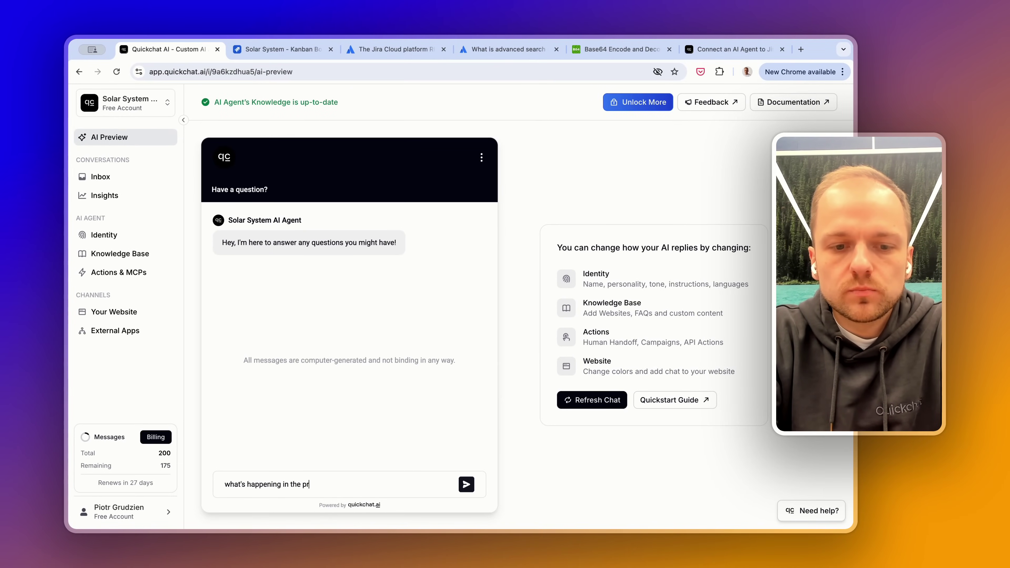
pyautogui.write('oject right now?')
pyautogui.press('Return')
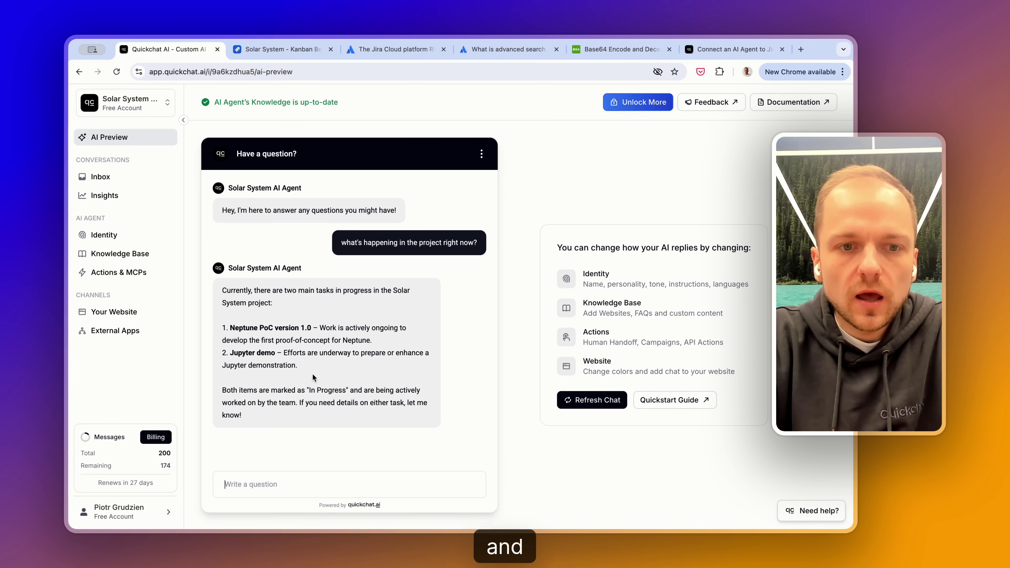
# - Compare the in-progress tasks named in the agent's reply with the cards on the Solar System Jira board
pyautogui.moveTo(336, 290); pyautogui.dragTo(372, 290)
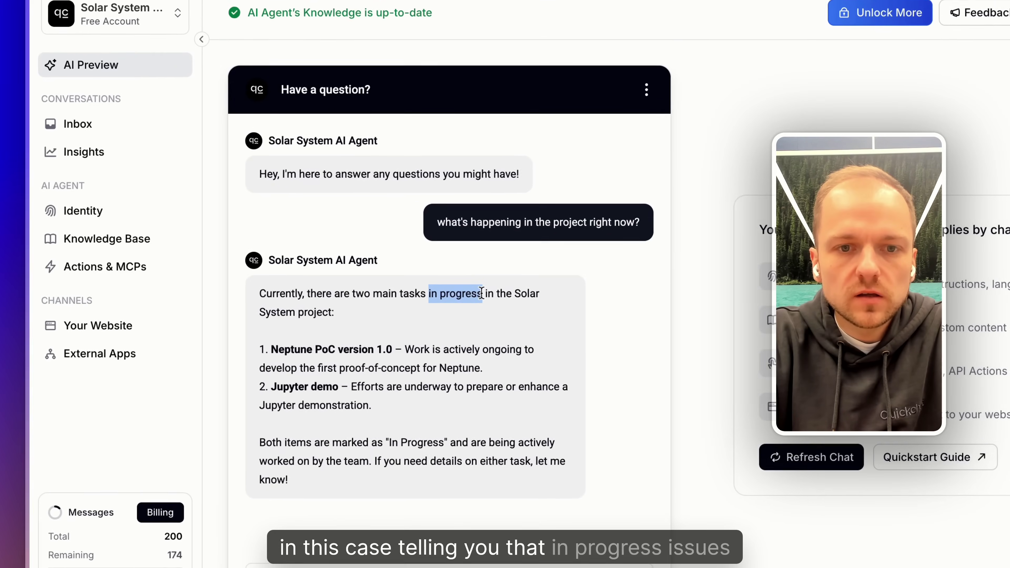
pyautogui.moveTo(373, 407); pyautogui.dragTo(283, 361)
pyautogui.hotkey('ctrl', 'Tab')
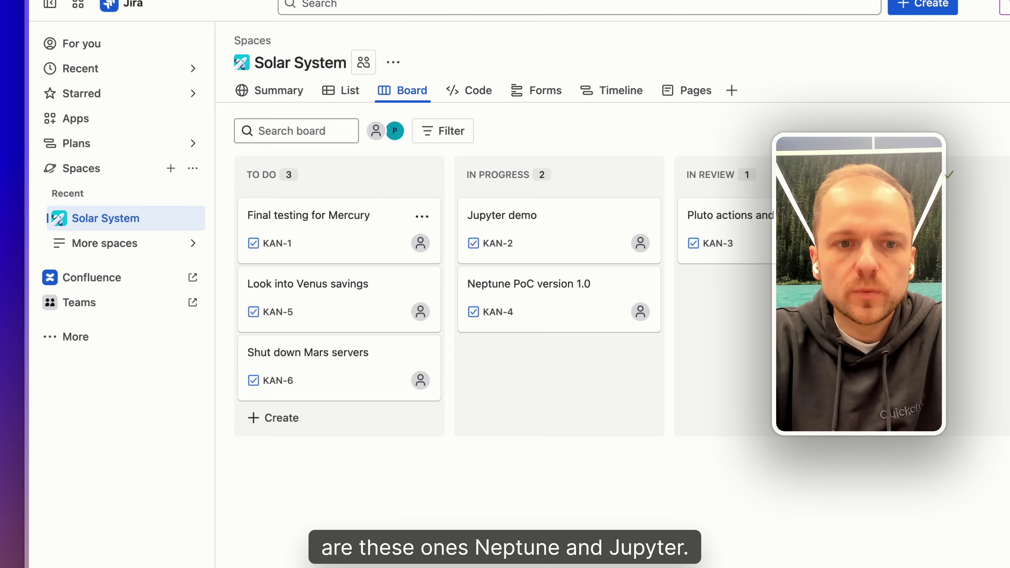
pyautogui.hotkey('ctrl', 'shift', 'Tab')
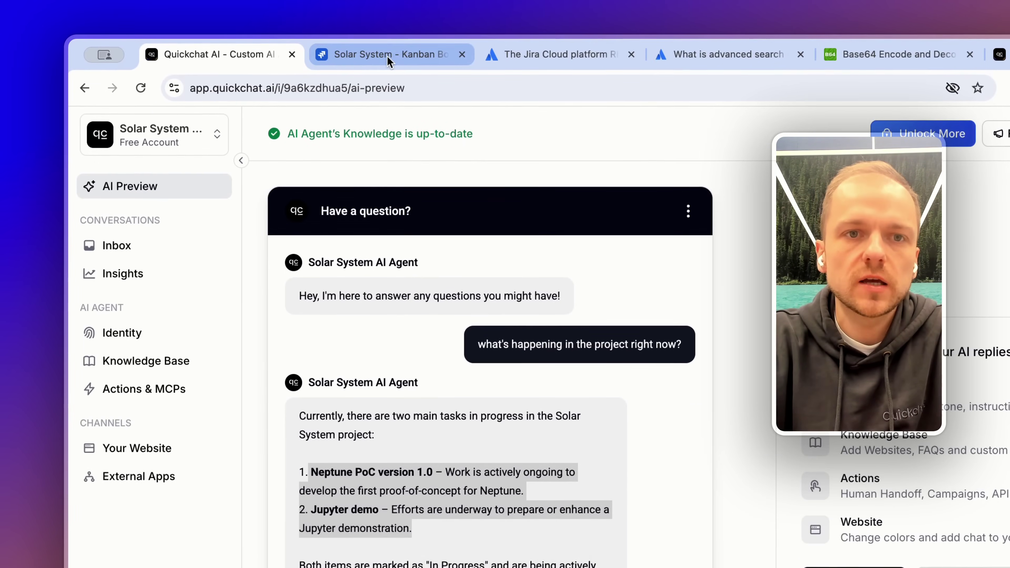
pyautogui.click(387, 57)
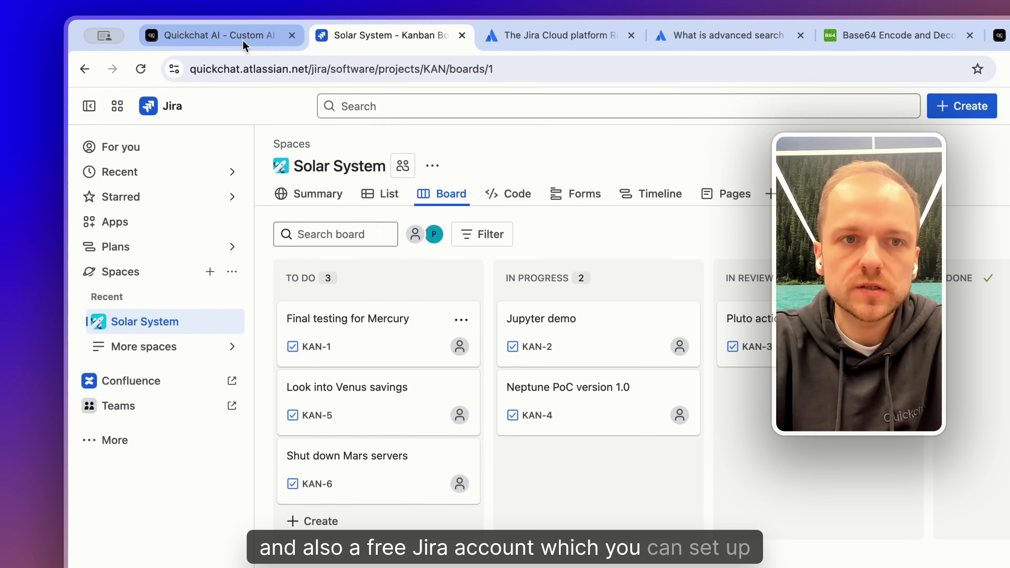
pyautogui.click(235, 40)
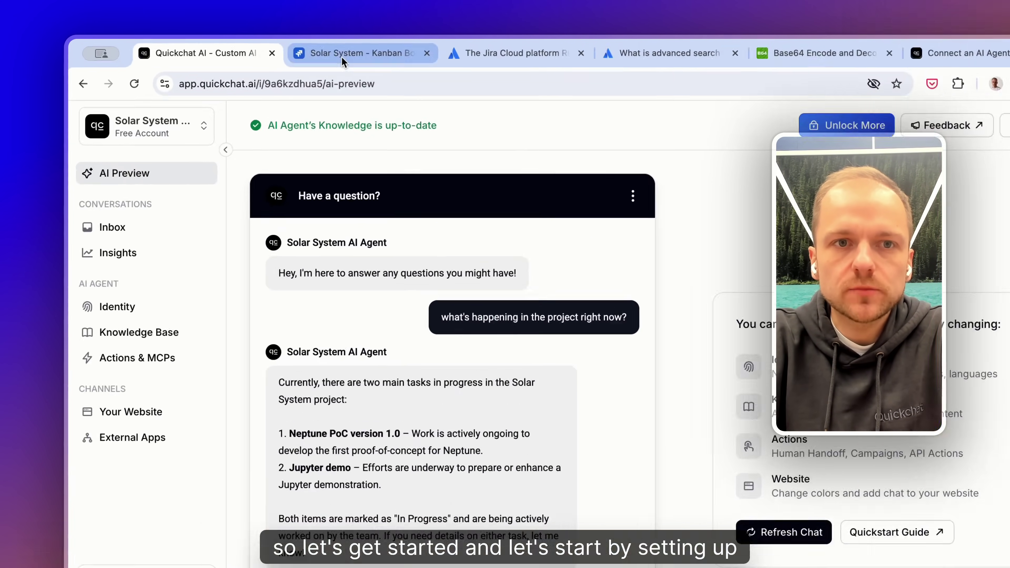
pyautogui.click(267, 50)
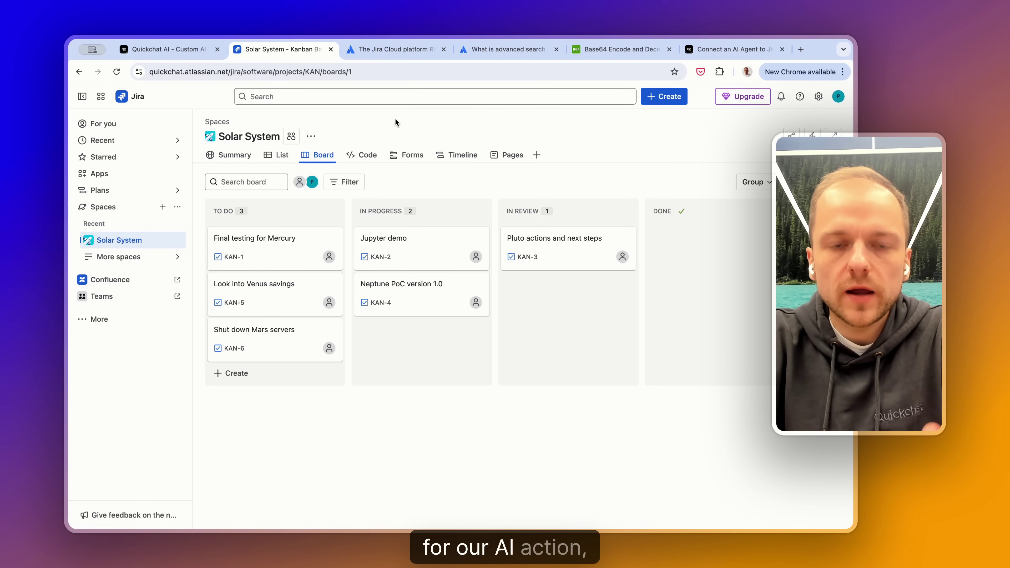
# - Examine the Jira REST API documentation for the JQL enhanced search (GET) endpoint and its example project query
pyautogui.click(400, 51)
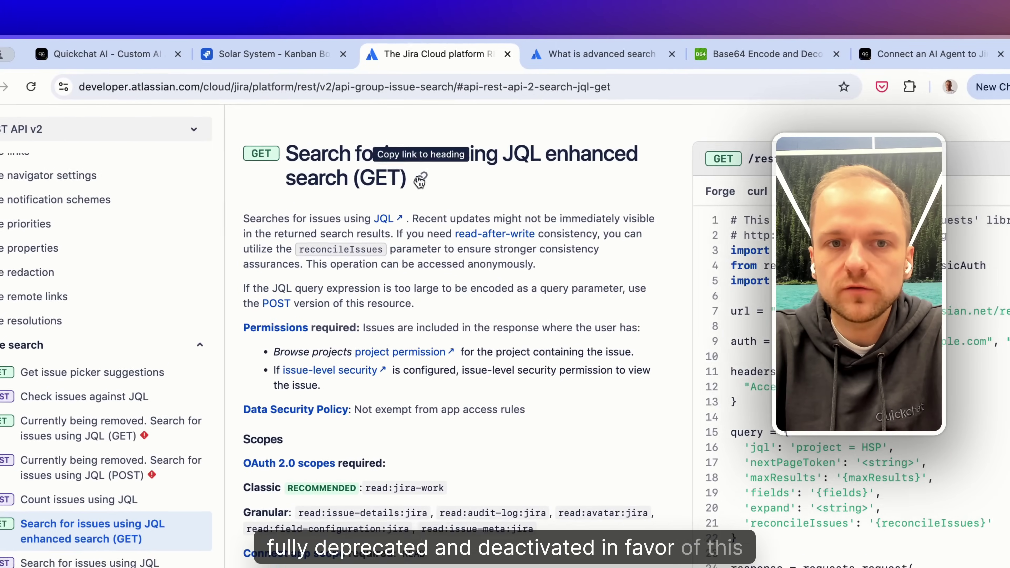
pyautogui.moveTo(378, 138); pyautogui.dragTo(292, 120)
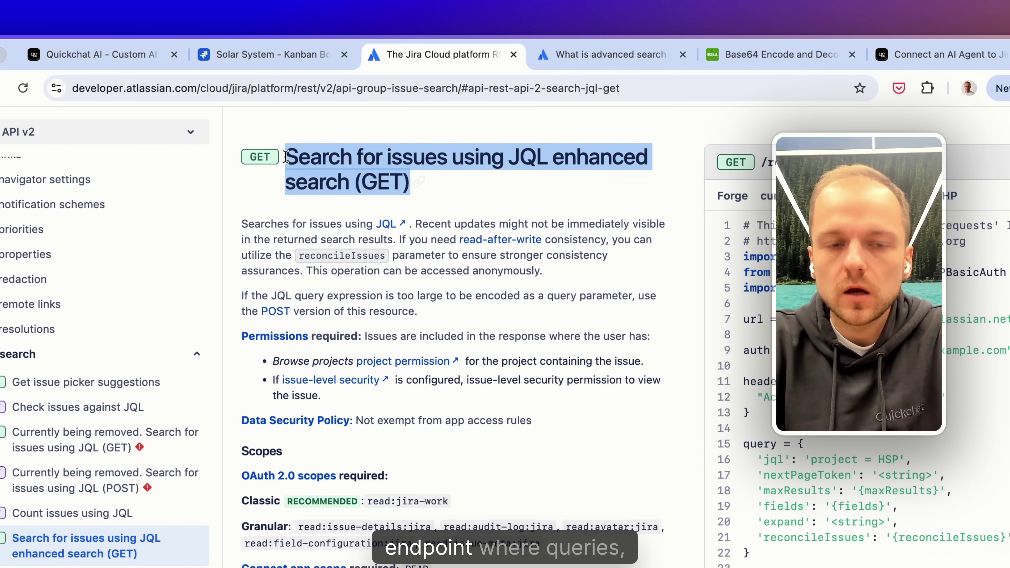
pyautogui.click(294, 157)
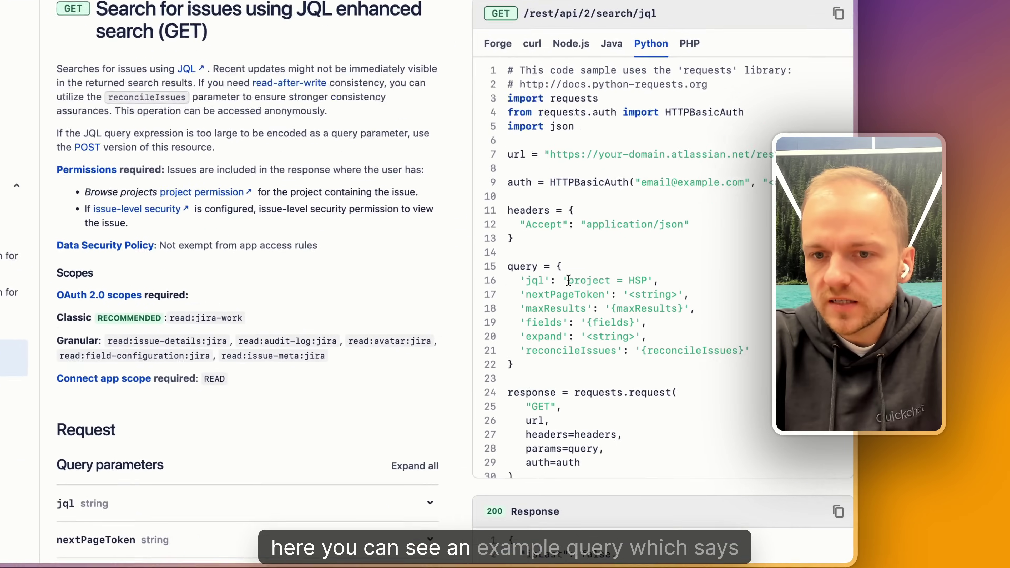
pyautogui.moveTo(643, 319); pyautogui.dragTo(683, 319)
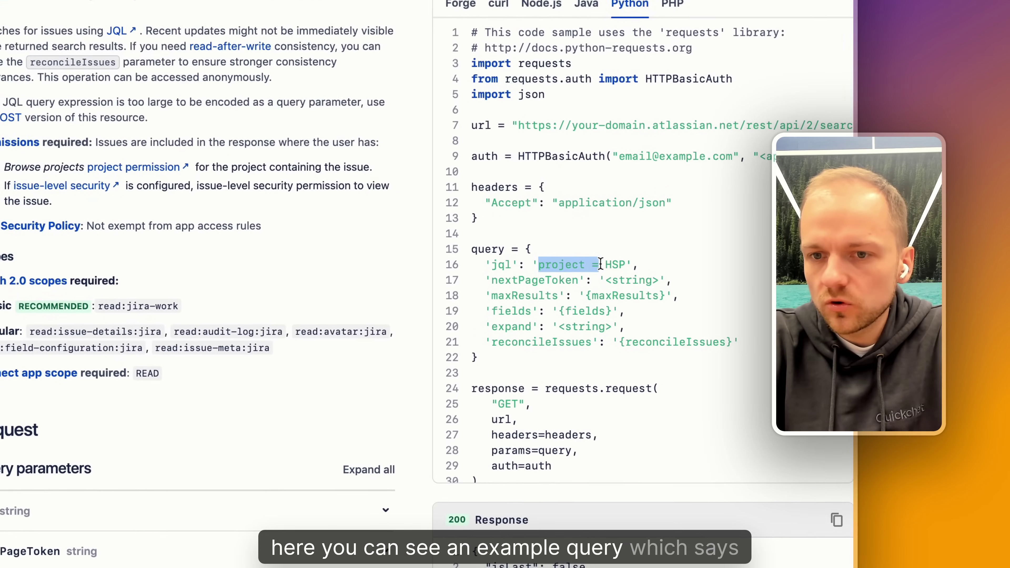
pyautogui.click(557, 264)
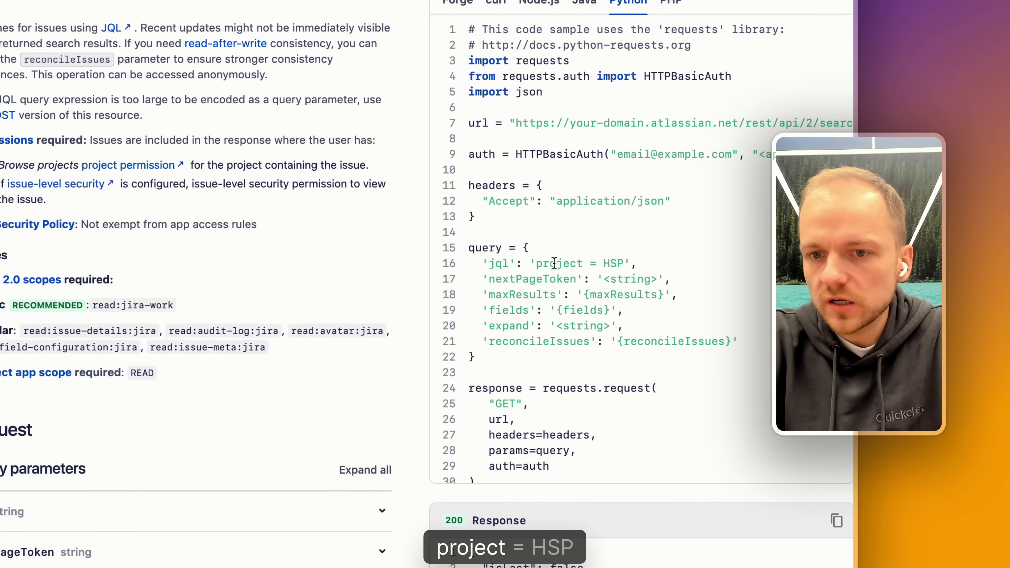
pyautogui.doubleClick(616, 261)
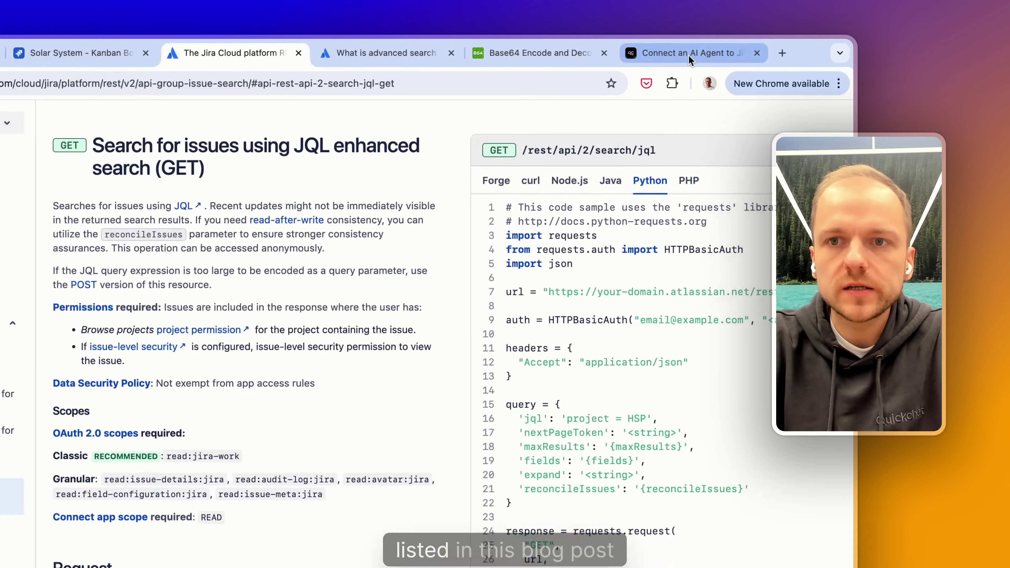
# - Review the "Connect an AI Agent to Jira tickets" blog post from its introduction to Step 1 on the API authentication token
pyautogui.click(728, 49)
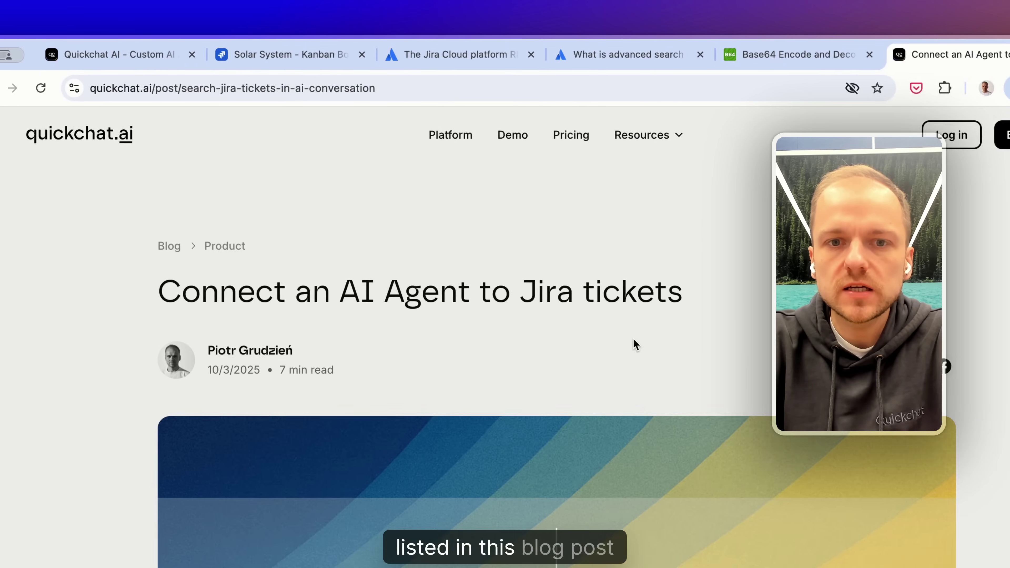
pyautogui.scroll(-3, 636, 346)
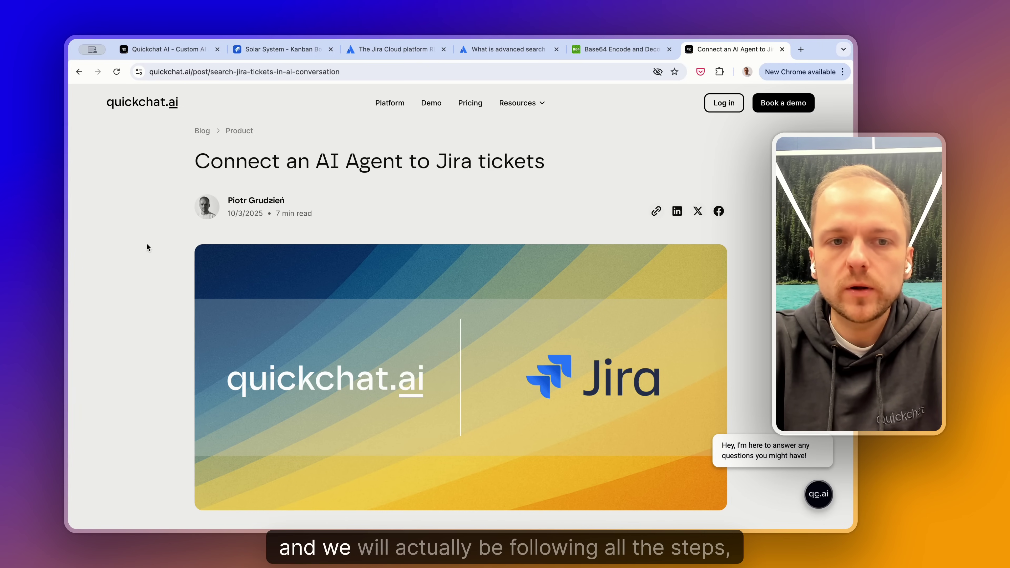
pyautogui.scroll(-5, 147, 244)
pyautogui.scroll(-15, 146, 247)
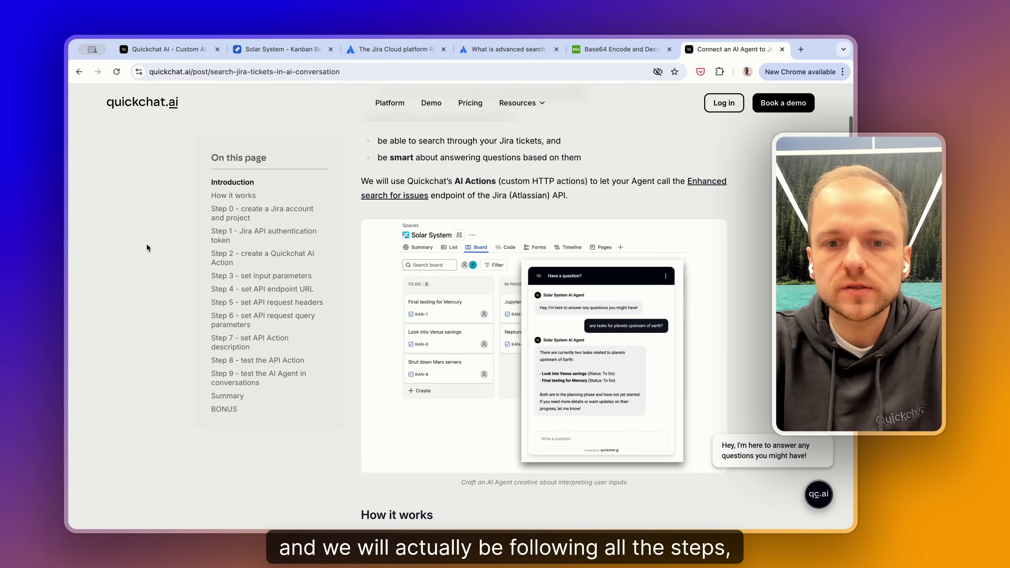
pyautogui.scroll(-10, 146, 245)
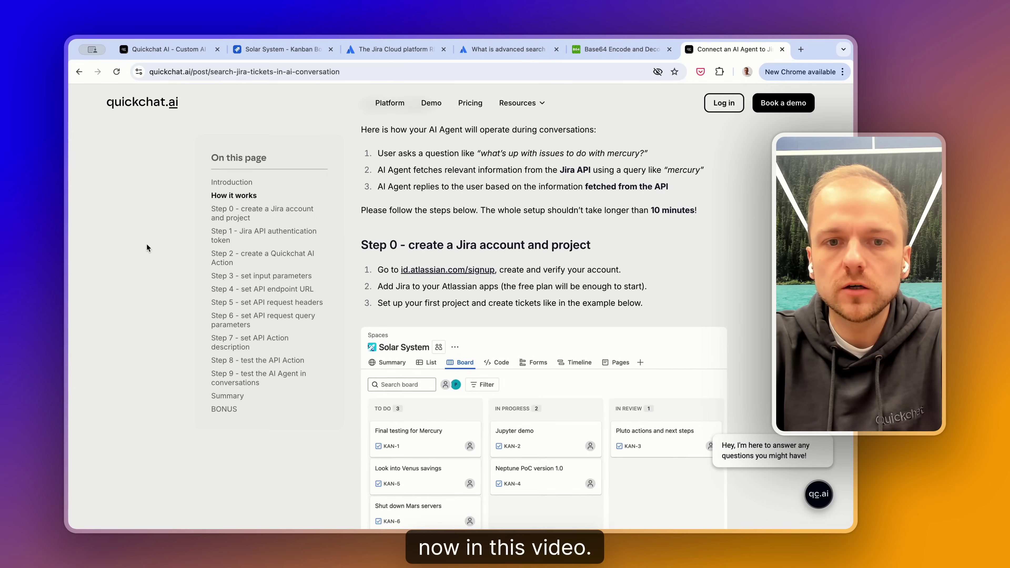
pyautogui.scroll(-3, 146, 243)
pyautogui.scroll(2, 146, 244)
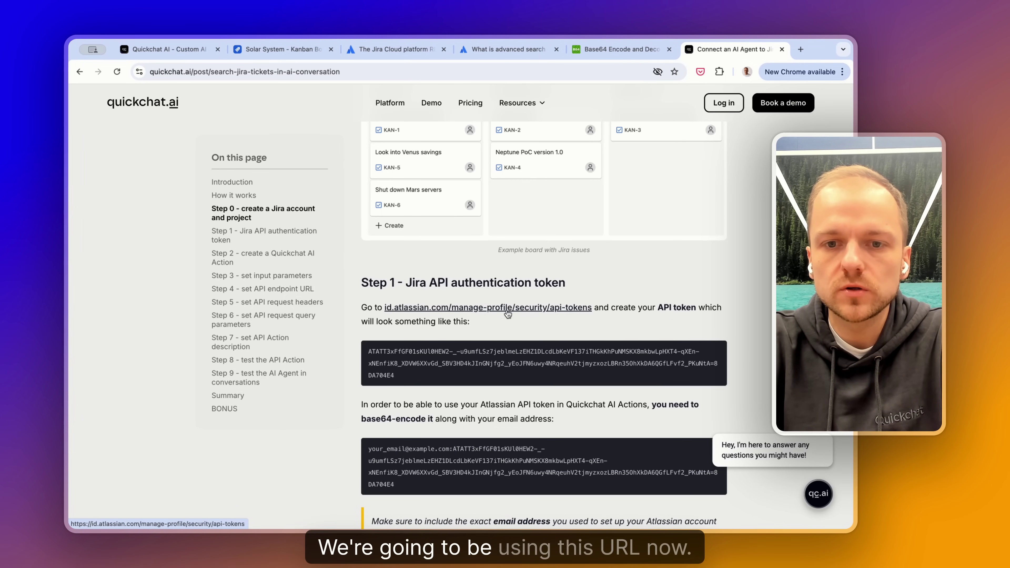
pyautogui.scroll(-1, 564, 265)
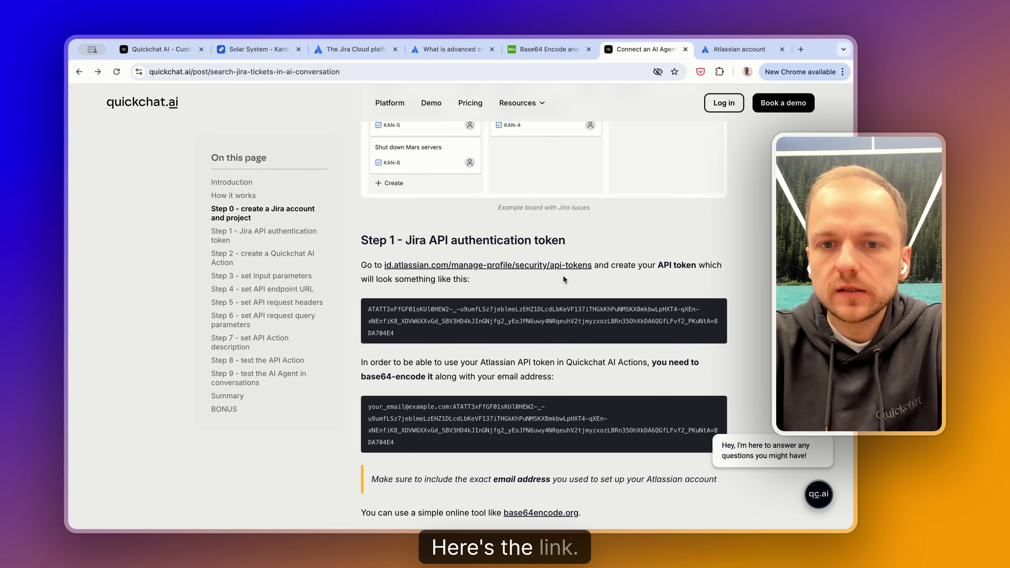
# - Create an Atlassian API token named new_token on the token page linked in the blog post, and copy the token
pyautogui.keyDown('super'); pyautogui.click(562, 266); pyautogui.keyUp('super')
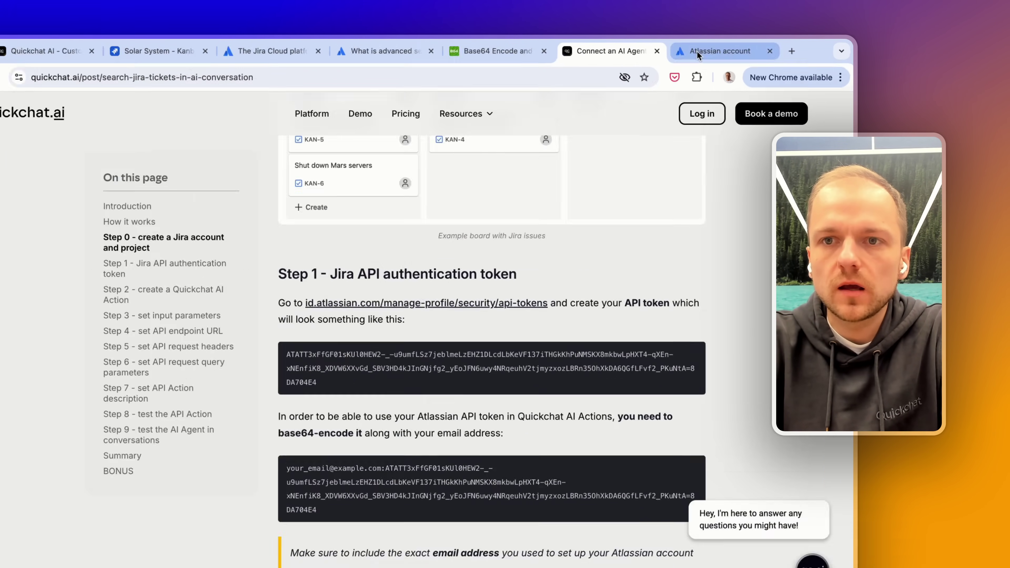
pyautogui.click(698, 49)
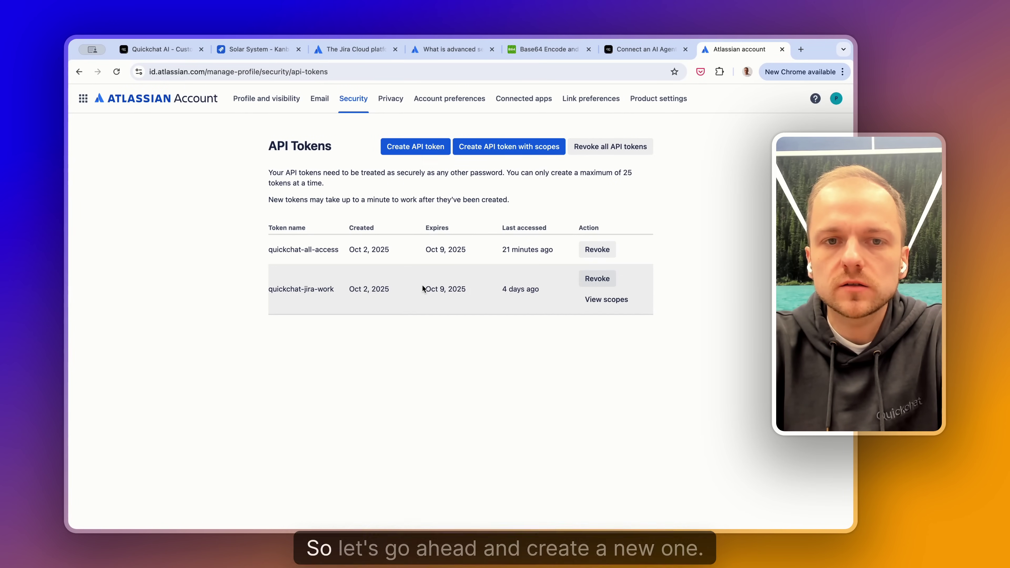
pyautogui.click(417, 152)
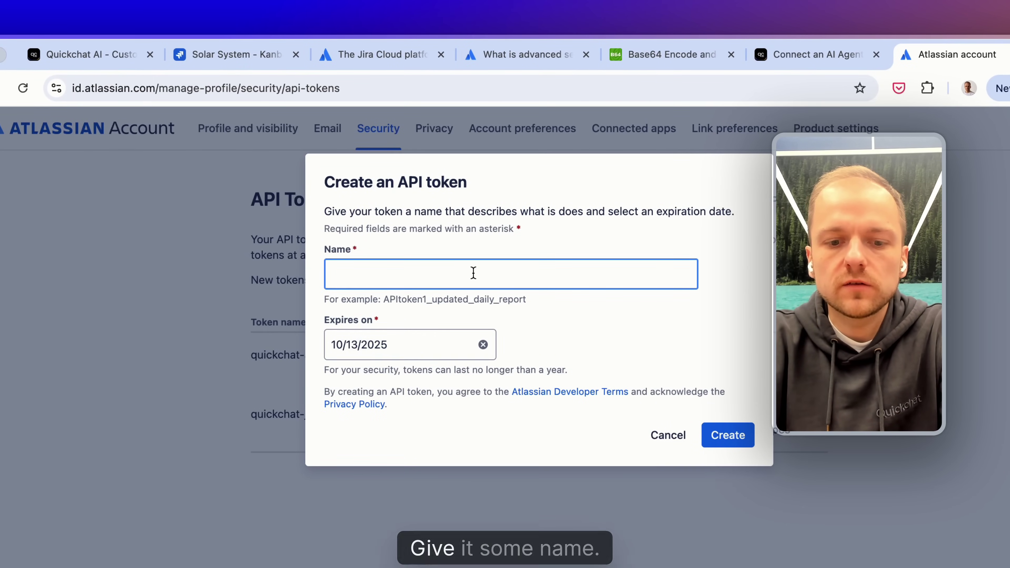
pyautogui.write('new_token')
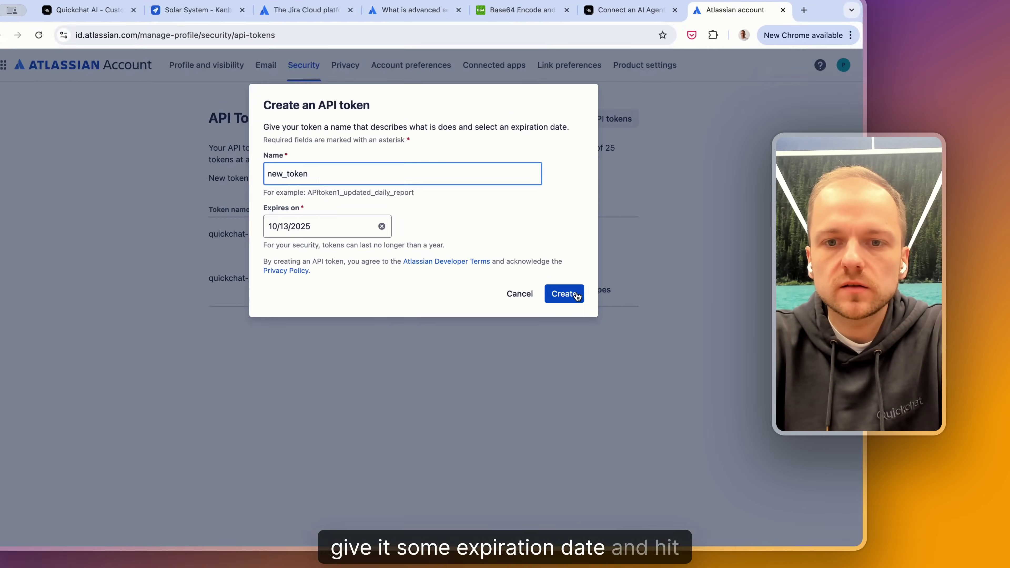
pyautogui.click(593, 305)
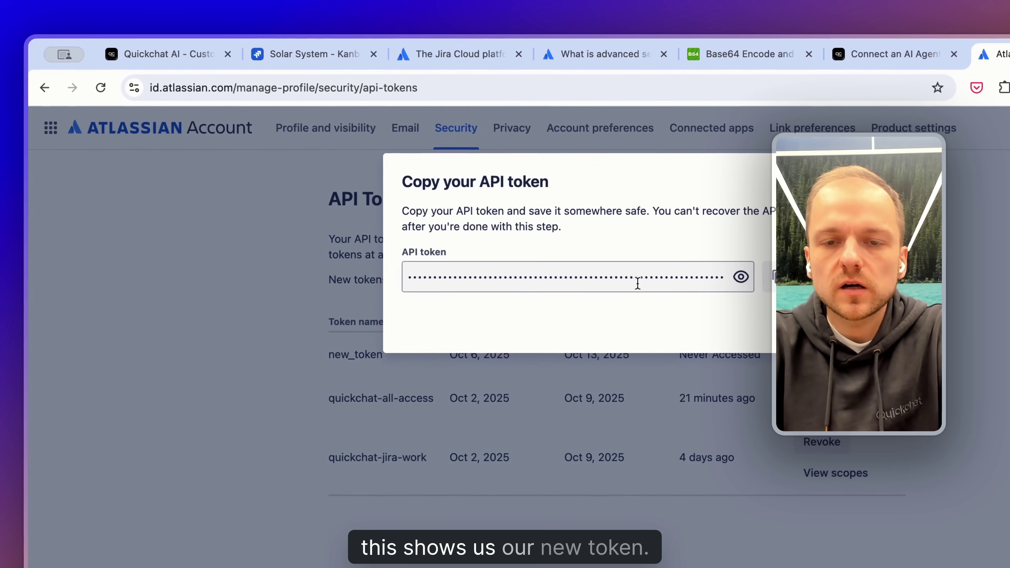
pyautogui.click(797, 277)
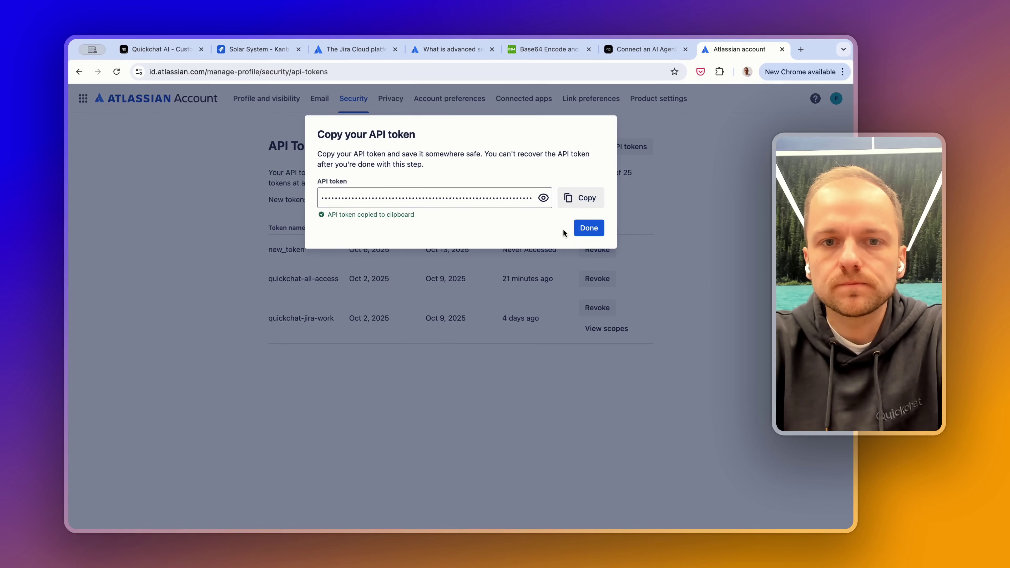
pyautogui.press('super+w')
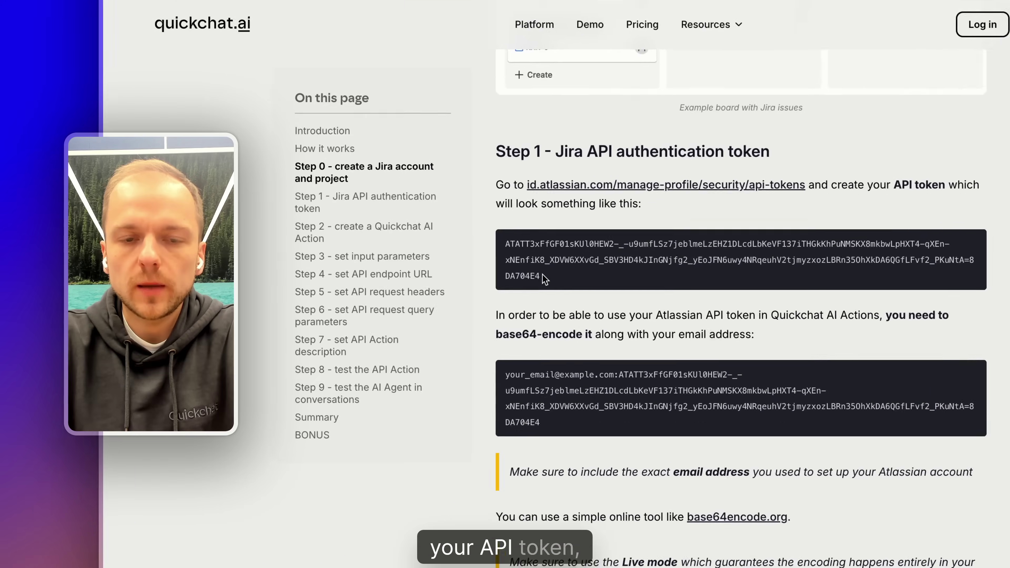
# - Review the blog post's example API token and its instructions for base64-encoding the token along with the email address
pyautogui.moveTo(484, 291); pyautogui.dragTo(457, 271)
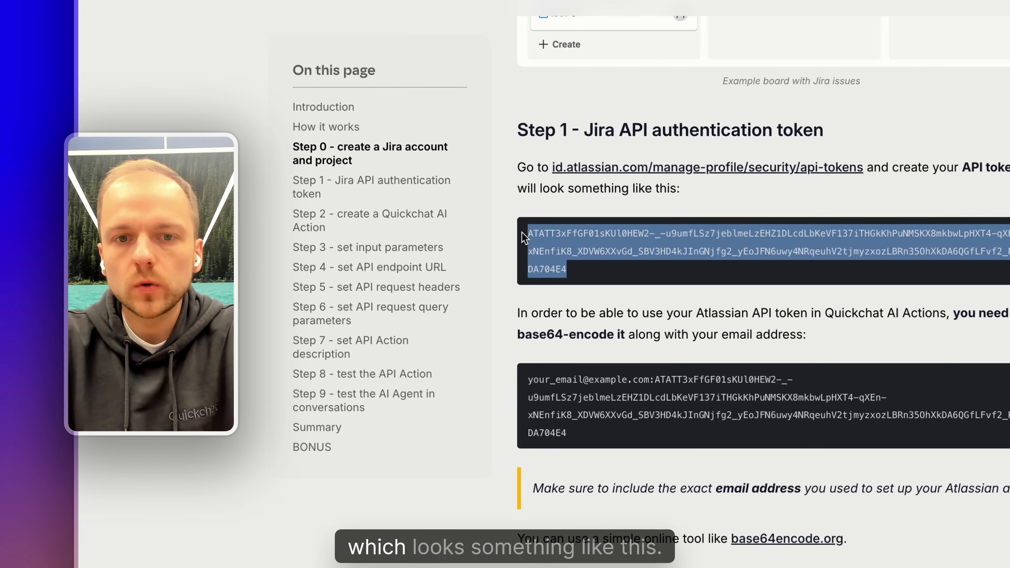
pyautogui.moveTo(526, 233); pyautogui.dragTo(592, 275)
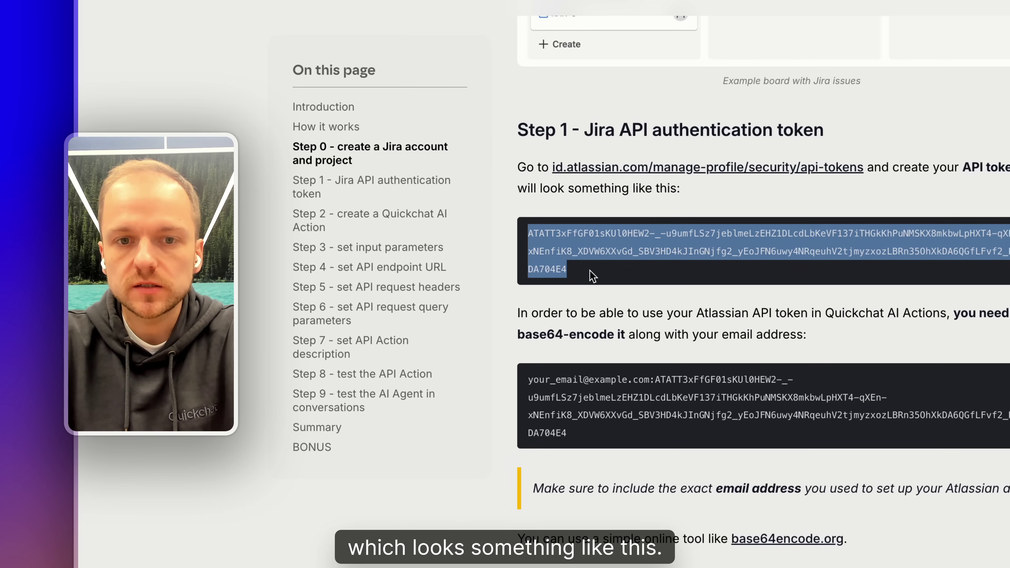
pyautogui.click(592, 274)
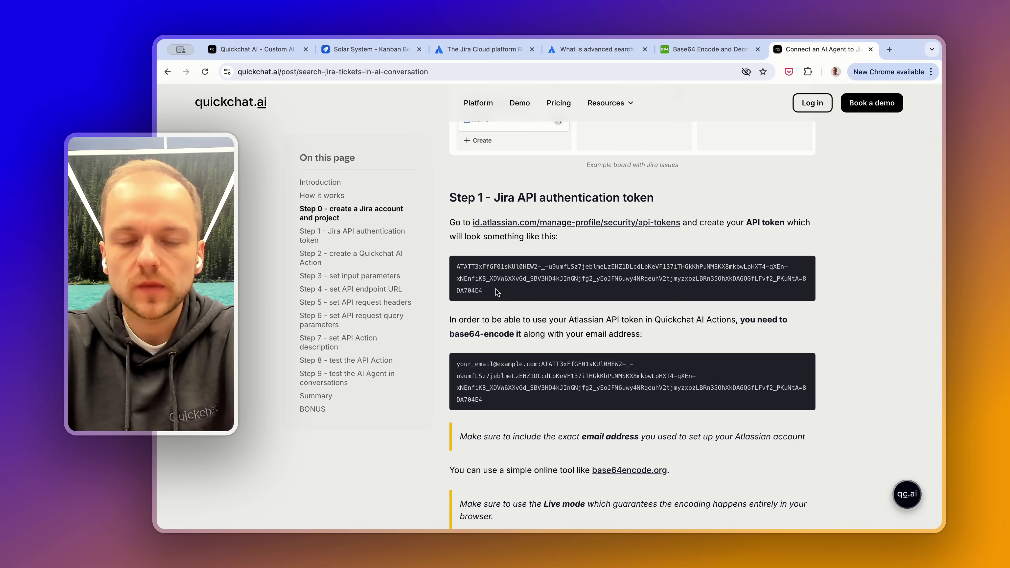
pyautogui.scroll(-2, 449, 291)
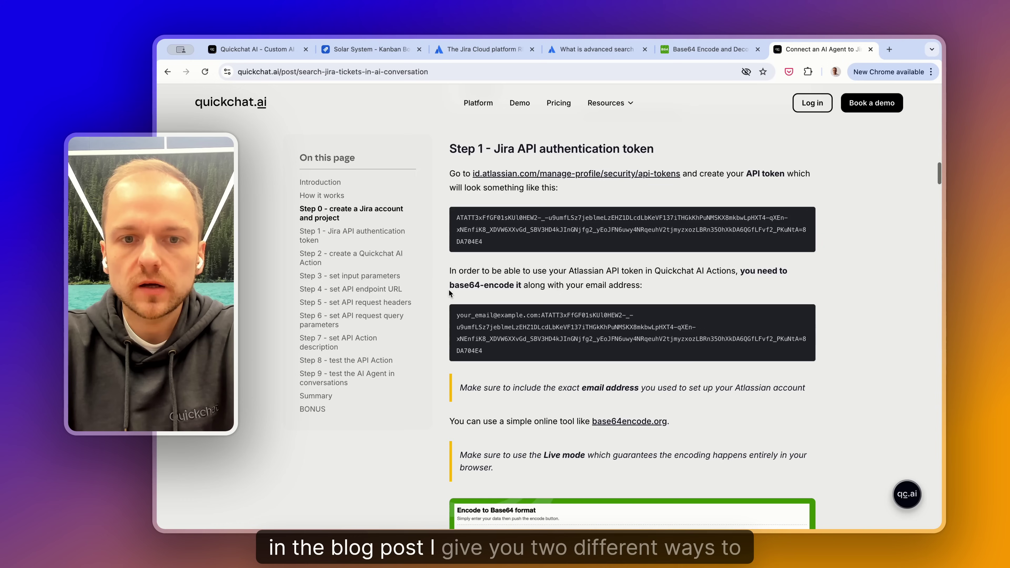
pyautogui.scroll(-2, 449, 291)
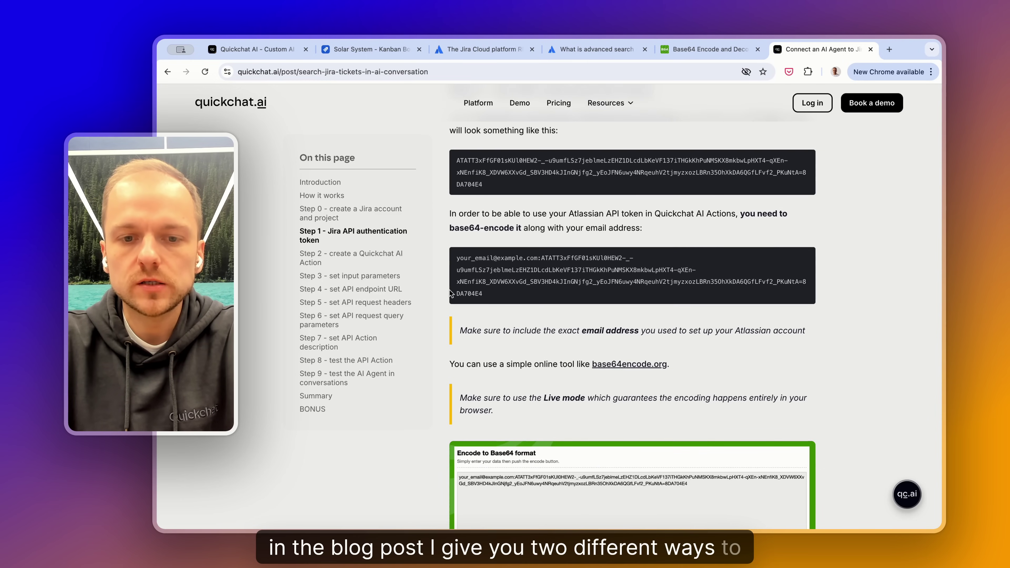
pyautogui.scroll(-5, 451, 293)
pyautogui.scroll(-8, 454, 292)
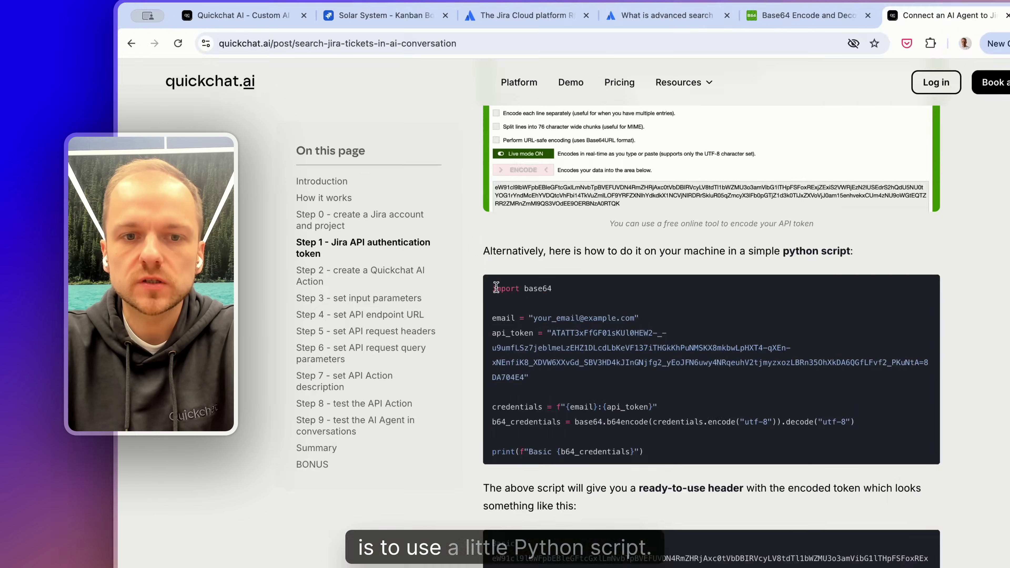
# - Examine the blog post's Python script, from the email and api_token variables to the line that prints the Basic credentials
pyautogui.moveTo(458, 268); pyautogui.dragTo(576, 416)
pyautogui.click(625, 378)
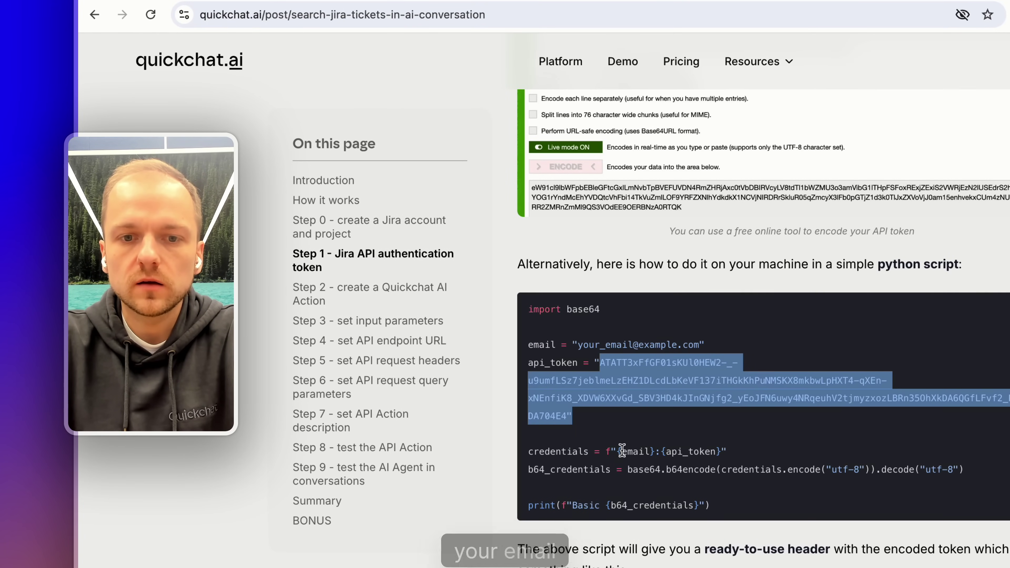
pyautogui.doubleClick(637, 451)
pyautogui.moveTo(654, 452); pyautogui.dragTo(661, 451)
pyautogui.doubleClick(669, 451)
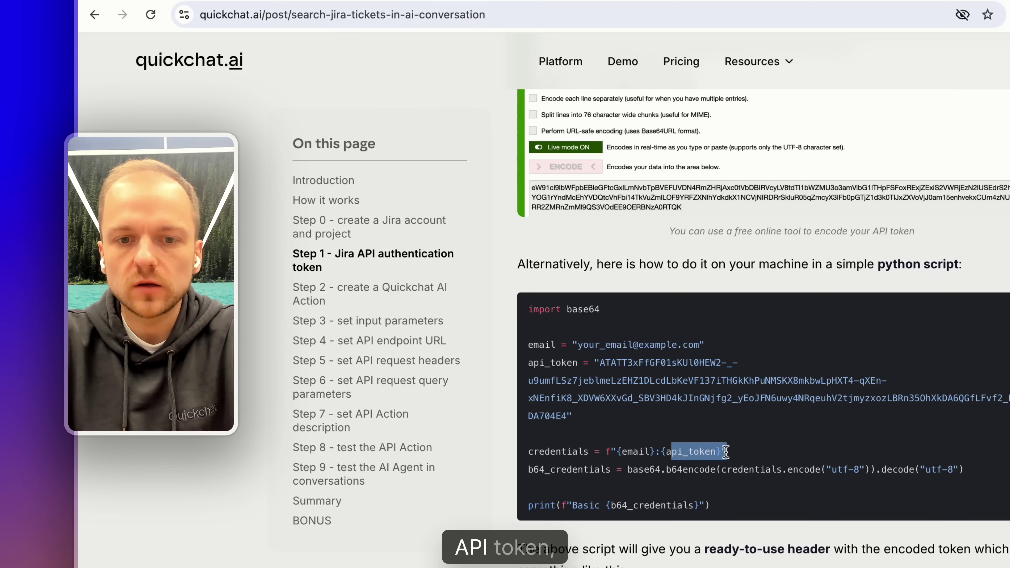
pyautogui.moveTo(711, 506); pyautogui.dragTo(529, 505)
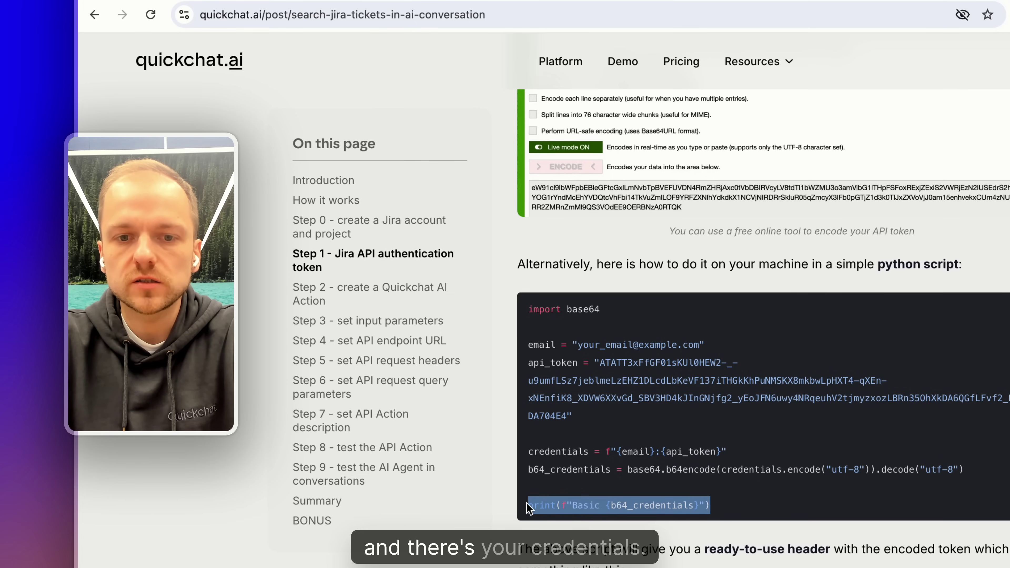
# - Switch to base64encode.org and examine the combined email and API token input and its base64-encoded output
pyautogui.scroll(10, 775, 209)
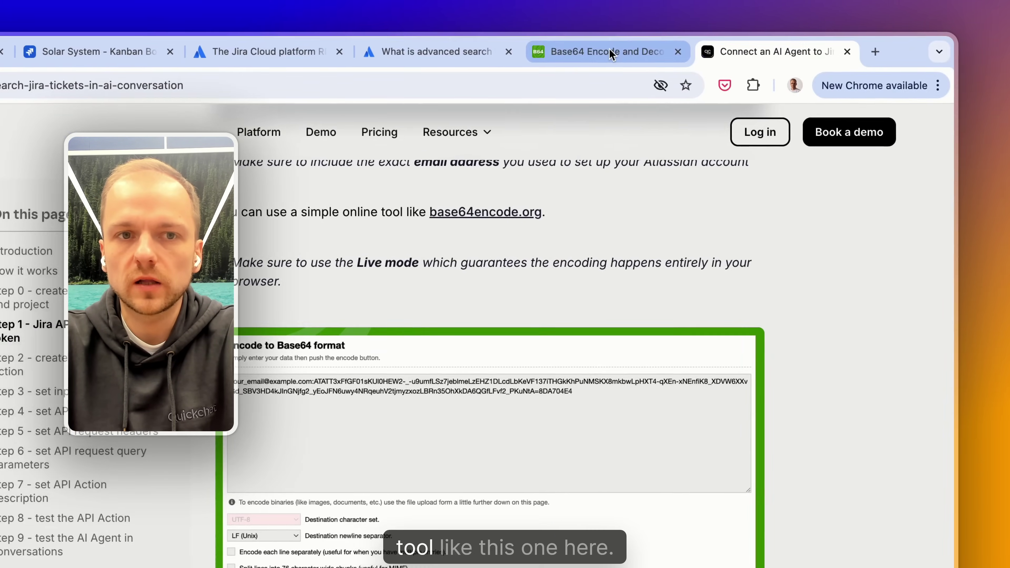
pyautogui.click(609, 49)
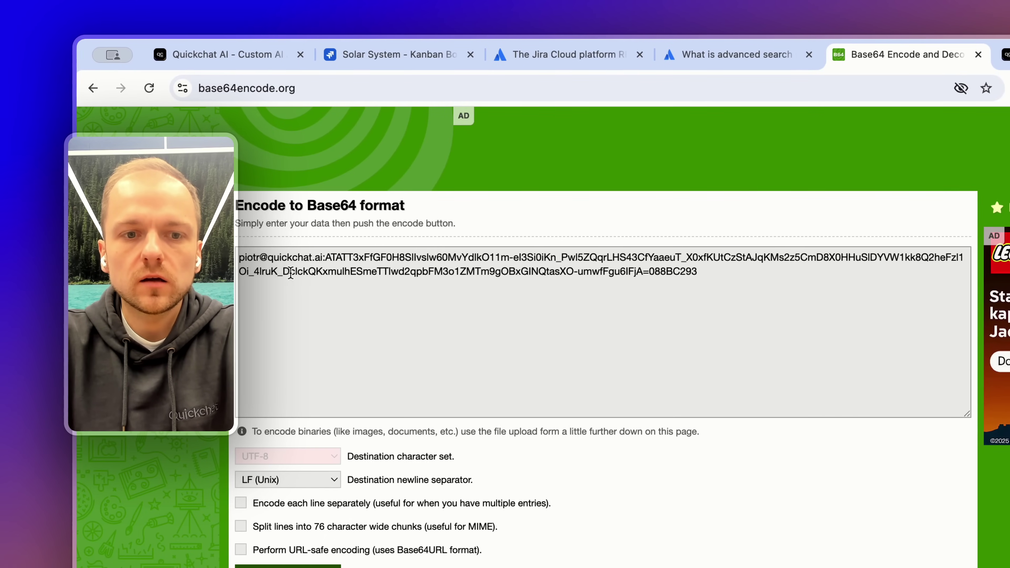
pyautogui.click(291, 273)
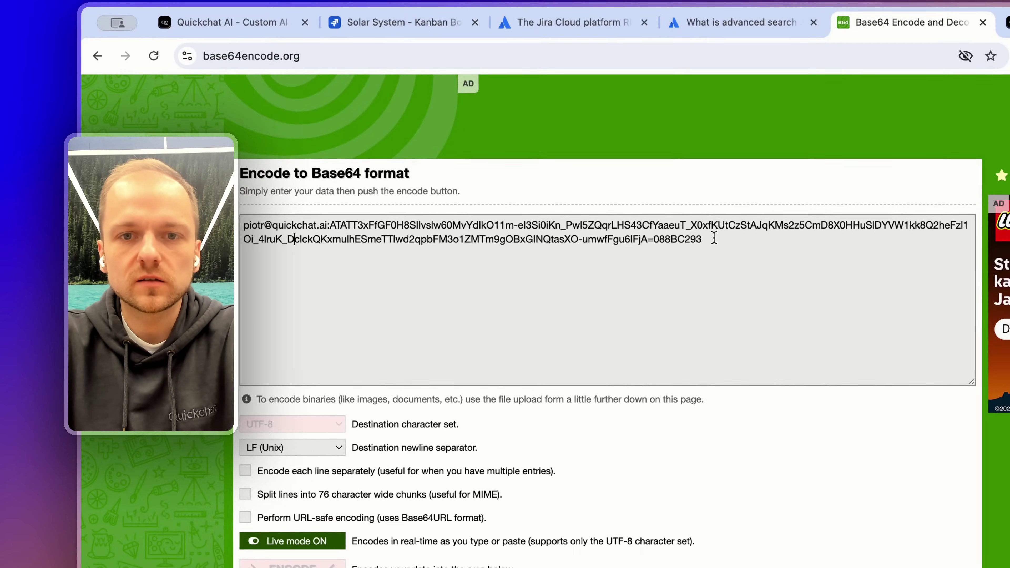
pyautogui.moveTo(777, 51); pyautogui.dragTo(414, 43)
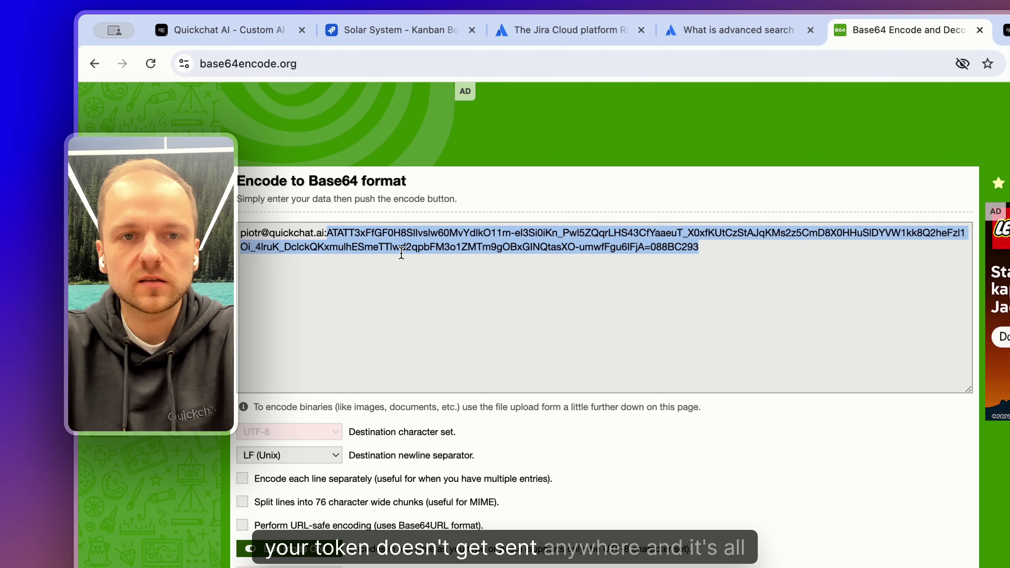
pyautogui.click(368, 262)
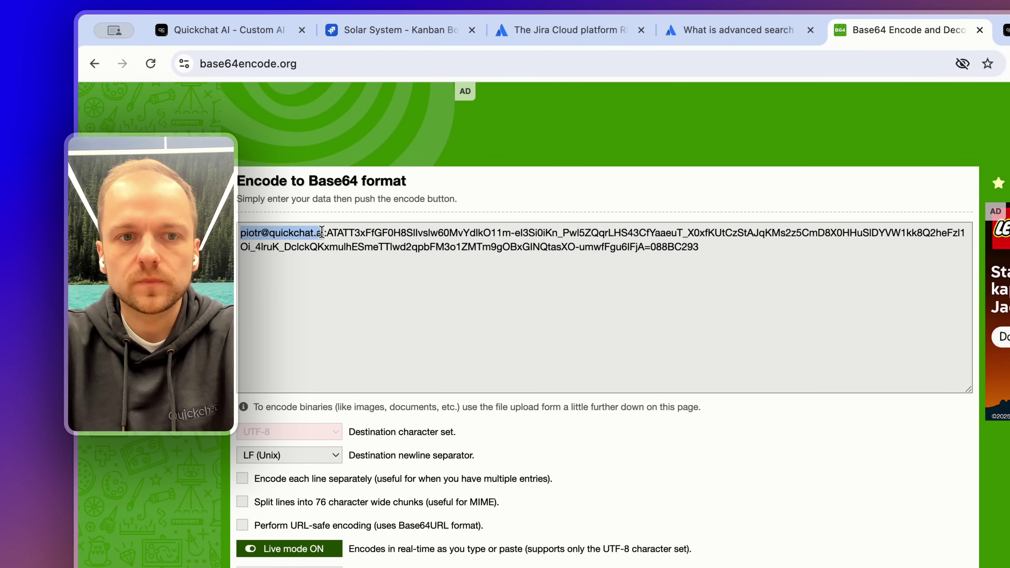
pyautogui.moveTo(328, 232); pyautogui.dragTo(627, 243)
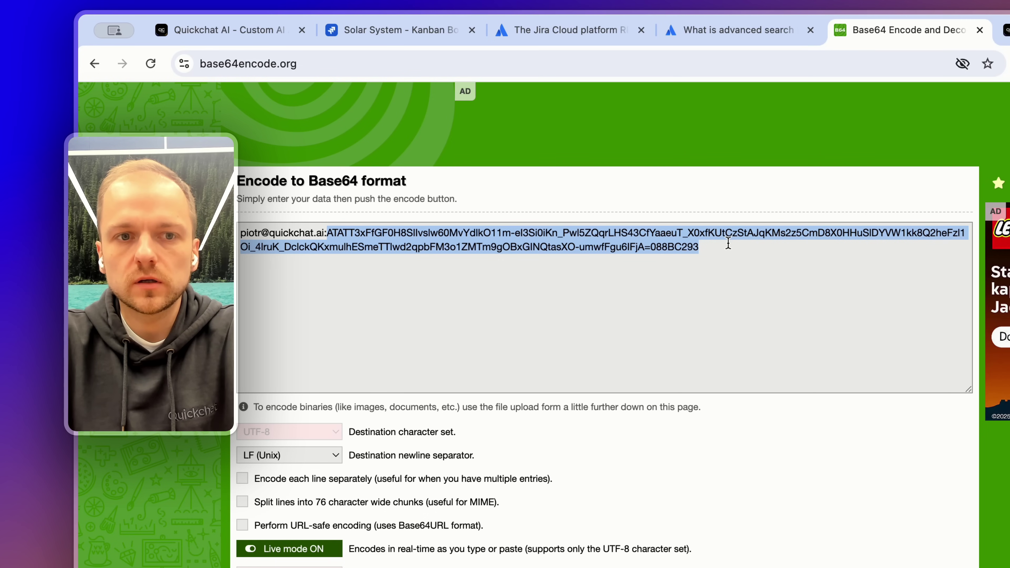
pyautogui.scroll(-8, 728, 243)
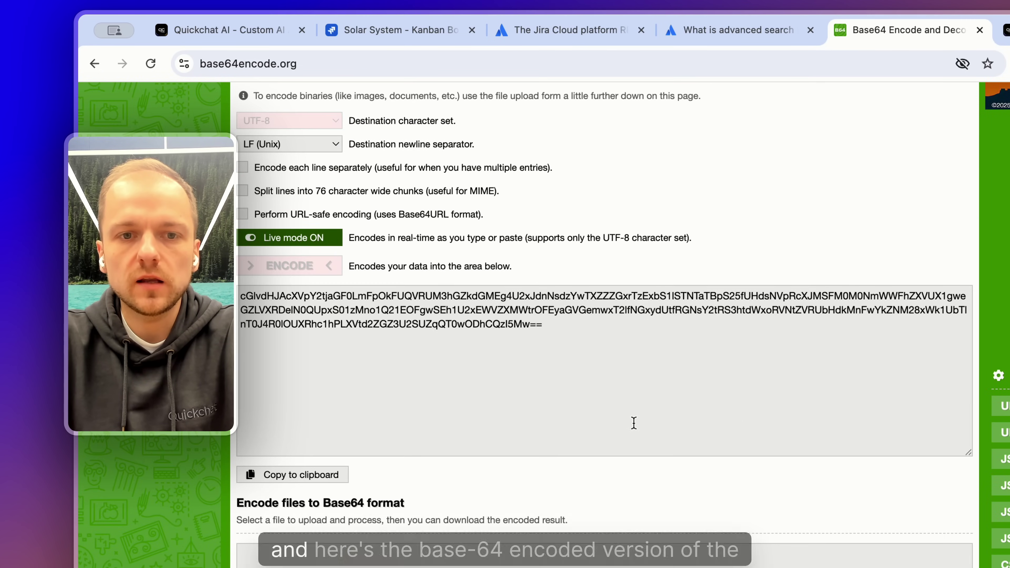
pyautogui.moveTo(555, 327); pyautogui.dragTo(240, 295)
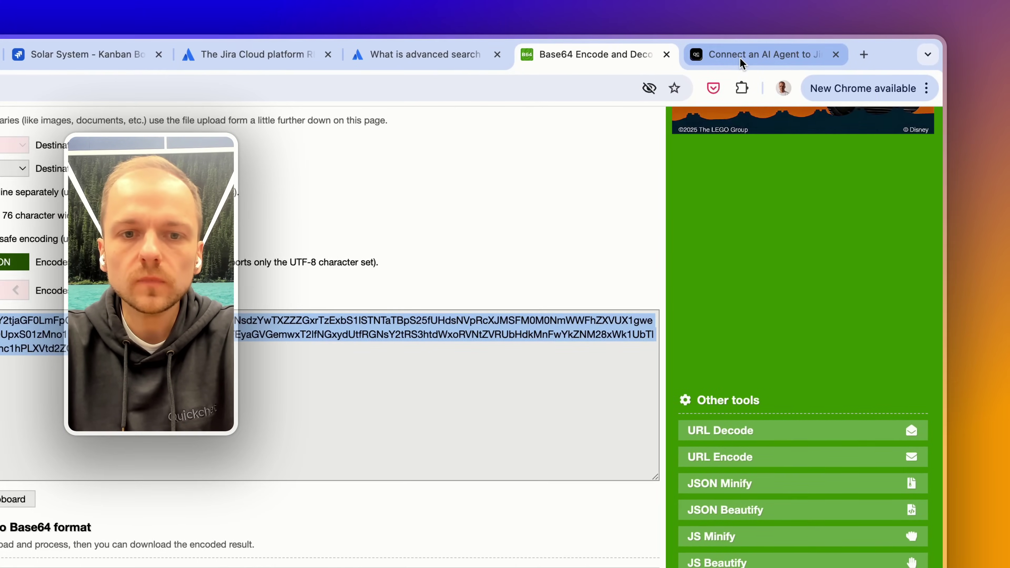
# - Return to the blog post and review the ready-to-use header made of the word Basic and the encoded token
pyautogui.click(740, 58)
pyautogui.scroll(-10, 679, 296)
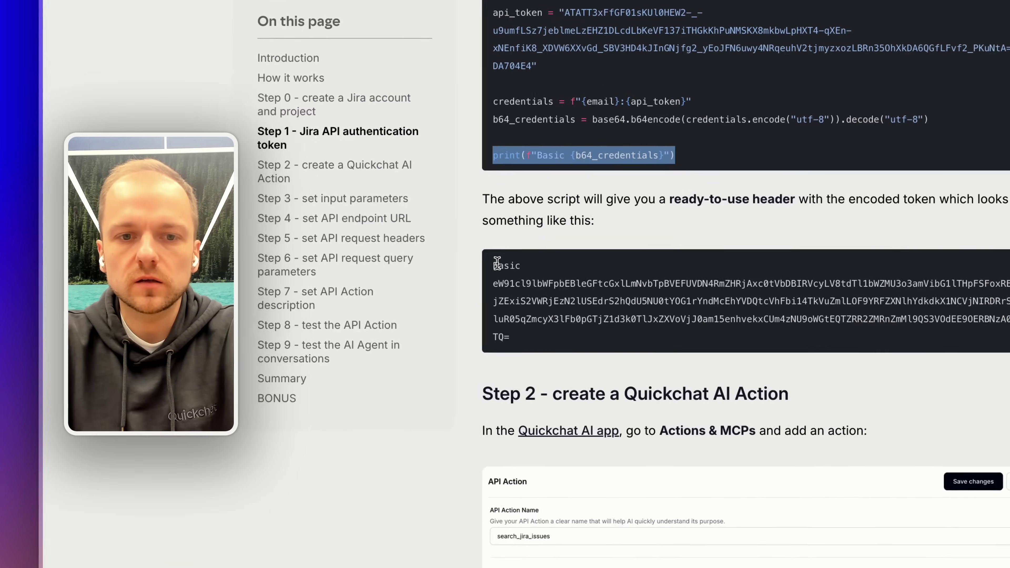
pyautogui.doubleClick(241, 461)
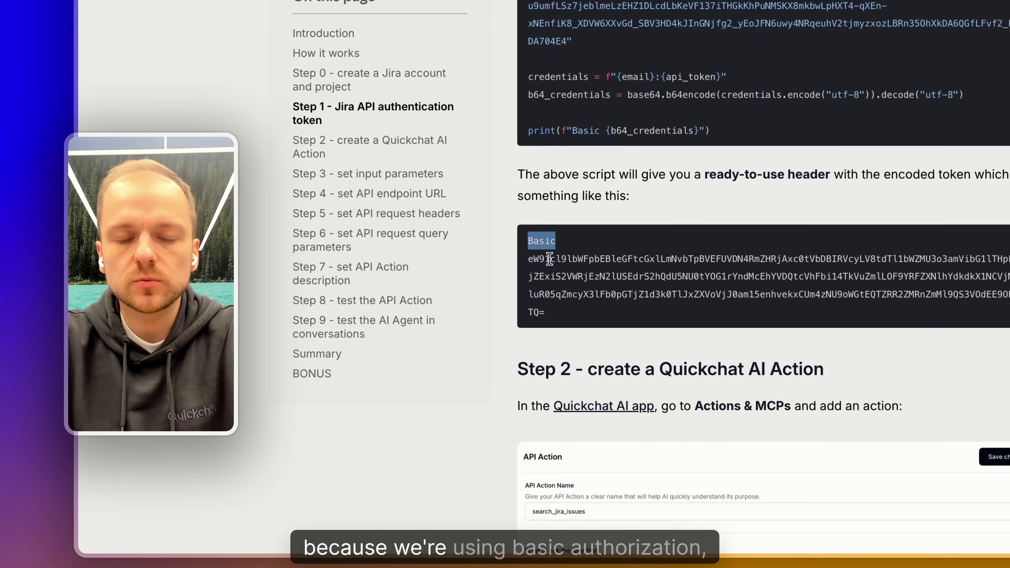
pyautogui.moveTo(533, 242); pyautogui.dragTo(547, 312)
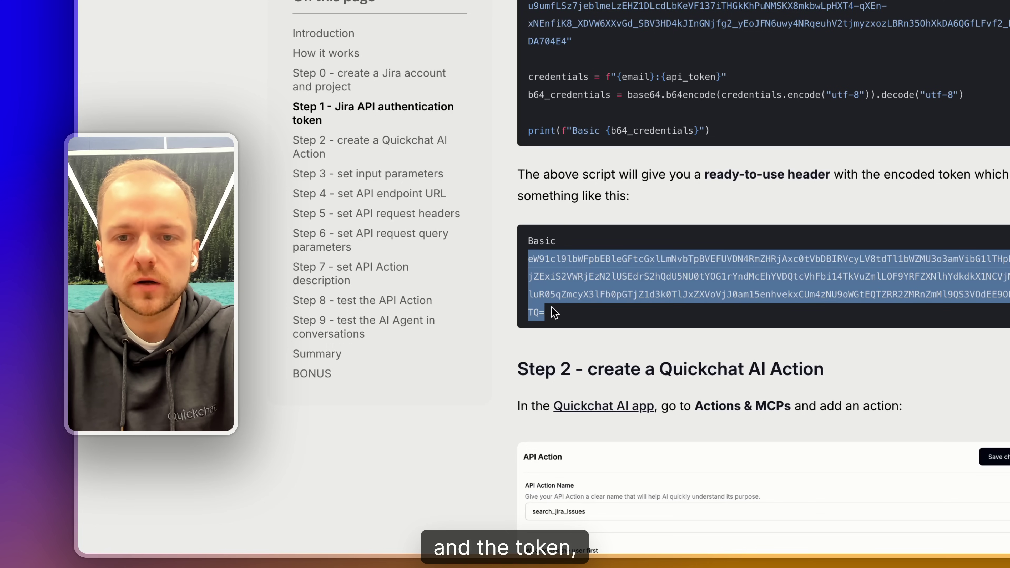
pyautogui.click(728, 239)
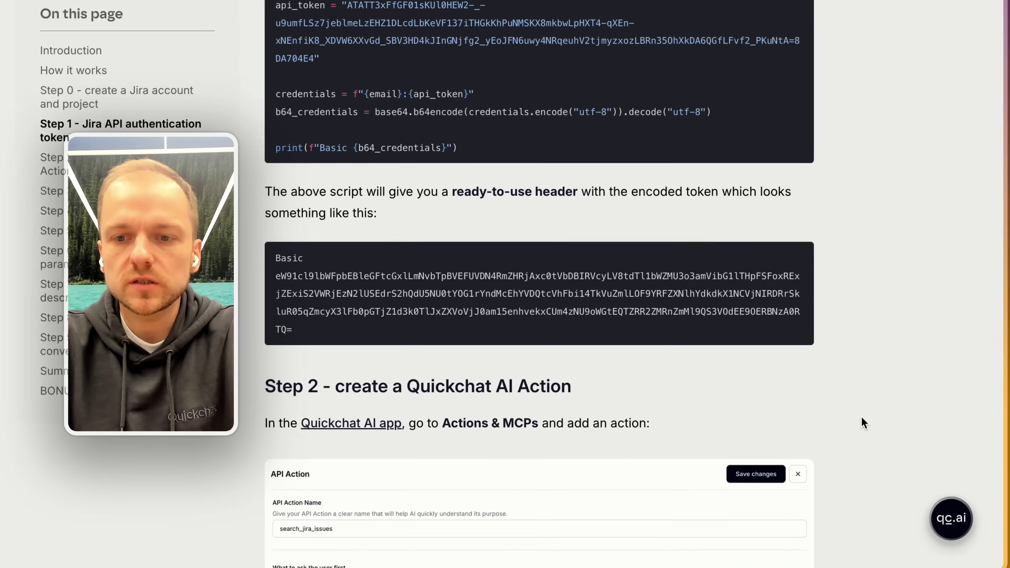
# - Switch to the Quickchat AI app and open the Search Jira issues custom action for editing
pyautogui.click(951, 519)
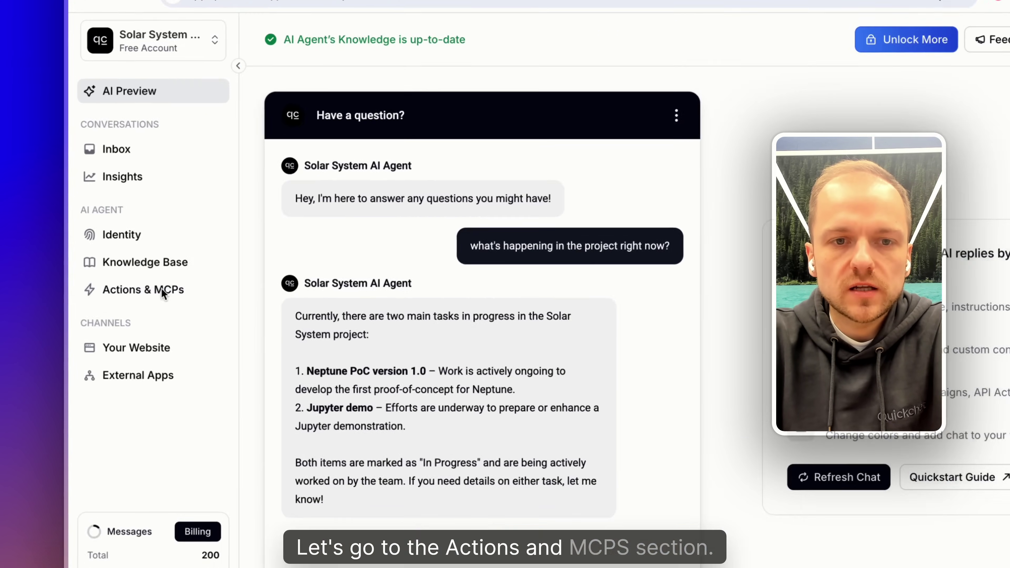
pyautogui.click(133, 279)
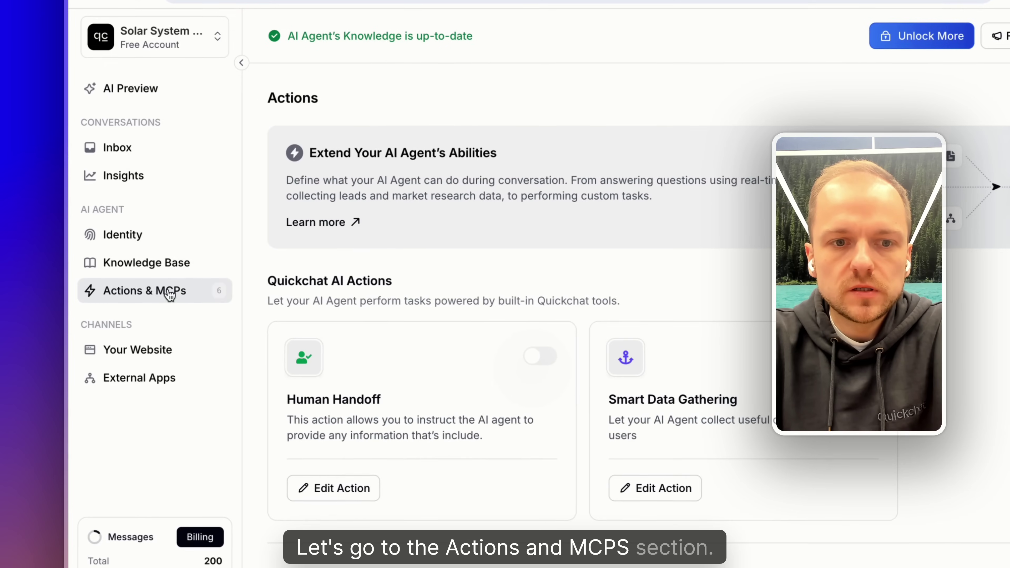
pyautogui.scroll(-5, 376, 285)
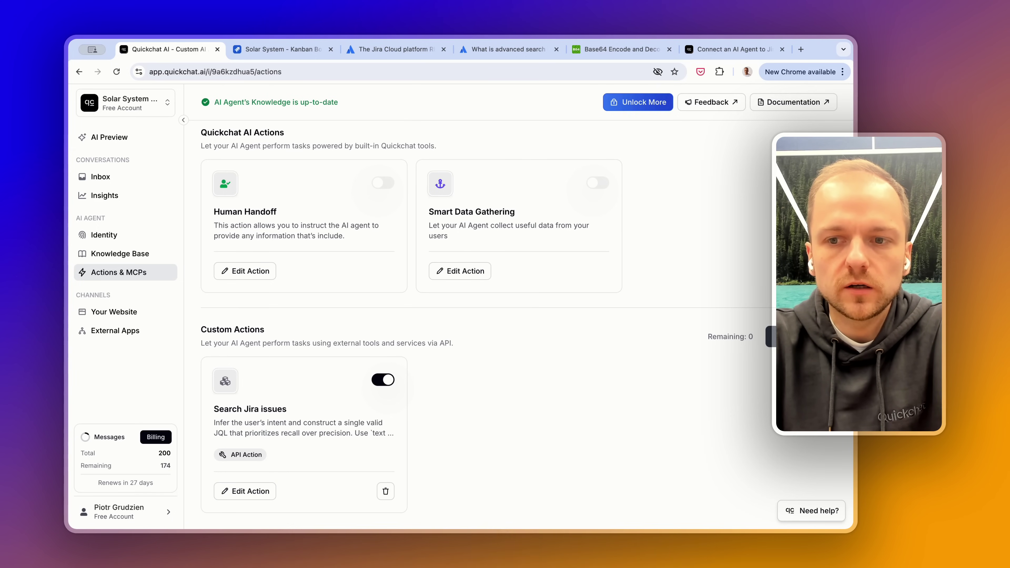
pyautogui.click(244, 492)
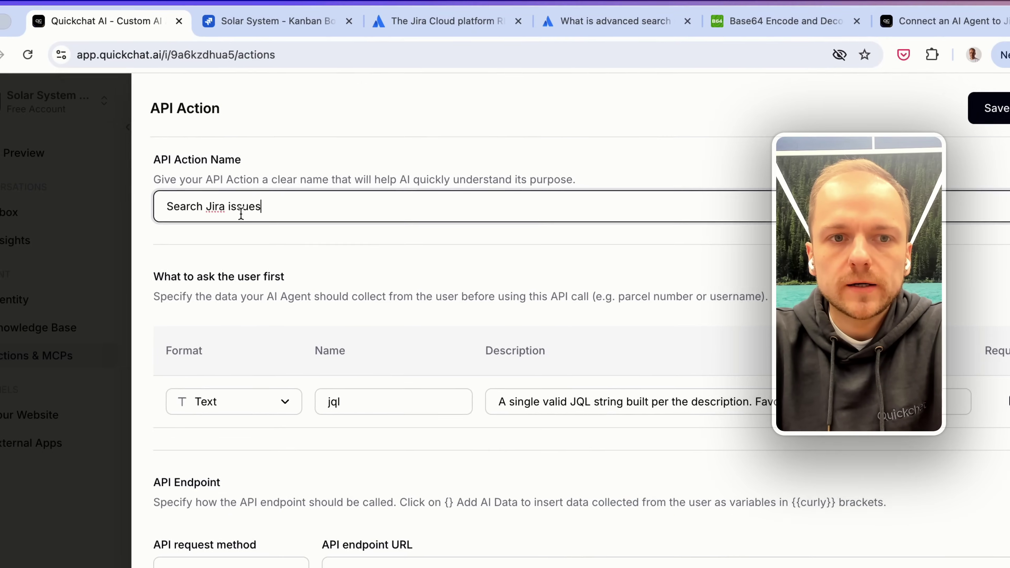
# - Review the API action's name and the name and description of its jql input parameter
pyautogui.moveTo(328, 96); pyautogui.dragTo(230, 100)
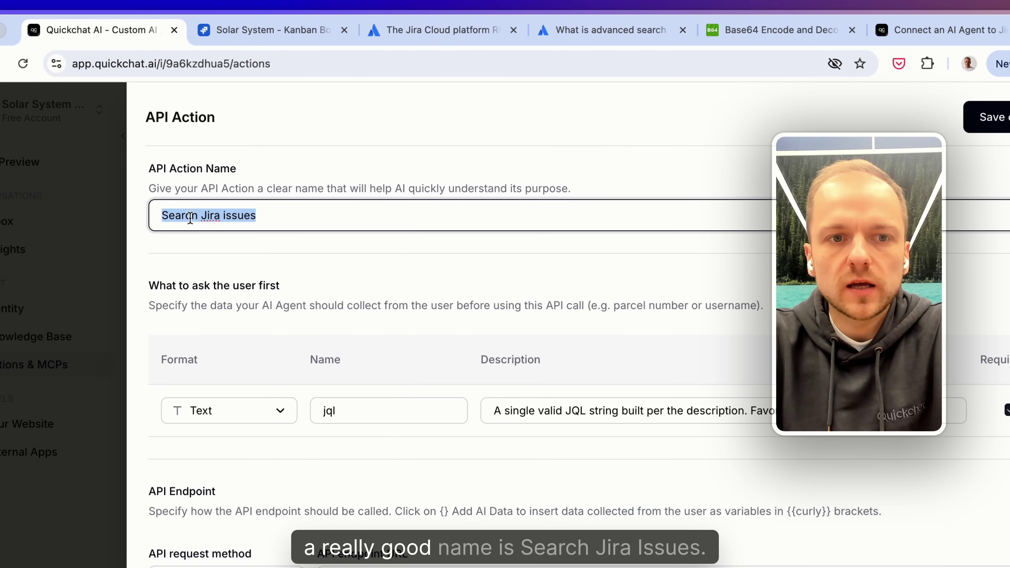
pyautogui.click(211, 218)
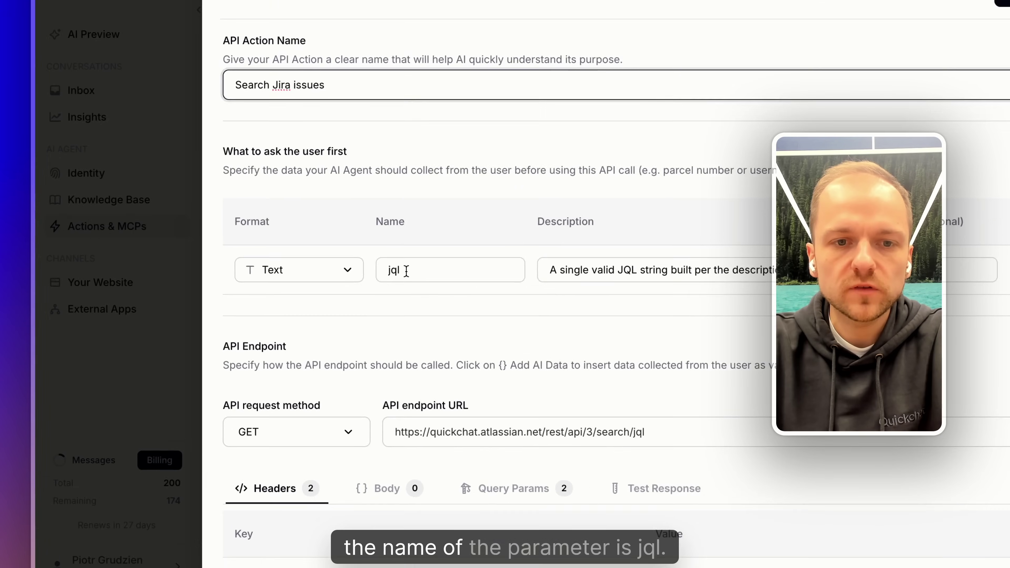
pyautogui.doubleClick(328, 303)
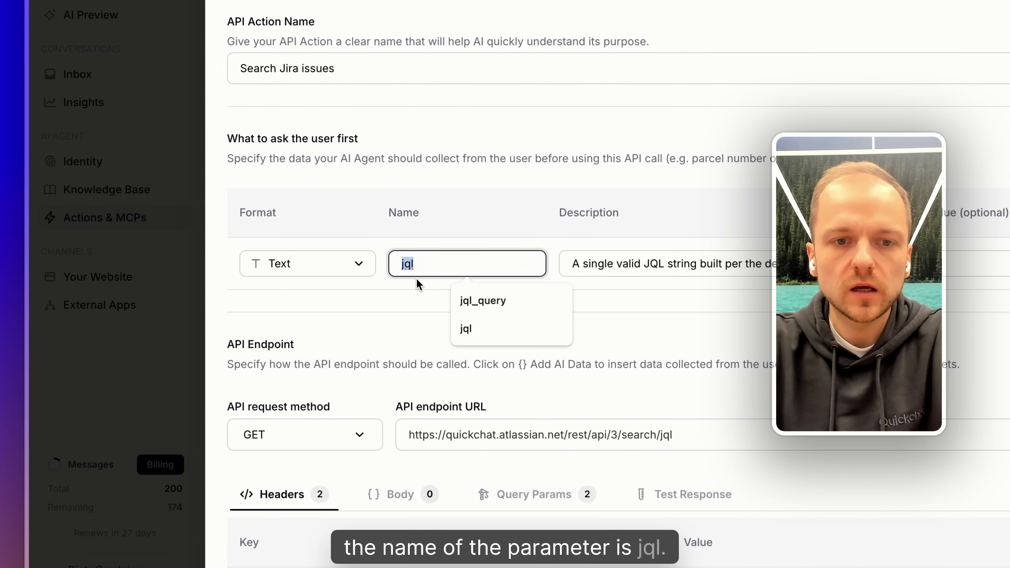
pyautogui.click(326, 317)
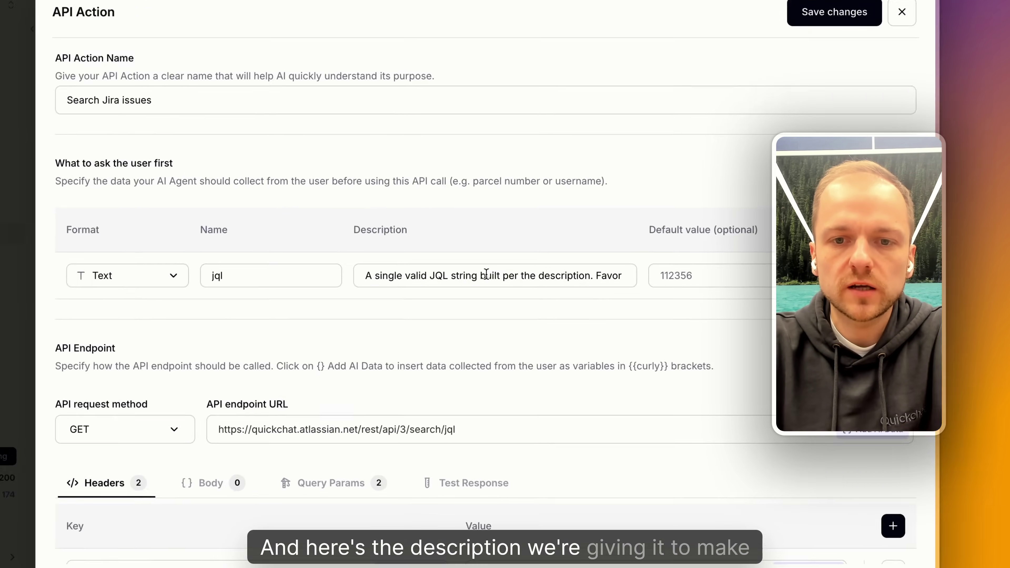
pyautogui.click(472, 275)
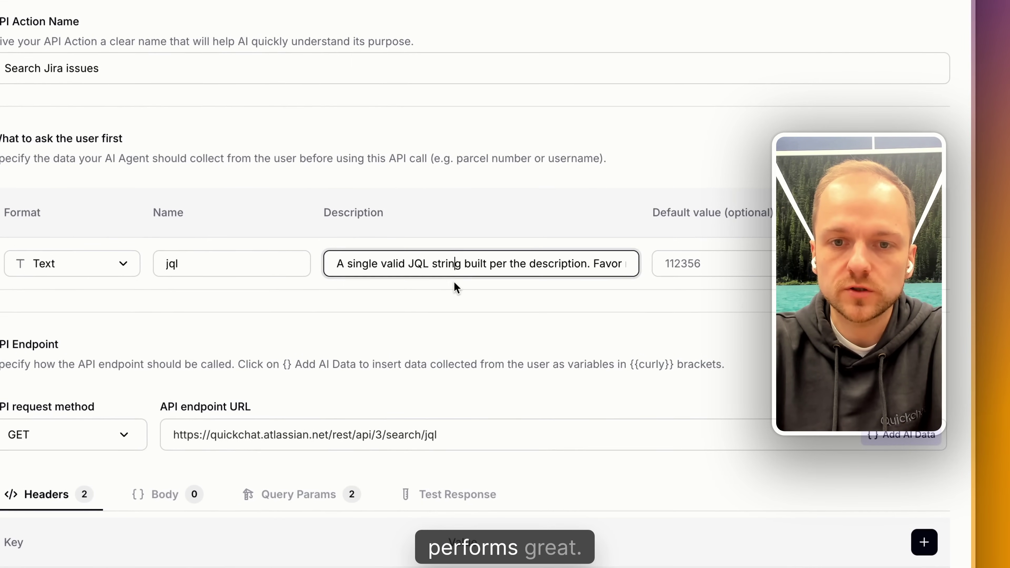
pyautogui.click(456, 288)
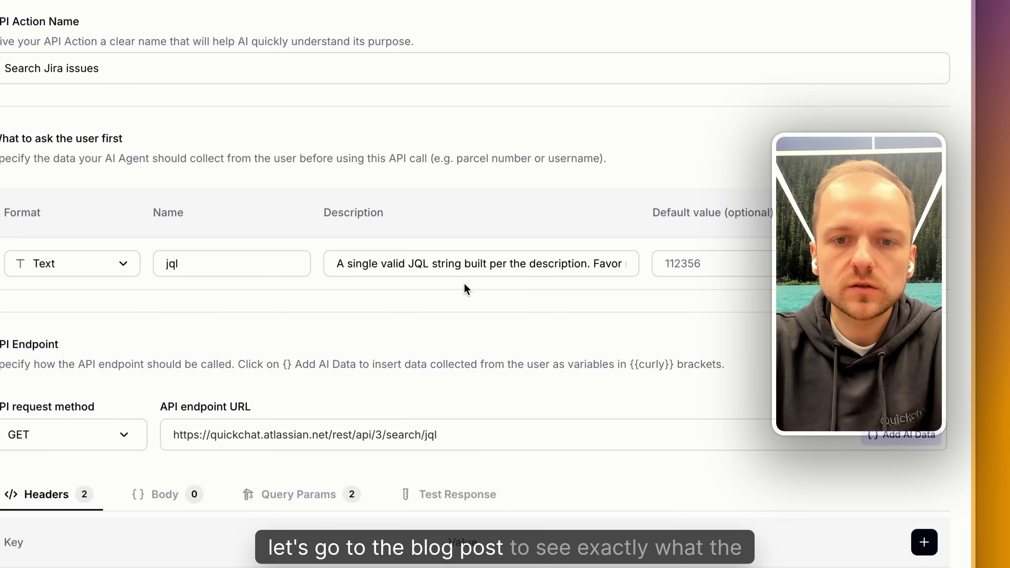
# - Switch to the blog post's Step 3 and review the recommended description text for the jql input parameter
pyautogui.click(471, 264)
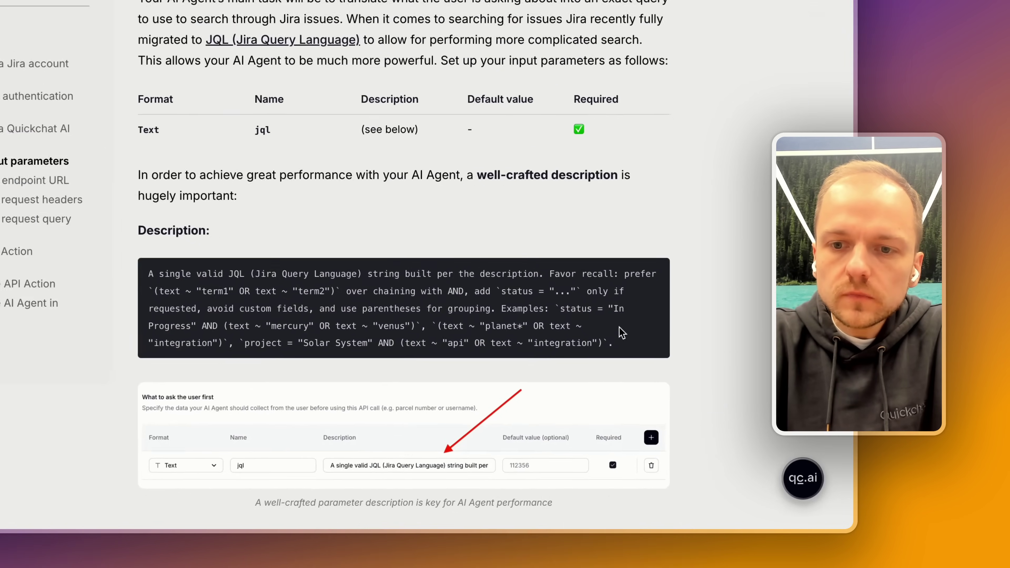
pyautogui.moveTo(622, 333); pyautogui.dragTo(148, 274)
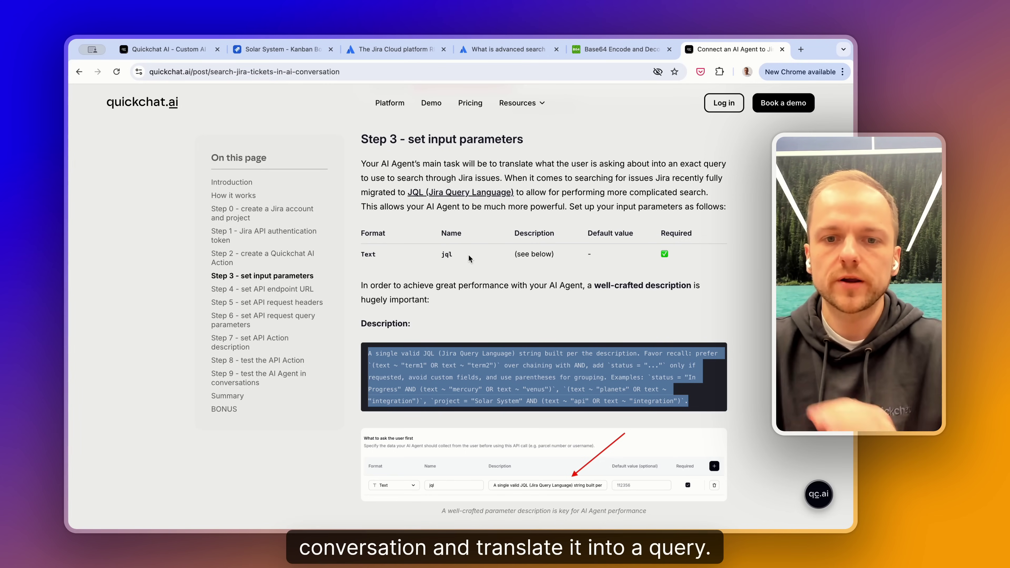
pyautogui.click(393, 358)
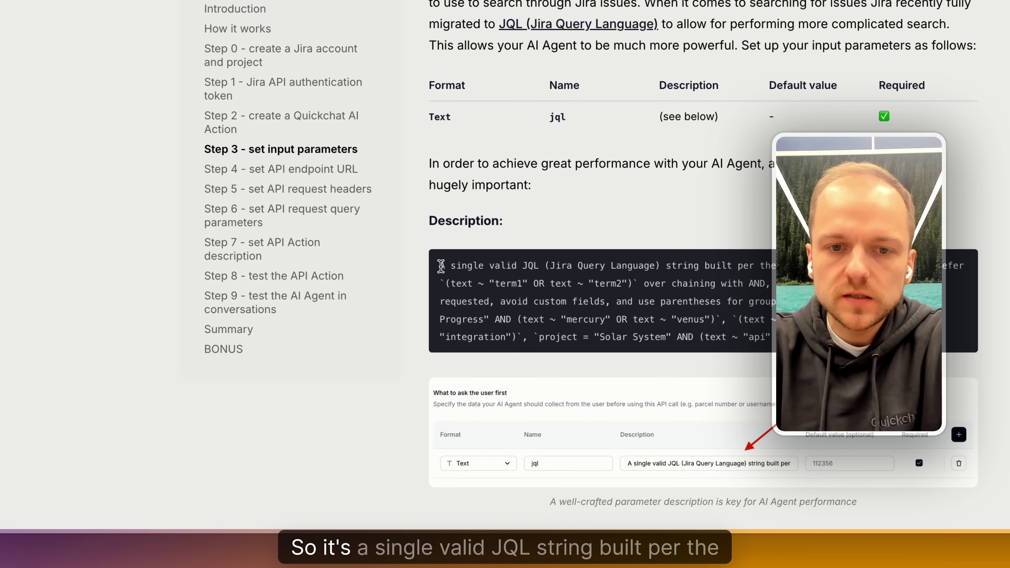
pyautogui.moveTo(443, 266); pyautogui.dragTo(832, 266)
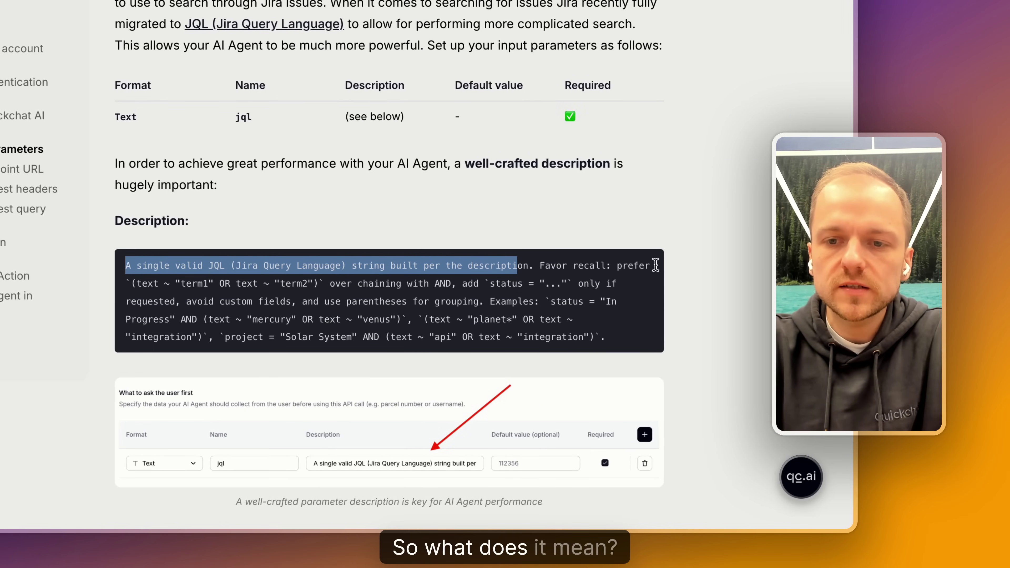
pyautogui.click(553, 264)
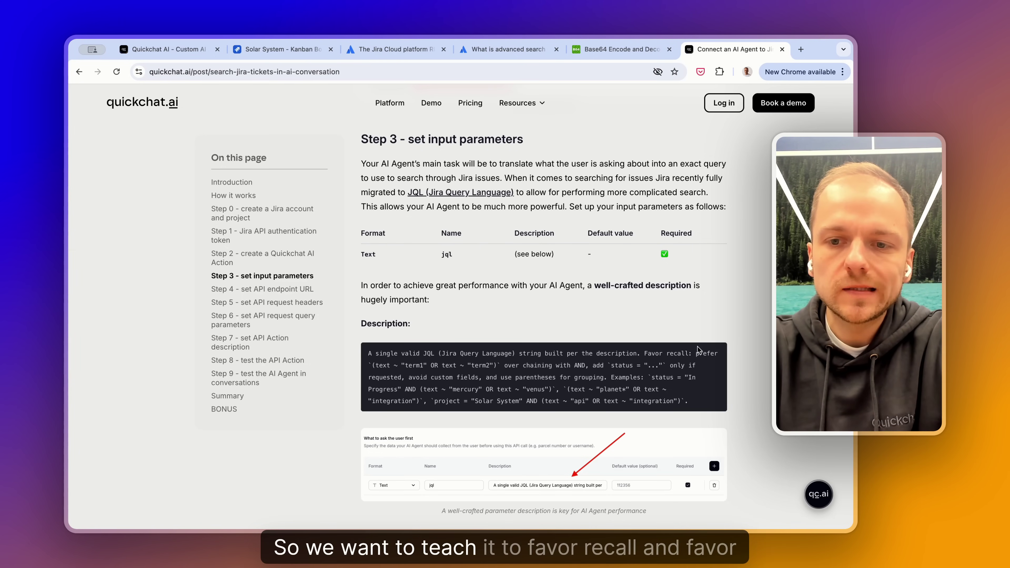
# - Examine the description's guidance on favouring recall, preferring OR over AND, avoiding custom fields, grouping with parentheses, and its example queries
pyautogui.doubleClick(678, 353)
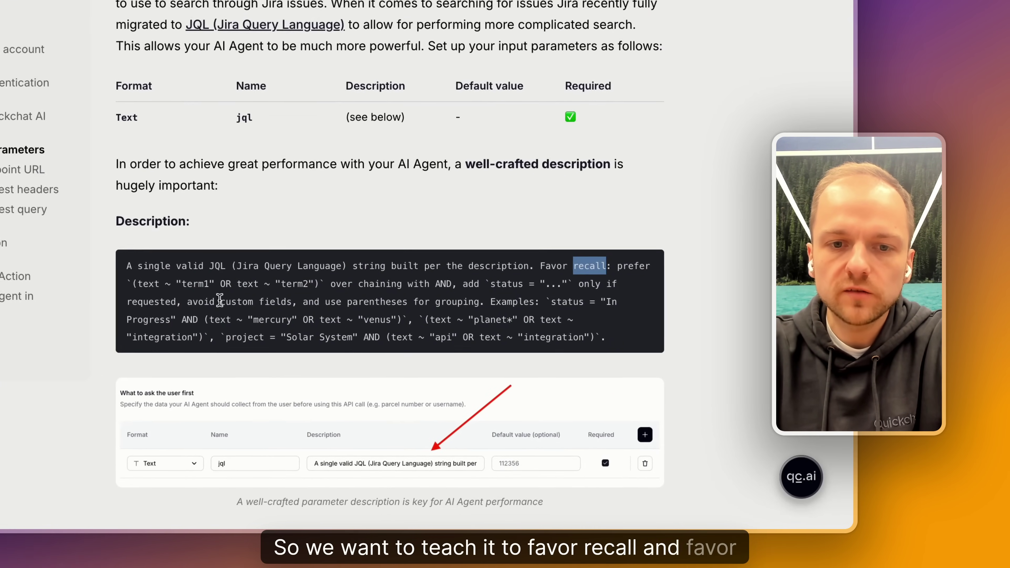
pyautogui.moveTo(221, 283); pyautogui.dragTo(225, 284)
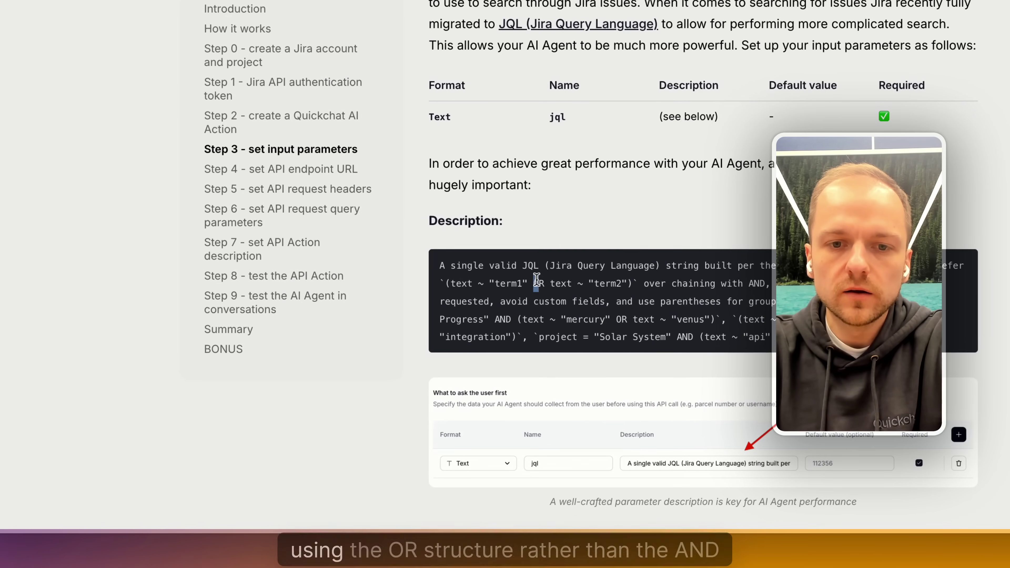
pyautogui.moveTo(536, 280); pyautogui.dragTo(543, 278)
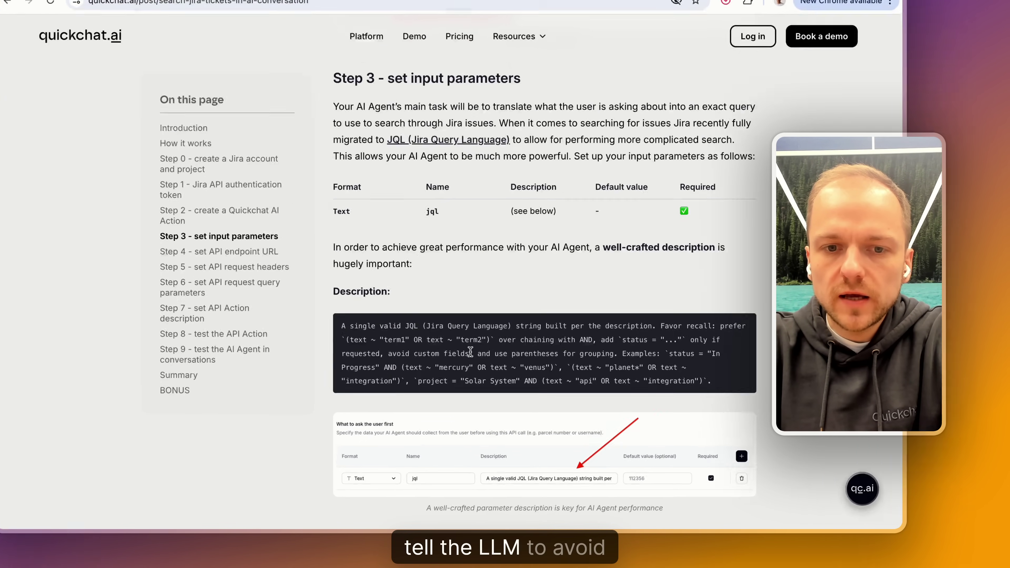
pyautogui.moveTo(471, 353); pyautogui.dragTo(416, 354)
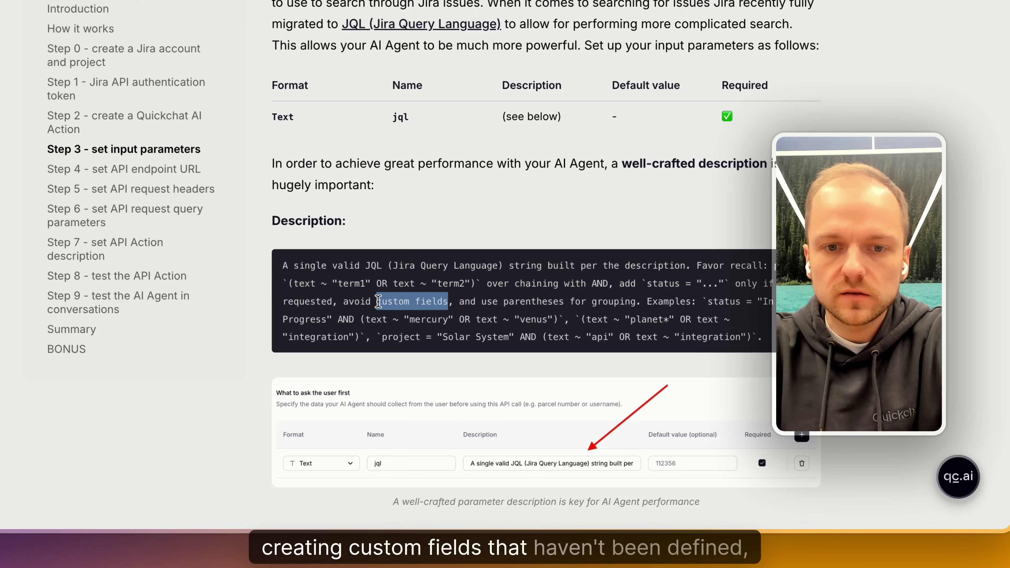
pyautogui.moveTo(519, 301); pyautogui.dragTo(634, 302)
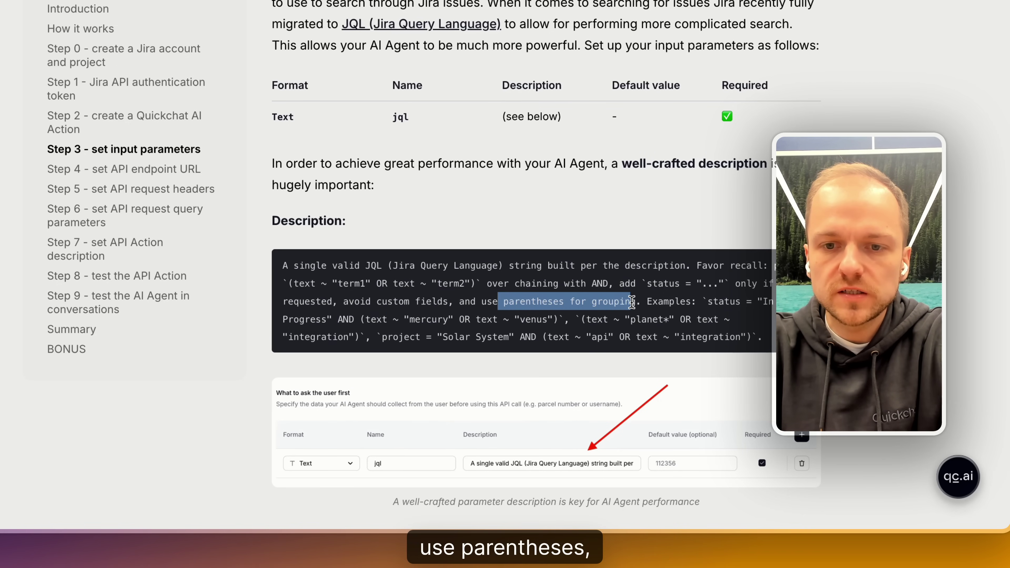
pyautogui.click(752, 336)
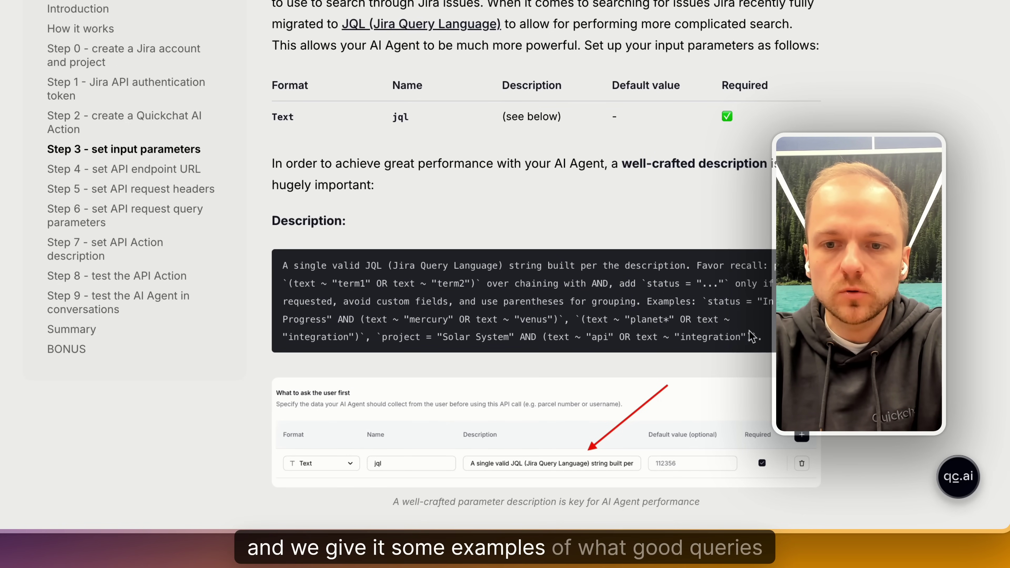
pyautogui.moveTo(750, 336); pyautogui.dragTo(702, 301)
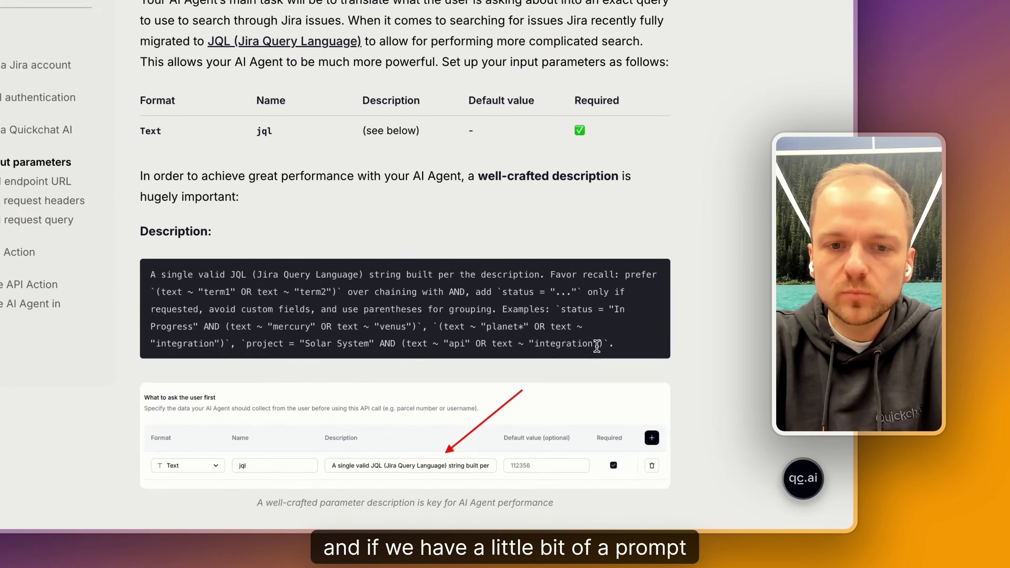
pyautogui.moveTo(597, 345); pyautogui.dragTo(145, 279)
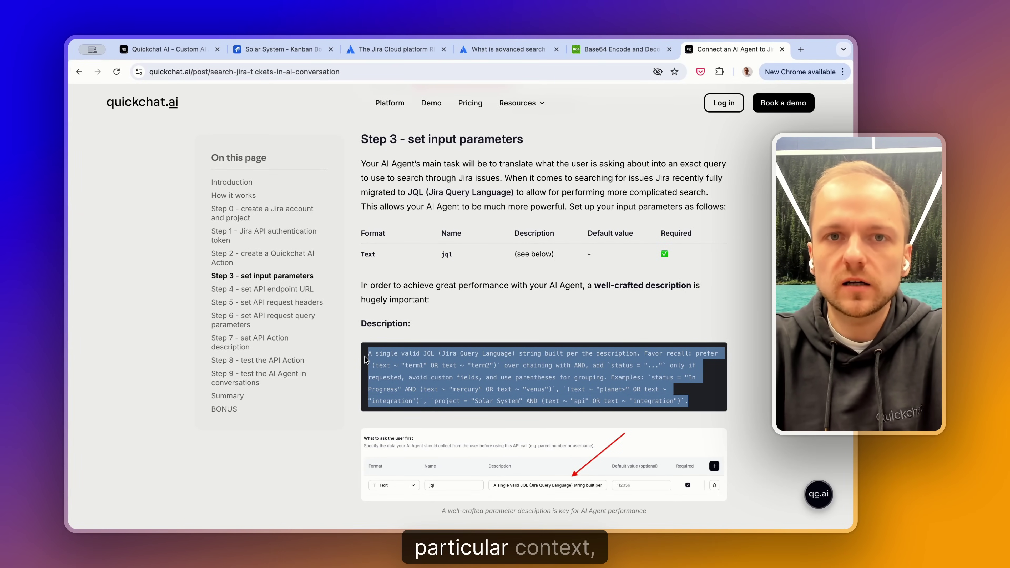
# - Switch to the Quickchat AI app and review the API Action Description's guidance on recall over precision, the text contains syntax and custom fields
pyautogui.press('super+1')
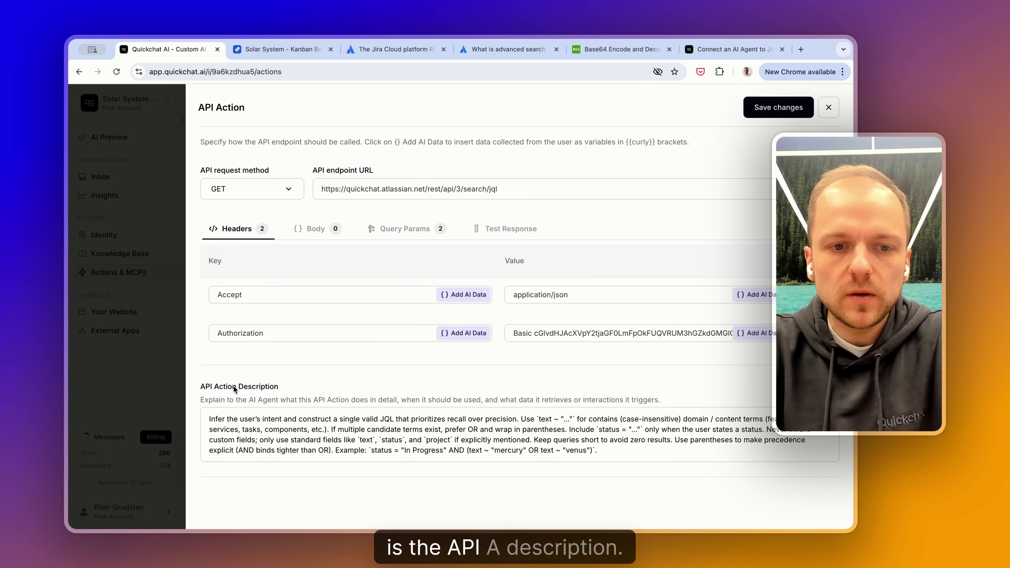
pyautogui.scroll(-1, 272, 358)
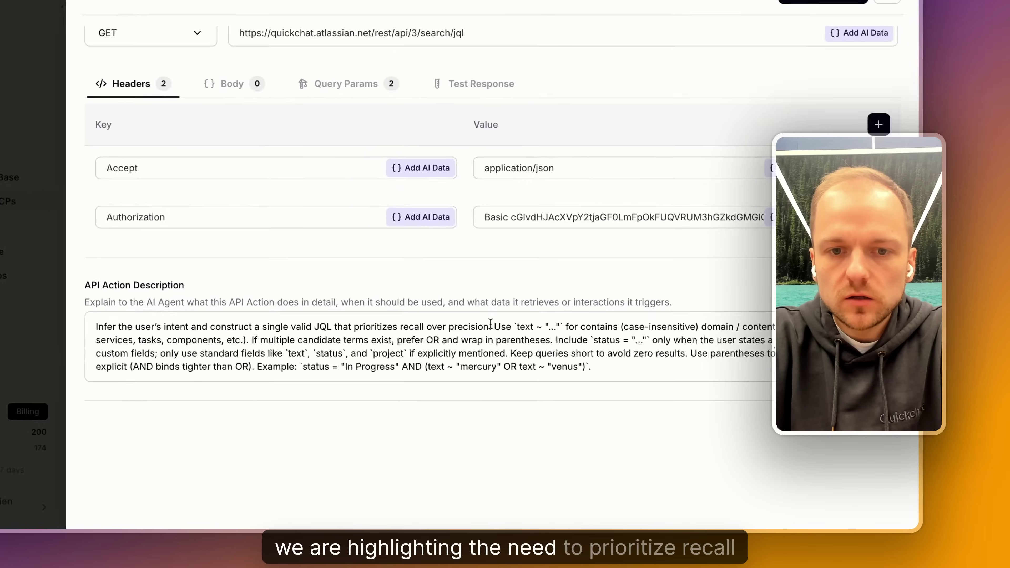
pyautogui.moveTo(519, 371); pyautogui.dragTo(411, 368)
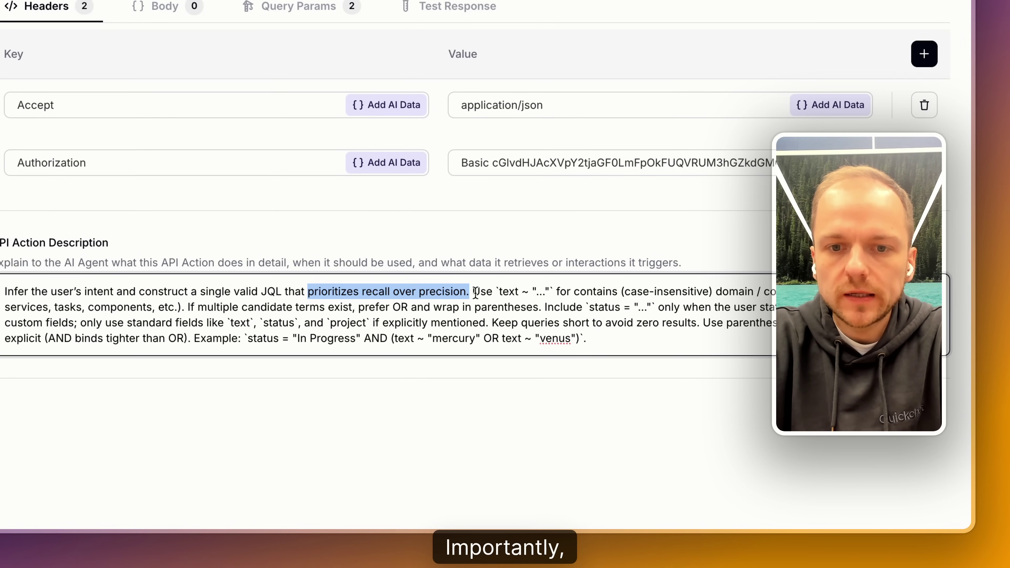
pyautogui.moveTo(475, 293); pyautogui.dragTo(213, 308)
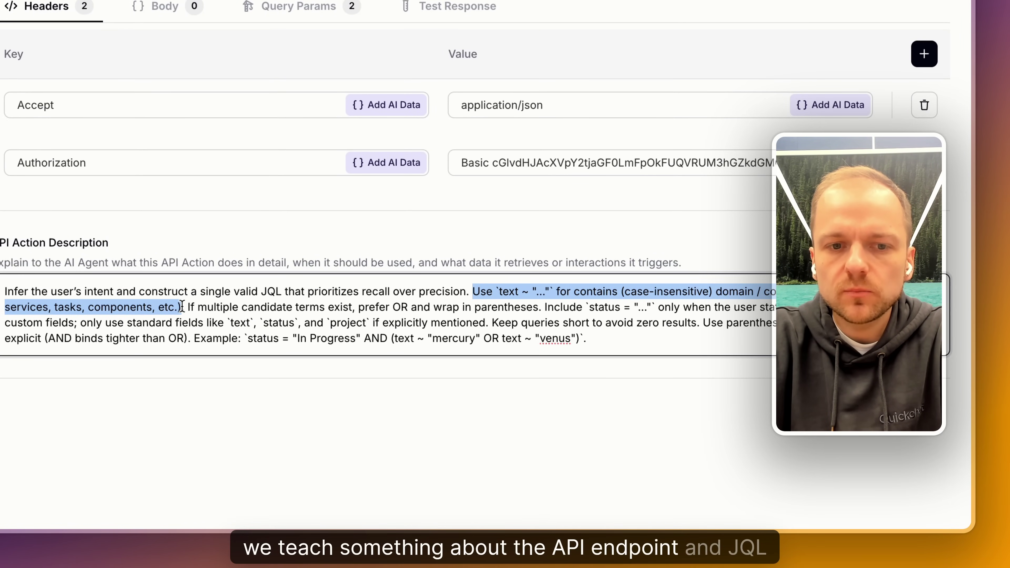
pyautogui.click(522, 291)
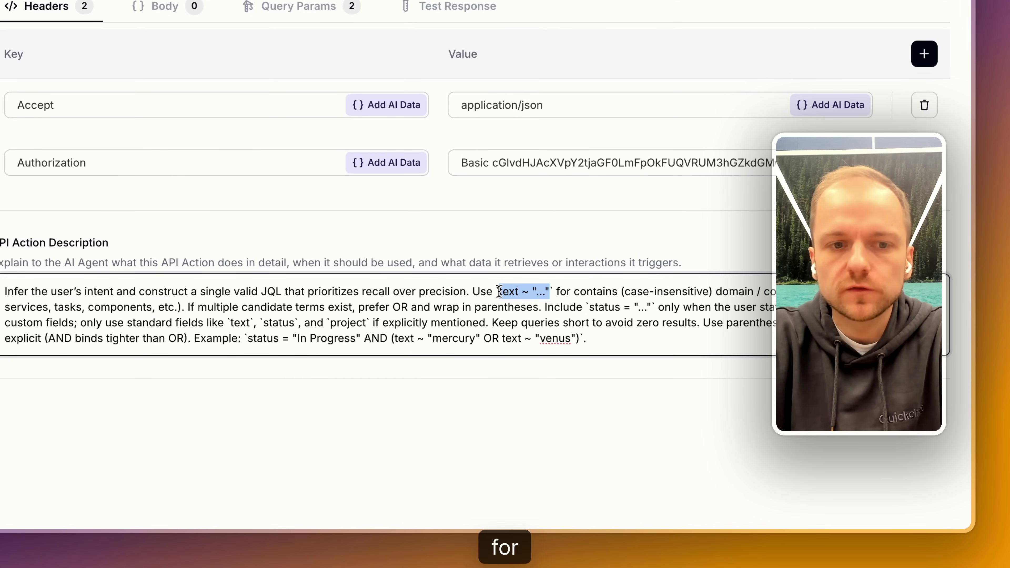
pyautogui.doubleClick(589, 290)
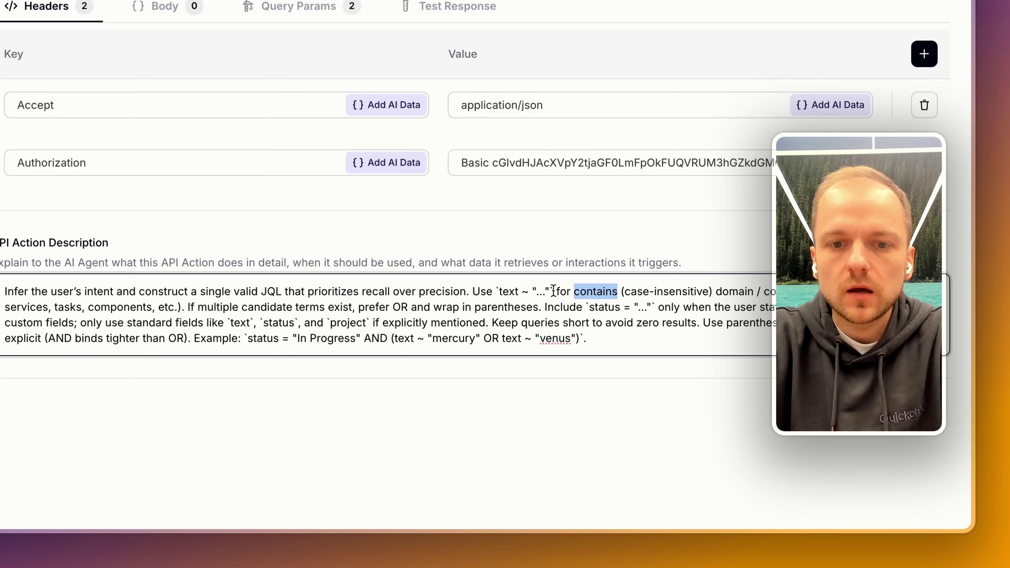
pyautogui.click(537, 307)
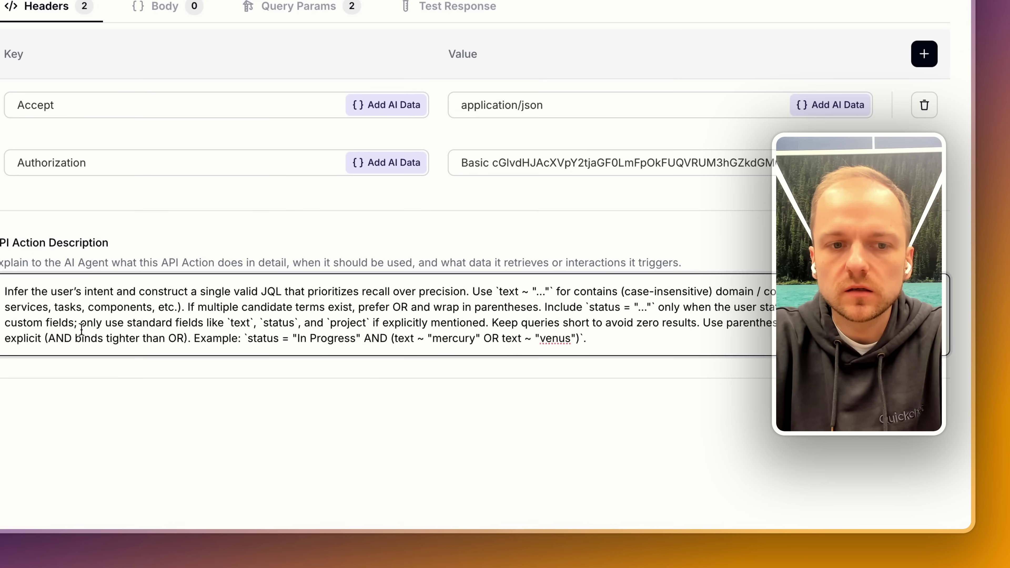
pyautogui.moveTo(10, 322); pyautogui.dragTo(63, 319)
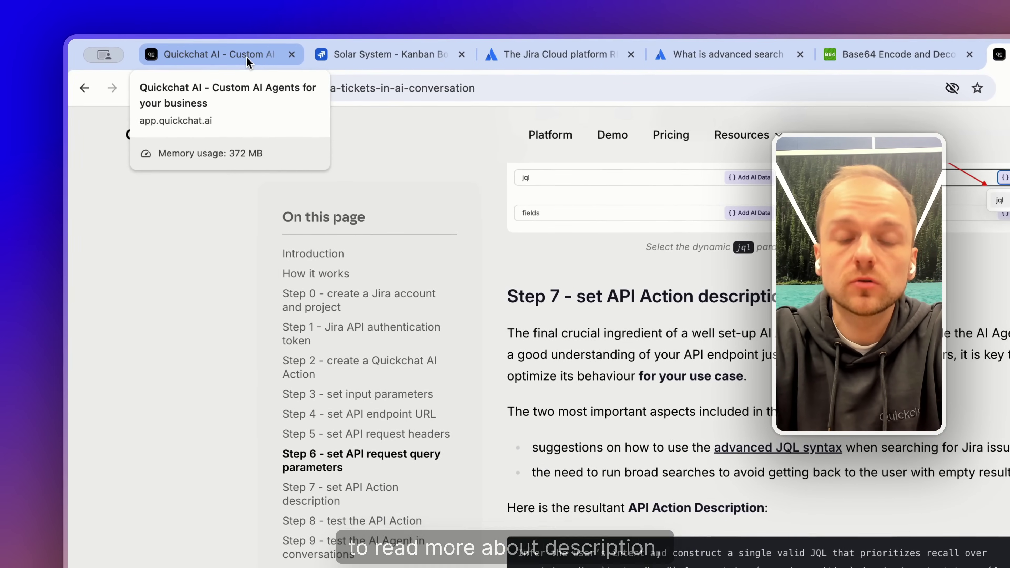
# - Return from the blog post to the Quickchat AI app and display the API action's query parameters
pyautogui.click(247, 57)
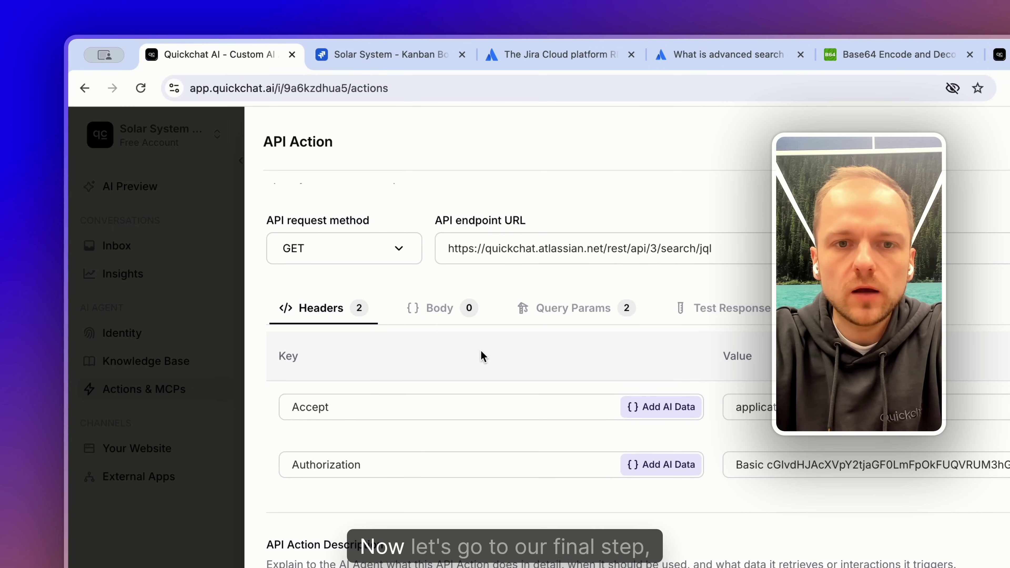
pyautogui.click(566, 318)
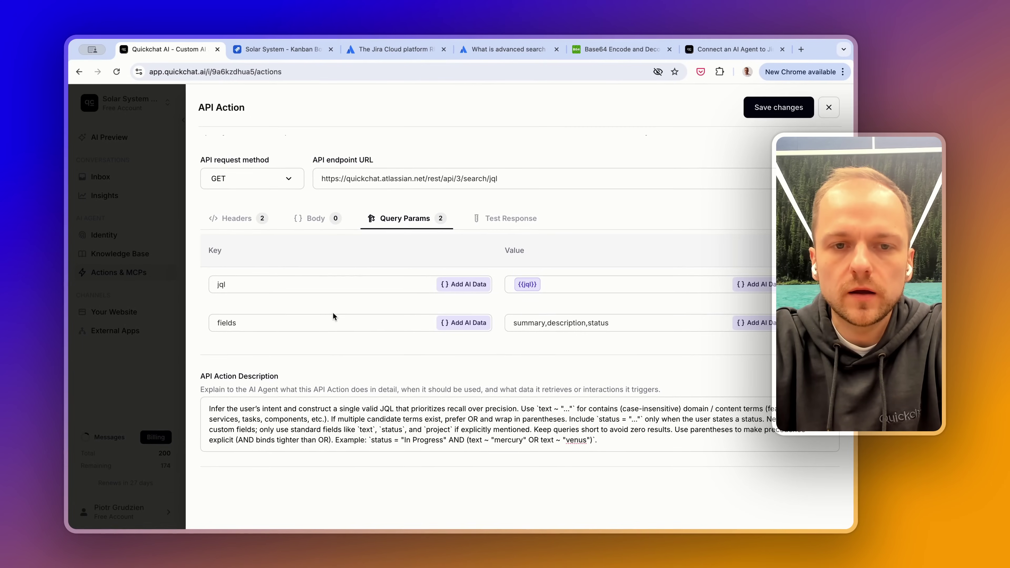
pyautogui.scroll(1, 374, 266)
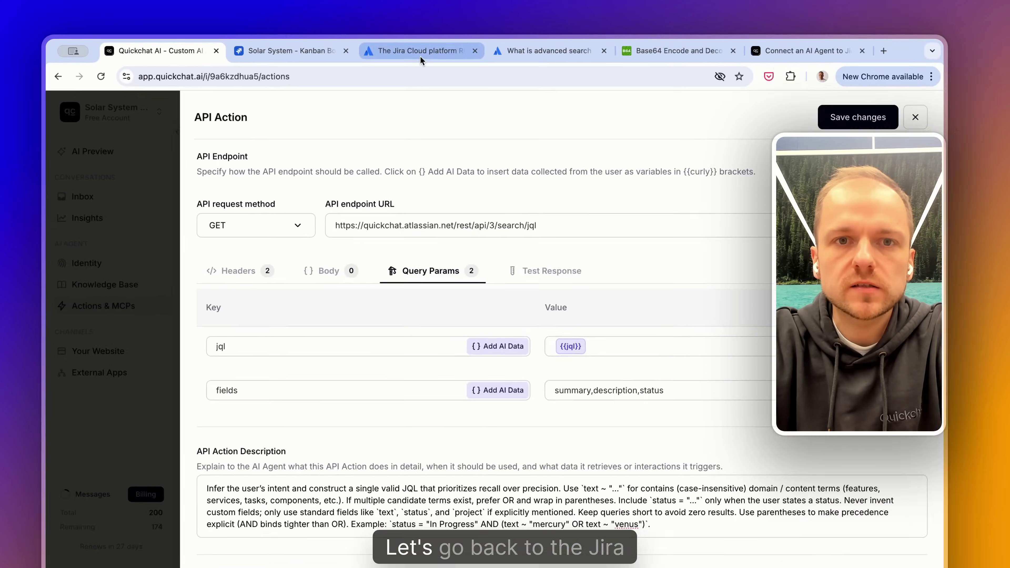
# - Switch to the Jira Cloud REST API documentation and examine the jql and fields query parameters of the JQL enhanced search (GET) endpoint
pyautogui.click(398, 50)
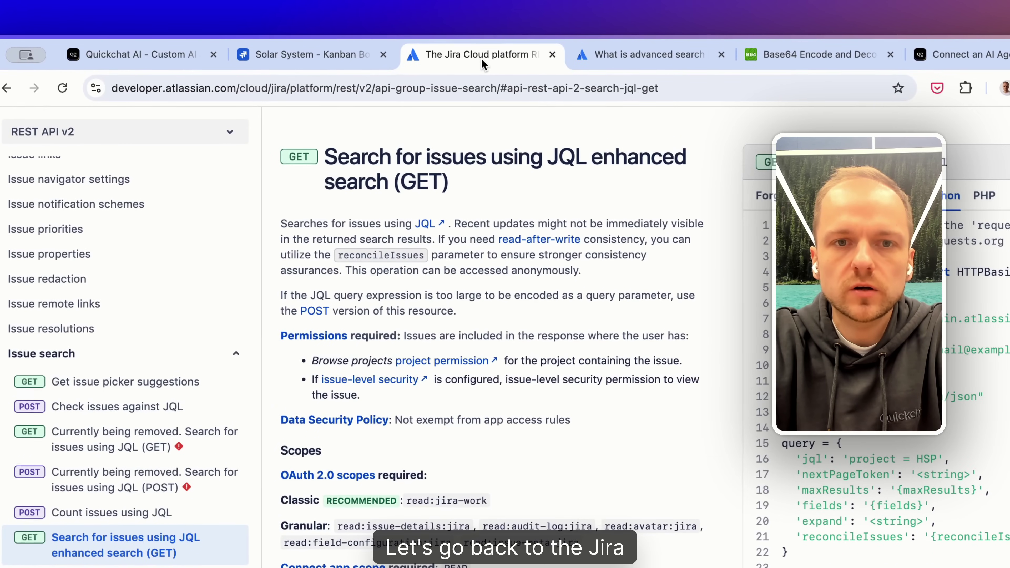
pyautogui.scroll(-5, 544, 242)
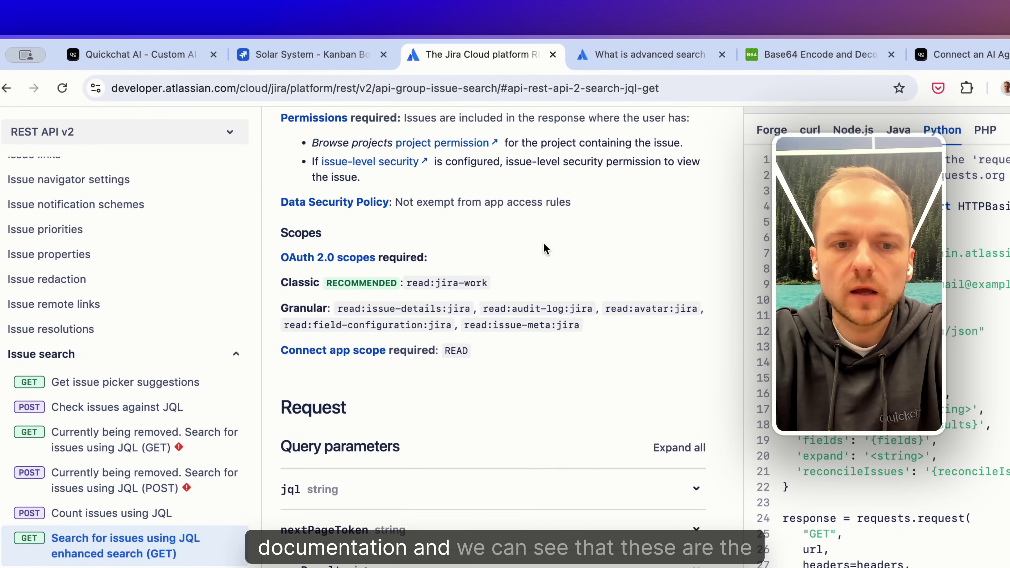
pyautogui.scroll(-2, 543, 244)
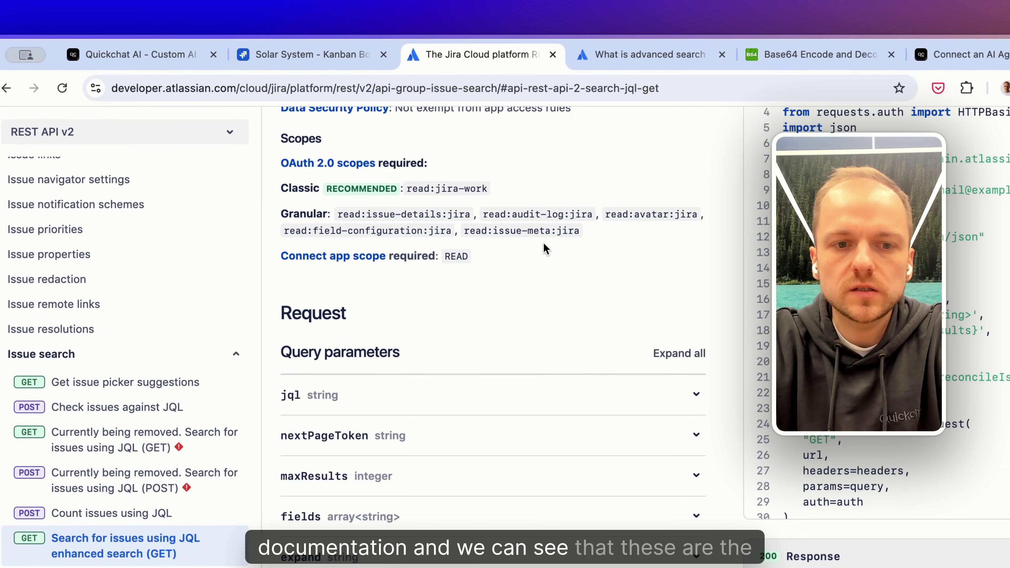
pyautogui.click(697, 396)
pyautogui.click(697, 396)
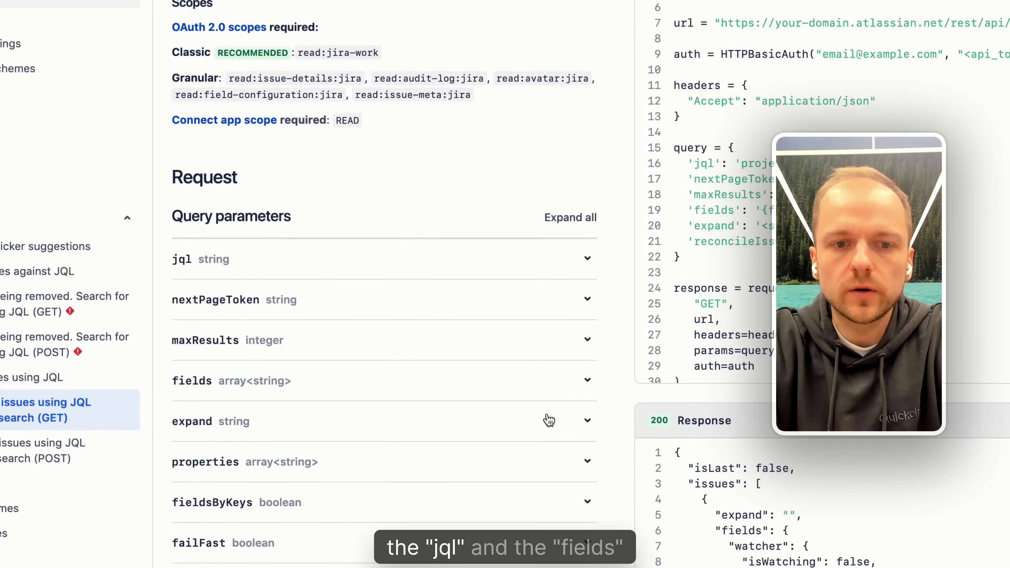
pyautogui.click(588, 381)
pyautogui.click(587, 380)
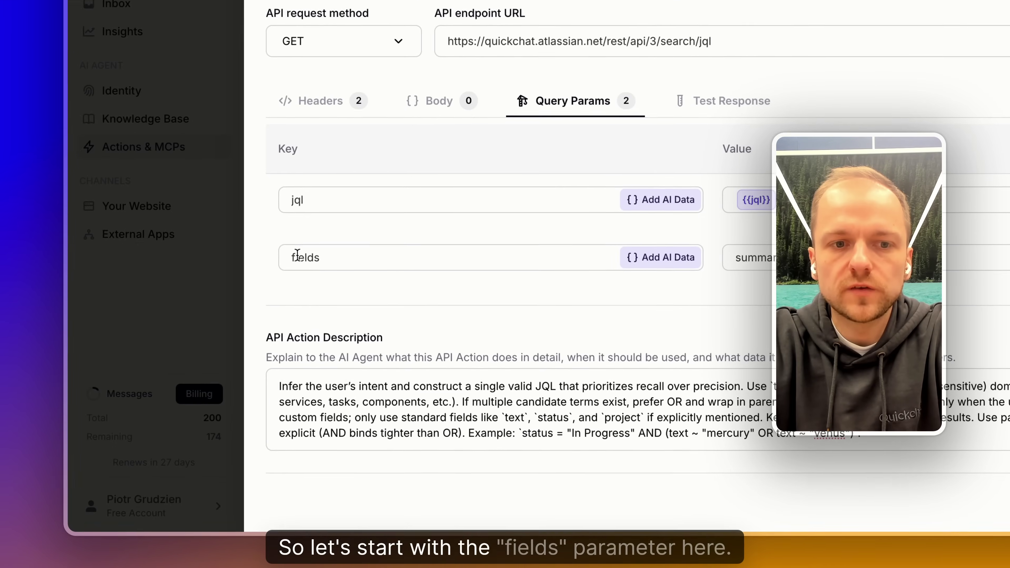
# - Return to the Quickchat AI app and review the fields query parameter's key and summary,description,status value, plus the jql parameter's key
pyautogui.click(297, 255)
pyautogui.moveTo(323, 254); pyautogui.dragTo(295, 254)
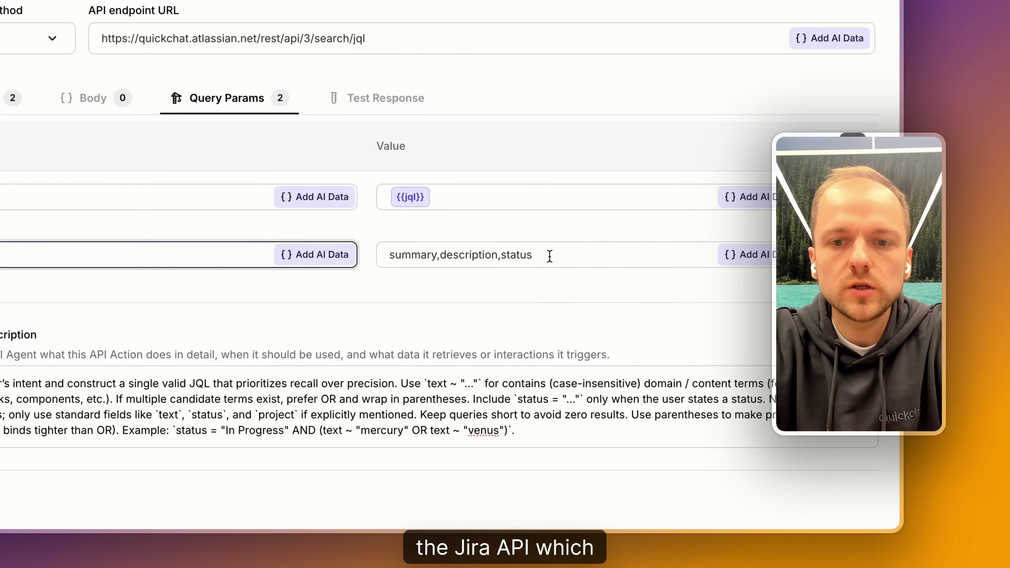
pyautogui.moveTo(884, 254); pyautogui.dragTo(732, 258)
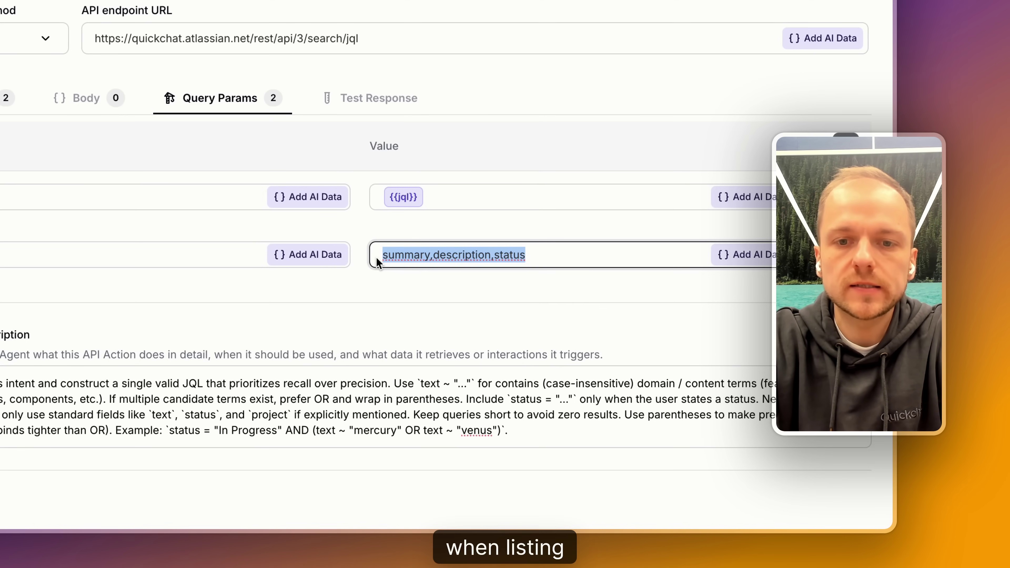
pyautogui.click(467, 254)
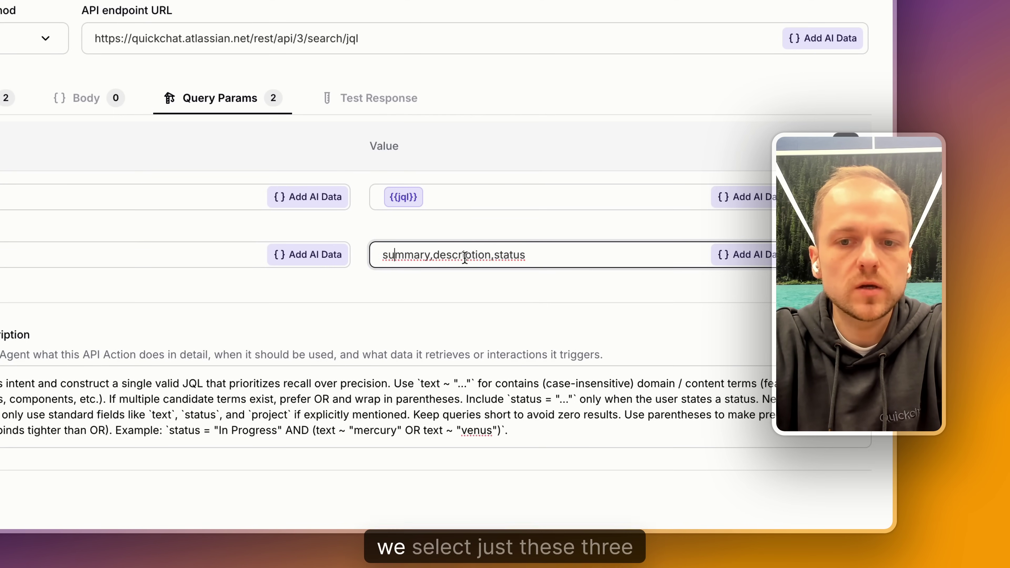
pyautogui.moveTo(600, 255); pyautogui.dragTo(381, 258)
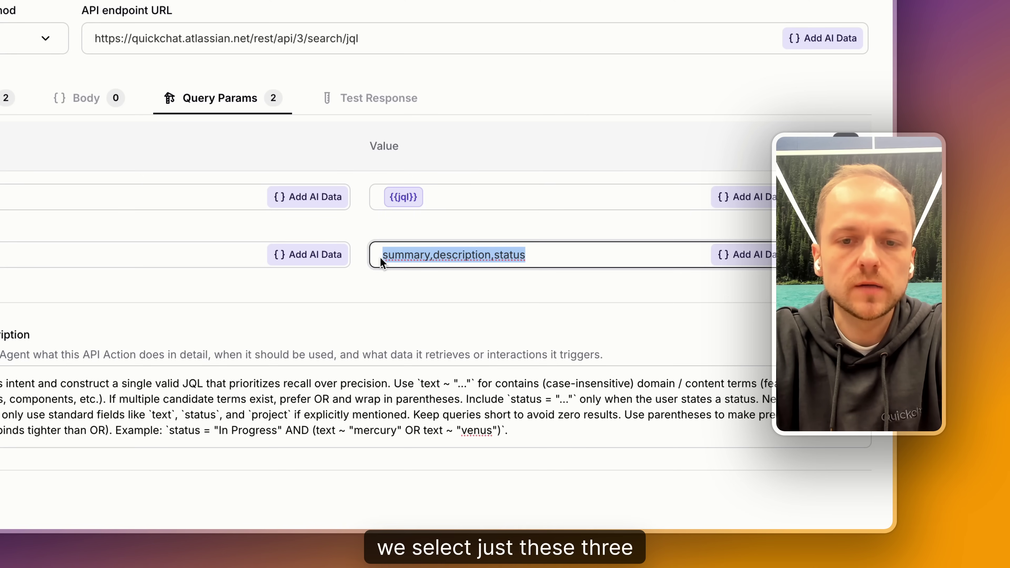
pyautogui.click(386, 283)
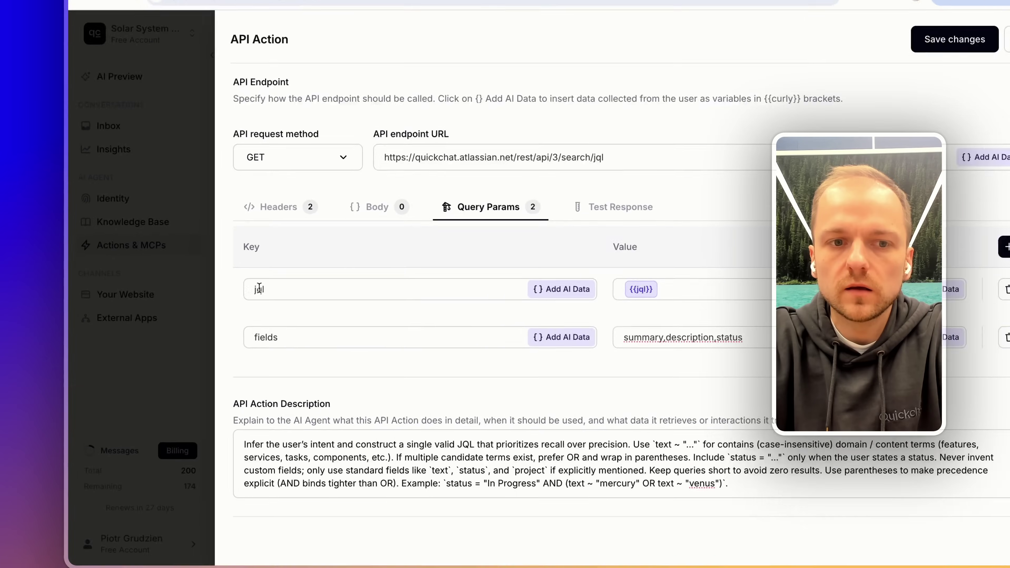
pyautogui.doubleClick(223, 307)
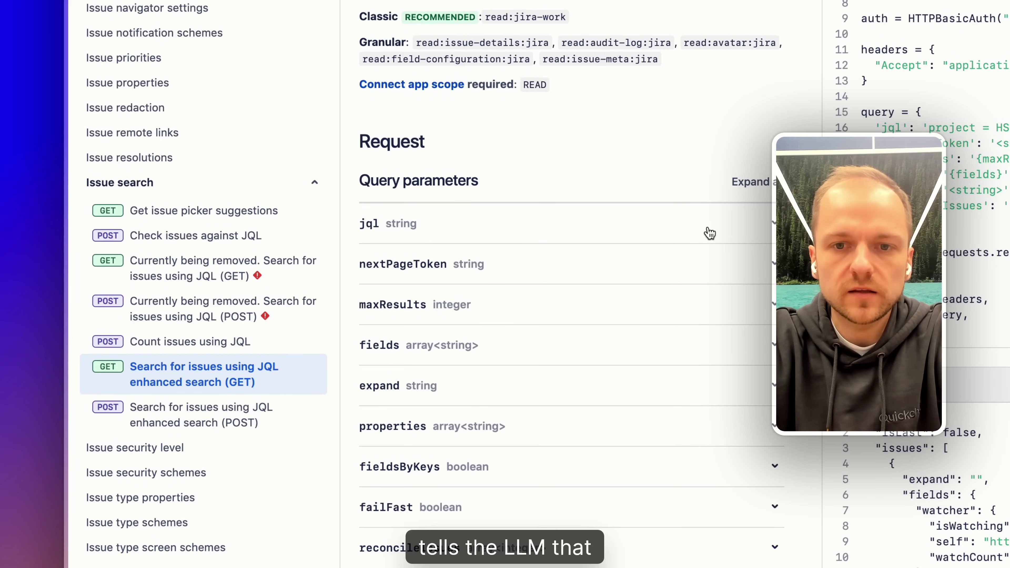
# - Read the jql parameter's documentation and example query, and review the jql input under What to ask the user first in Quickchat AI
pyautogui.click(710, 233)
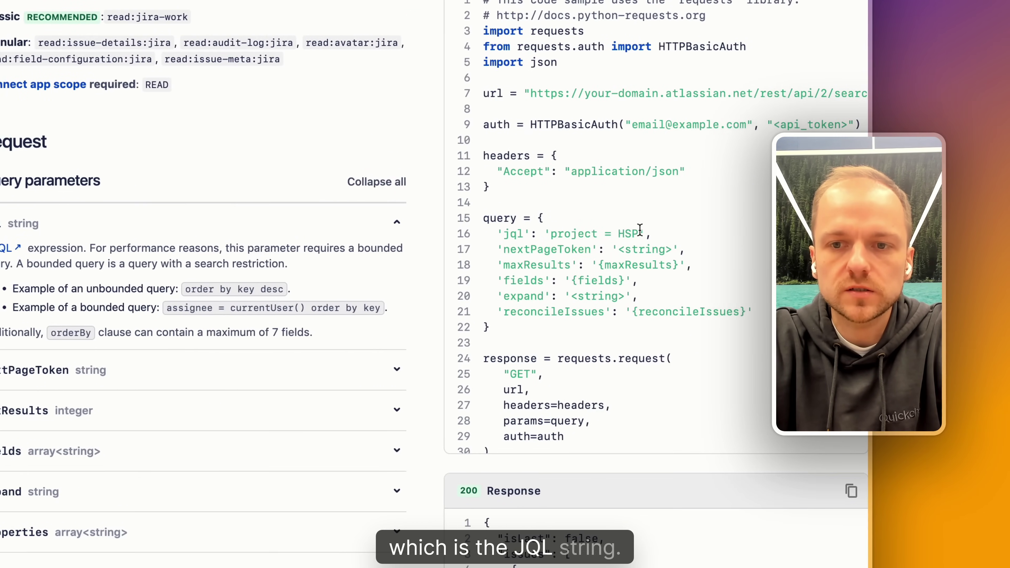
pyautogui.moveTo(626, 234); pyautogui.dragTo(554, 233)
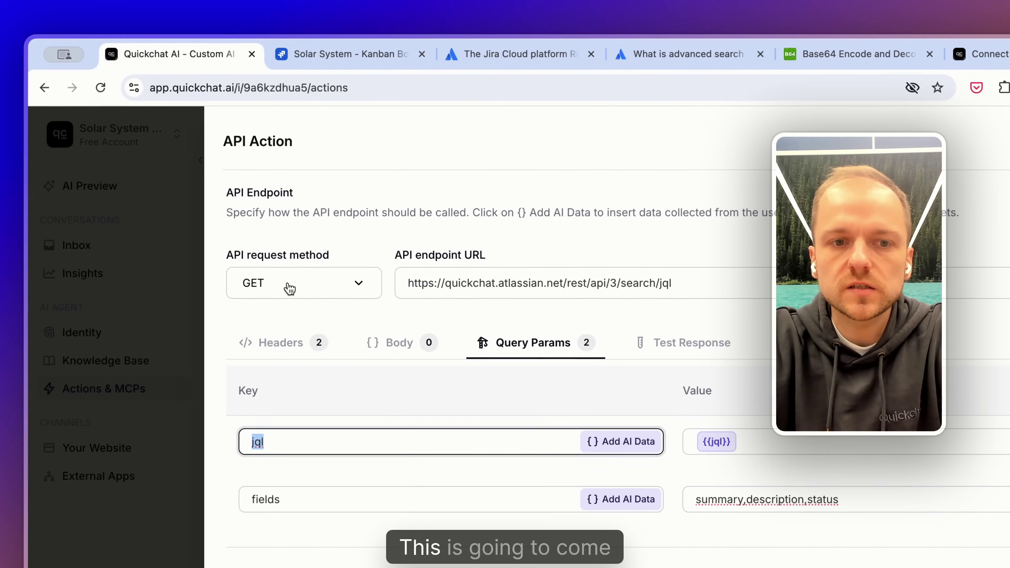
pyautogui.scroll(5, 487, 239)
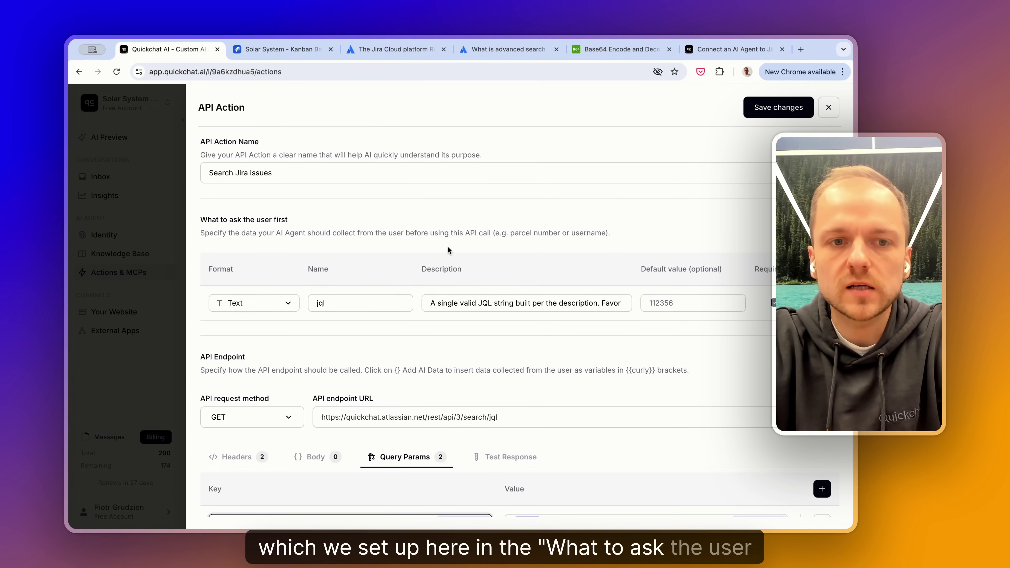
# - Clear the jql query parameter's value and insert the jql AI data variable there
pyautogui.scroll(-5, 448, 246)
pyautogui.click(555, 296)
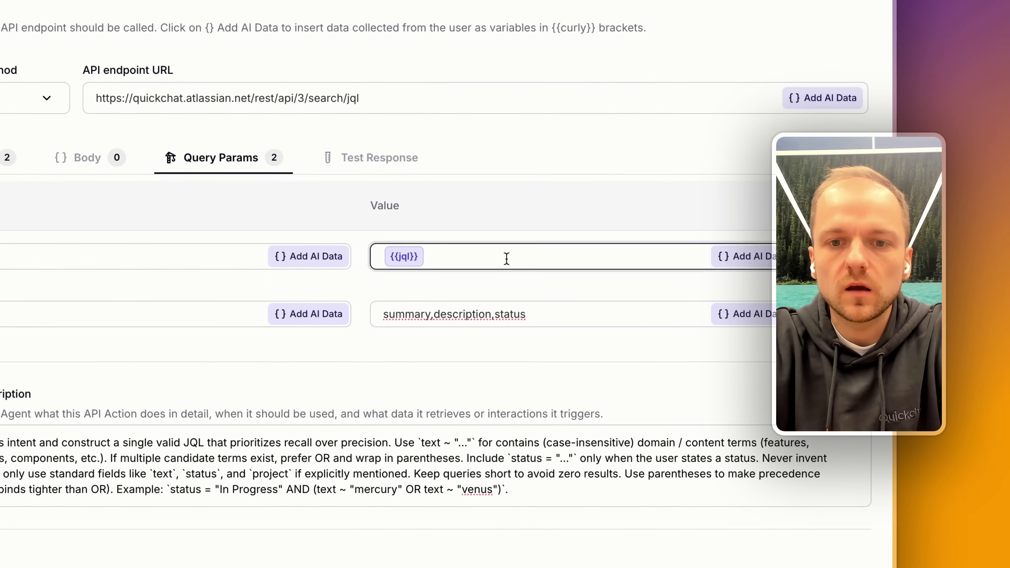
pyautogui.press('BackSpace')
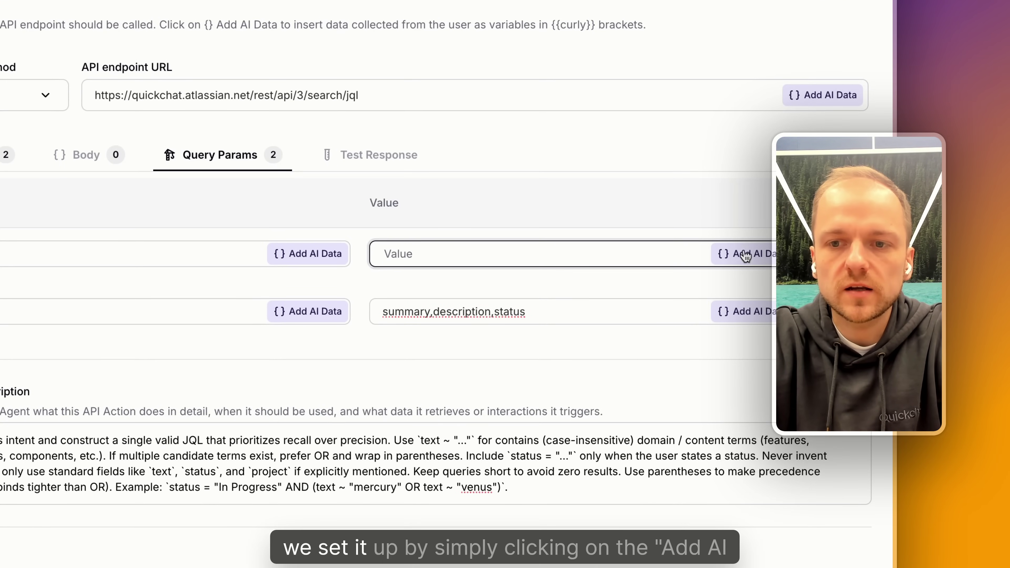
pyautogui.click(758, 257)
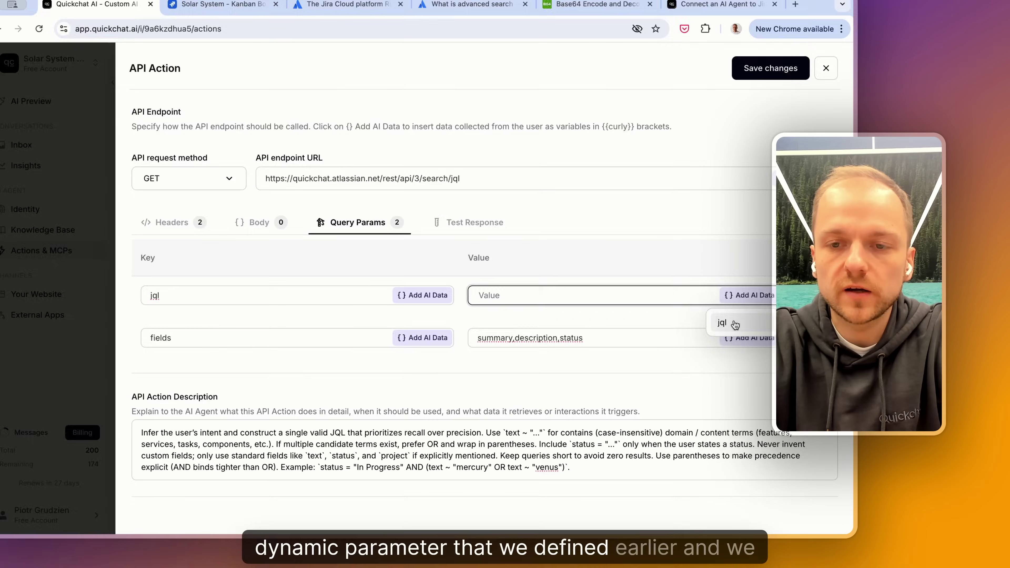
pyautogui.click(747, 339)
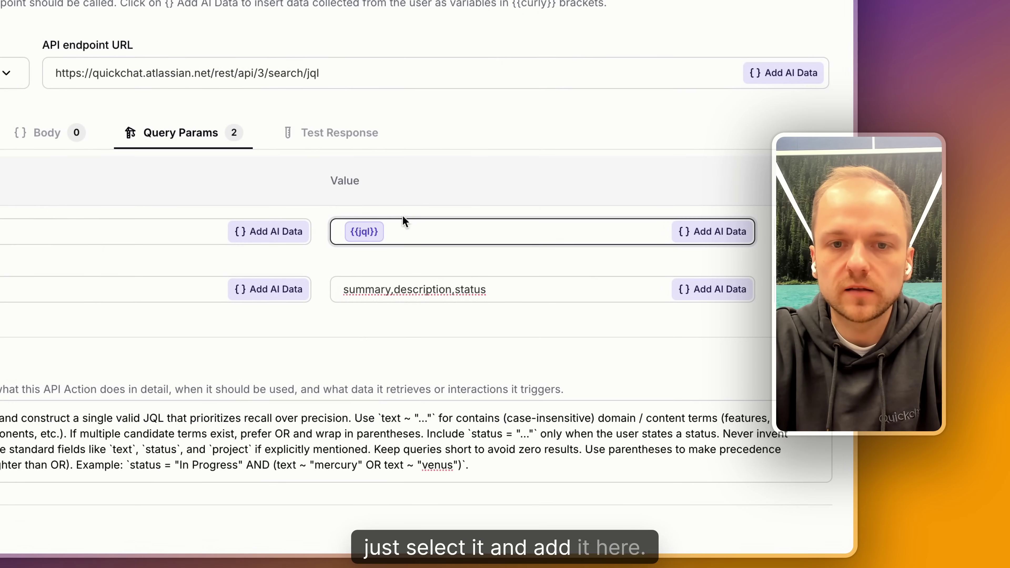
# - Test the API action's response with the jql value project = "Solar System", checking the project name in Jira
pyautogui.click(395, 259)
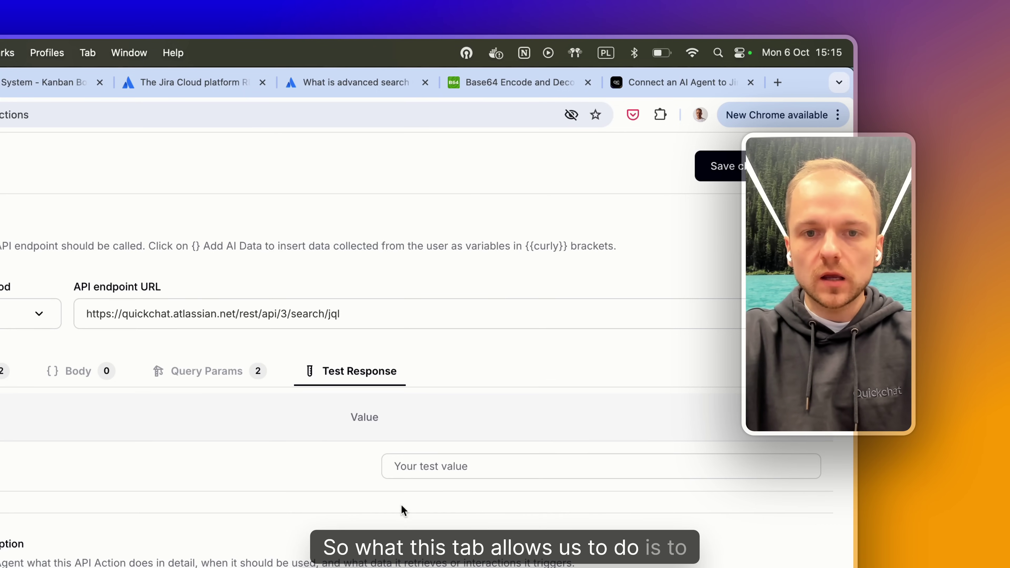
pyautogui.click(502, 459)
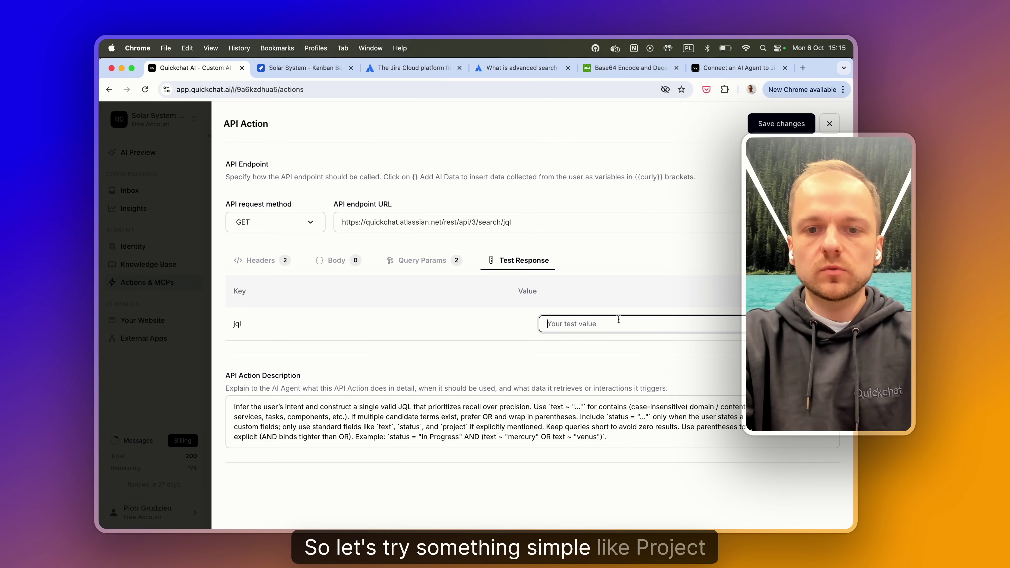
pyautogui.write('ect = ')
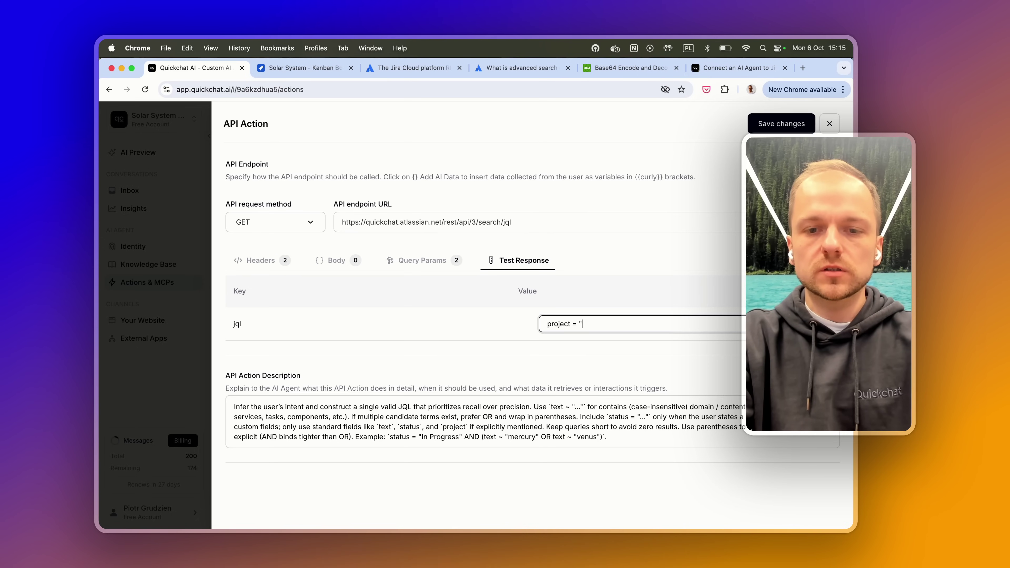
pyautogui.write('"Solar System"')
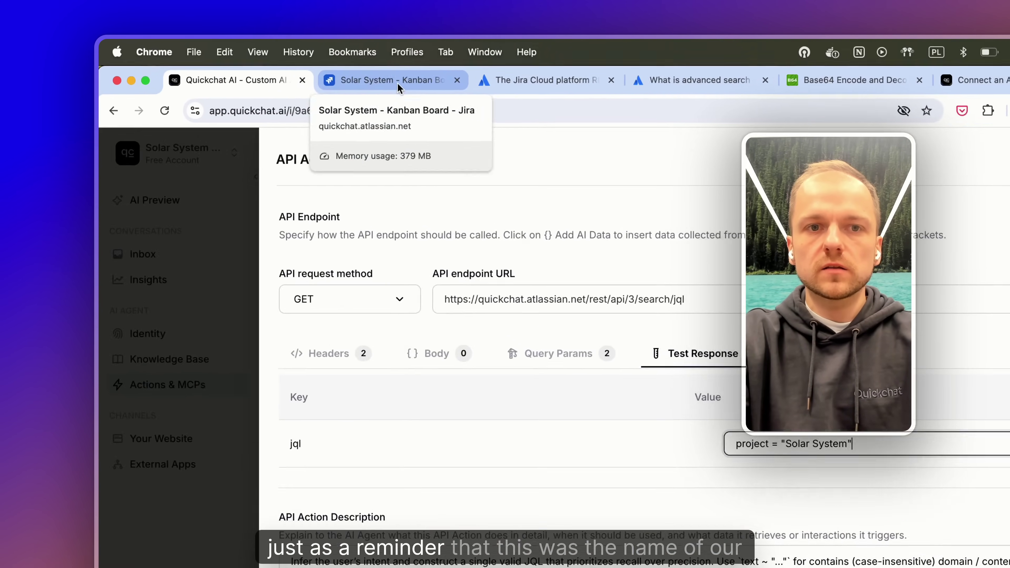
pyautogui.click(304, 67)
pyautogui.click(275, 82)
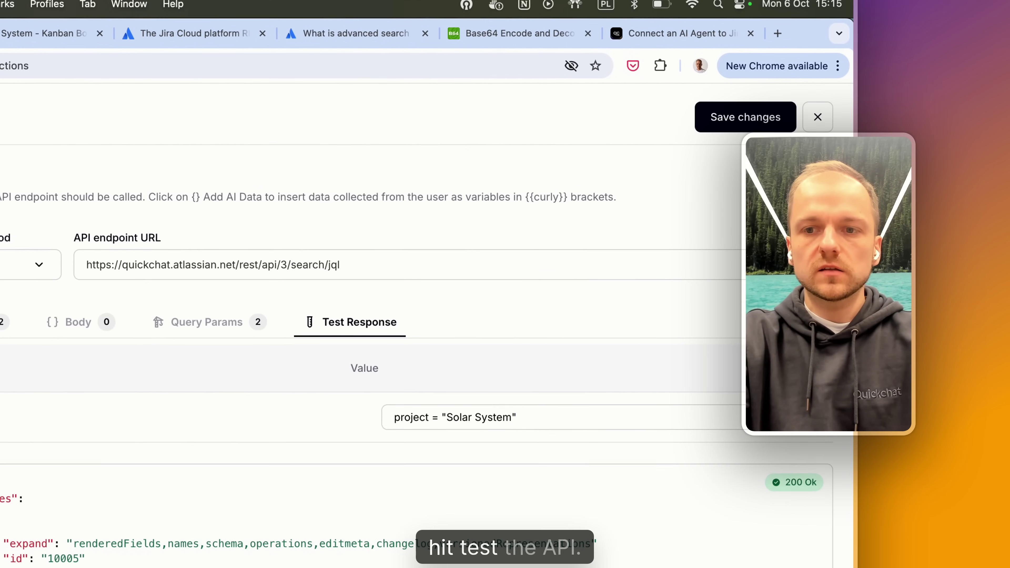
# - Examine the issues returned in the test response and compare them with the tickets on the Solar System Jira board
pyautogui.scroll(-5, 238, 358)
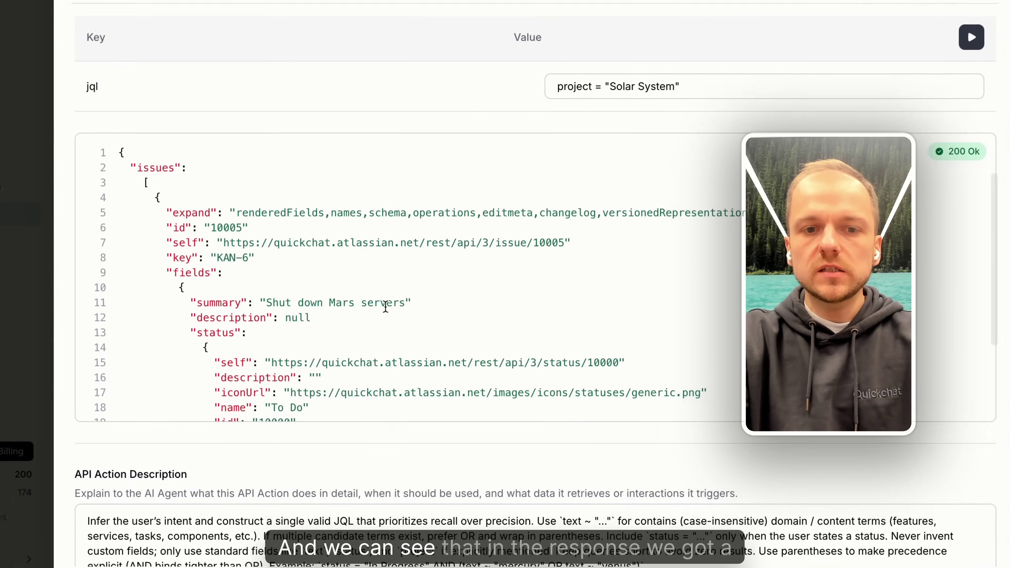
pyautogui.moveTo(188, 102); pyautogui.dragTo(250, 104)
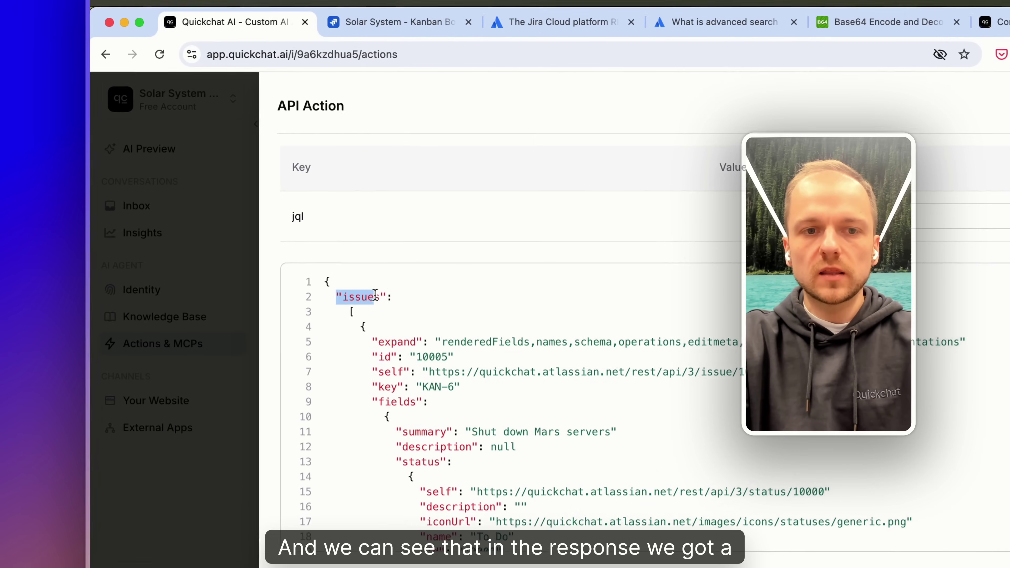
pyautogui.scroll(-15, 370, 322)
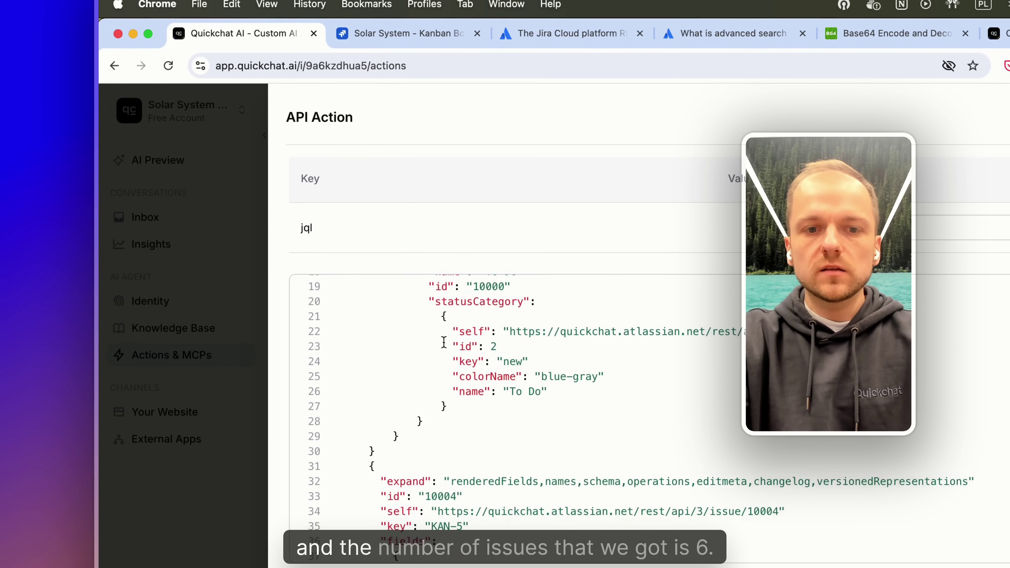
pyautogui.scroll(-20, 444, 348)
pyautogui.scroll(20, 444, 346)
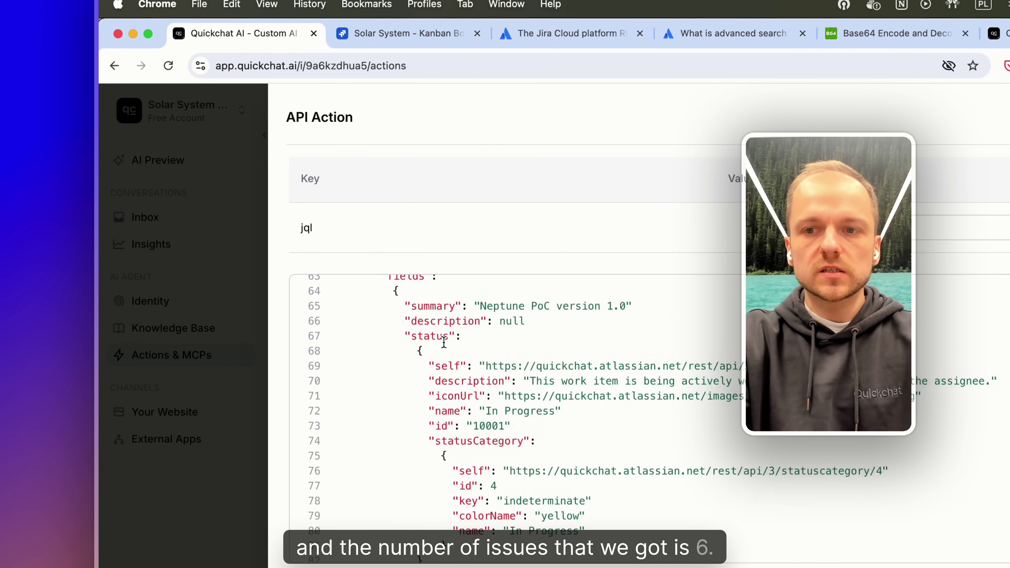
pyautogui.scroll(5, 444, 342)
pyautogui.click(400, 33)
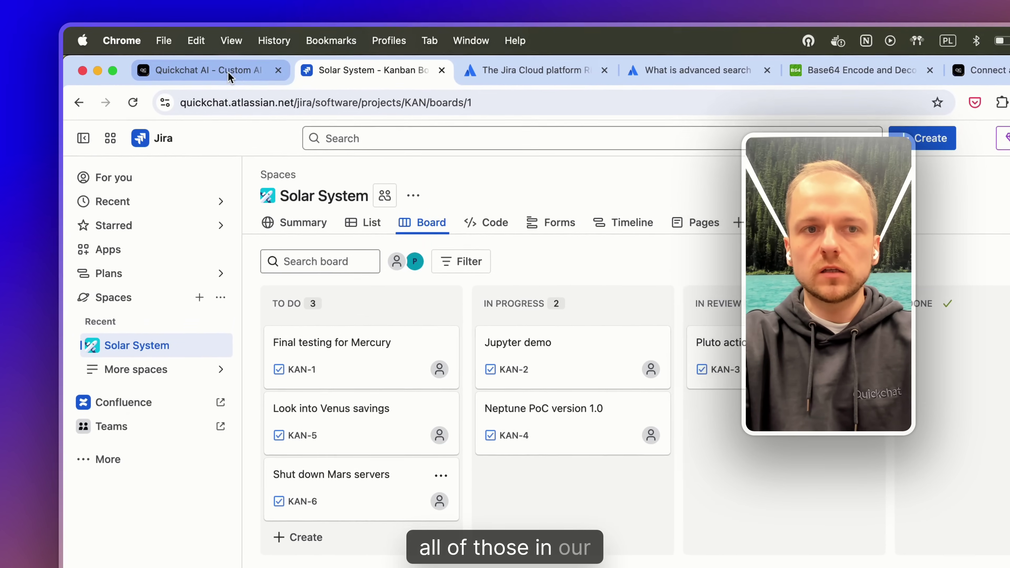
pyautogui.click(228, 76)
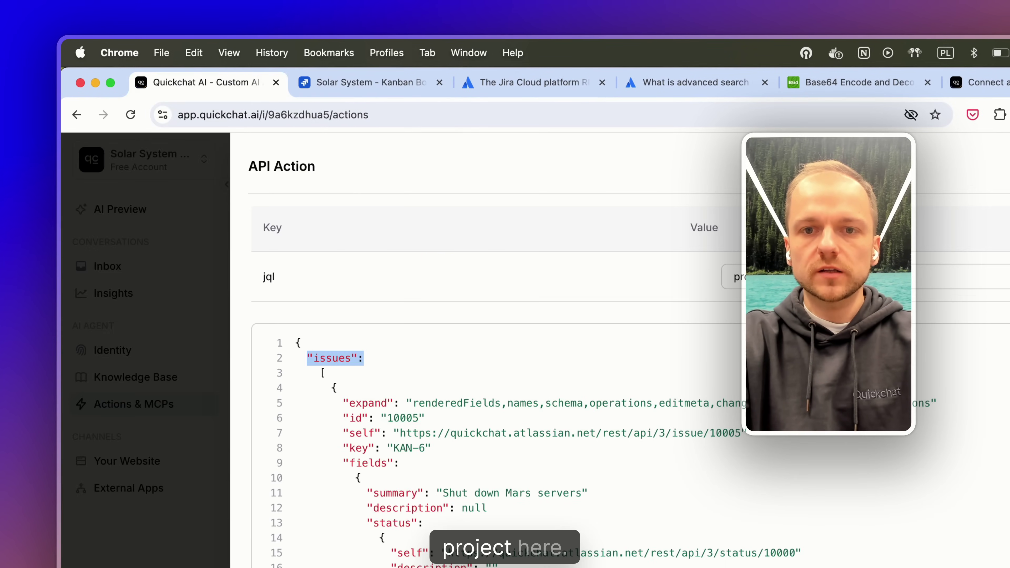
# - Replace the jql test value with project = "Solar System" AND text ~ "mercury" ORDER BY created DESC
pyautogui.scroll(5, 437, 318)
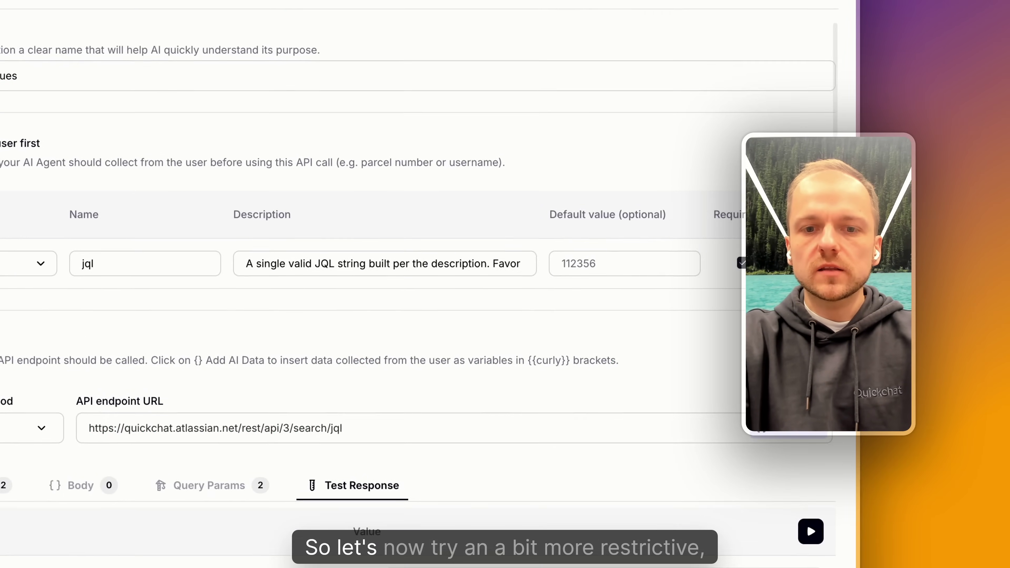
pyautogui.scroll(-5, 398, 279)
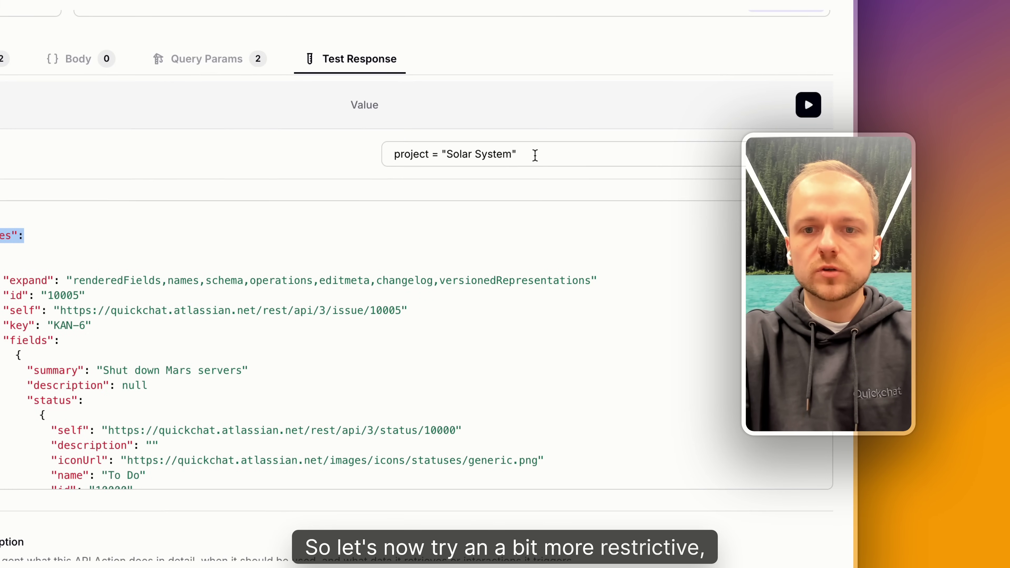
pyautogui.click(545, 154)
pyautogui.moveTo(546, 153); pyautogui.dragTo(345, 149)
pyautogui.press('BackSpace')
pyautogui.write('project = "Solar System" AND text ~ "mercury" ORDER BY created DESC')
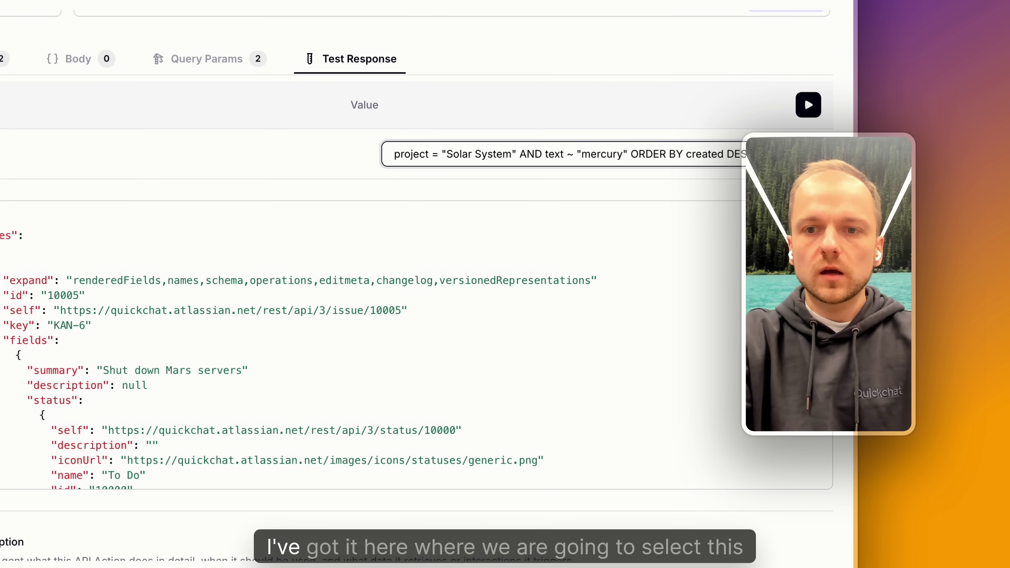
# - Check the query's project, text search and ordering clauses, and run the API test with it
pyautogui.moveTo(396, 155); pyautogui.dragTo(518, 153)
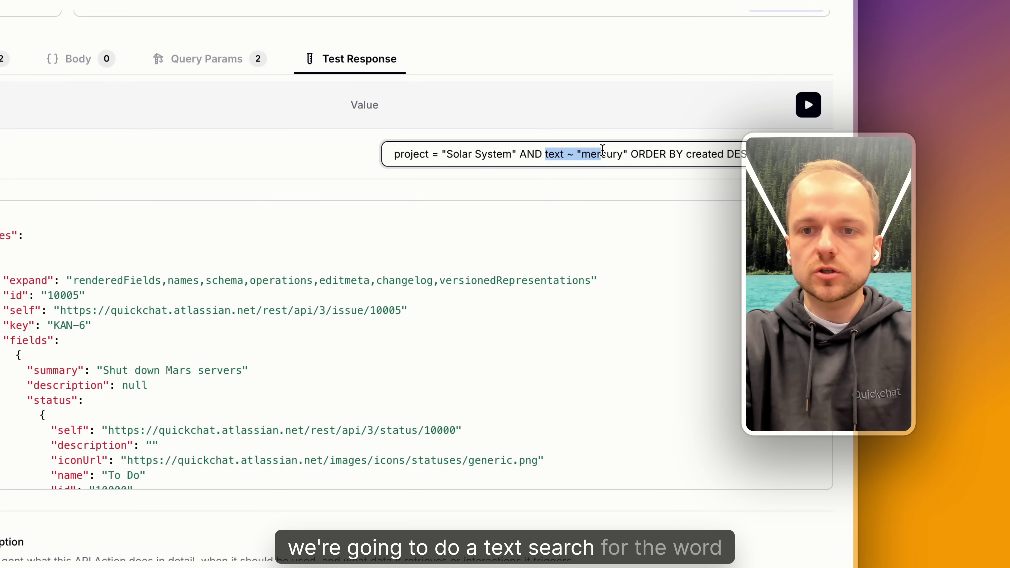
pyautogui.doubleClick(619, 153)
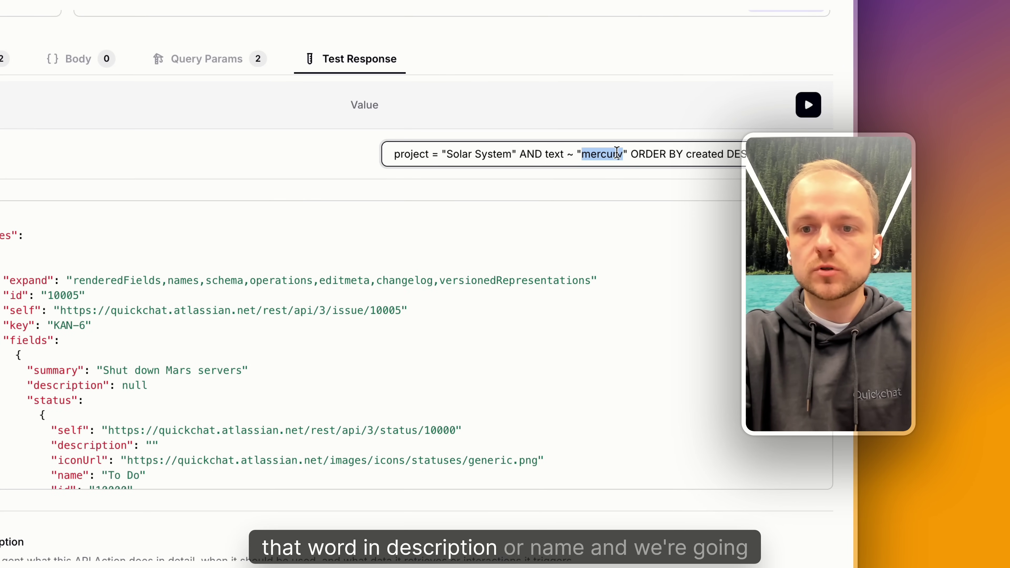
pyautogui.moveTo(631, 154); pyautogui.dragTo(728, 153)
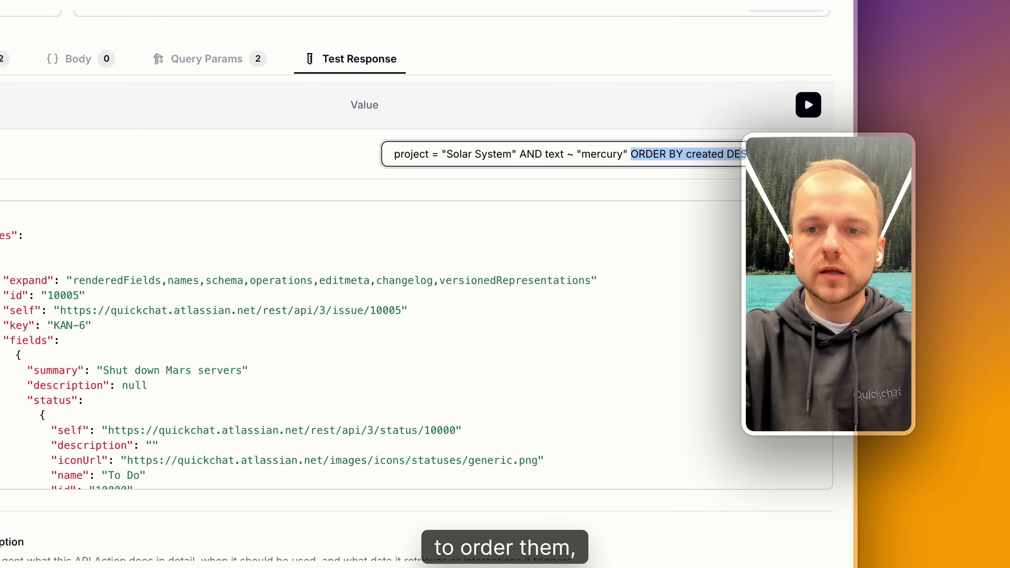
pyautogui.doubleClick(702, 154)
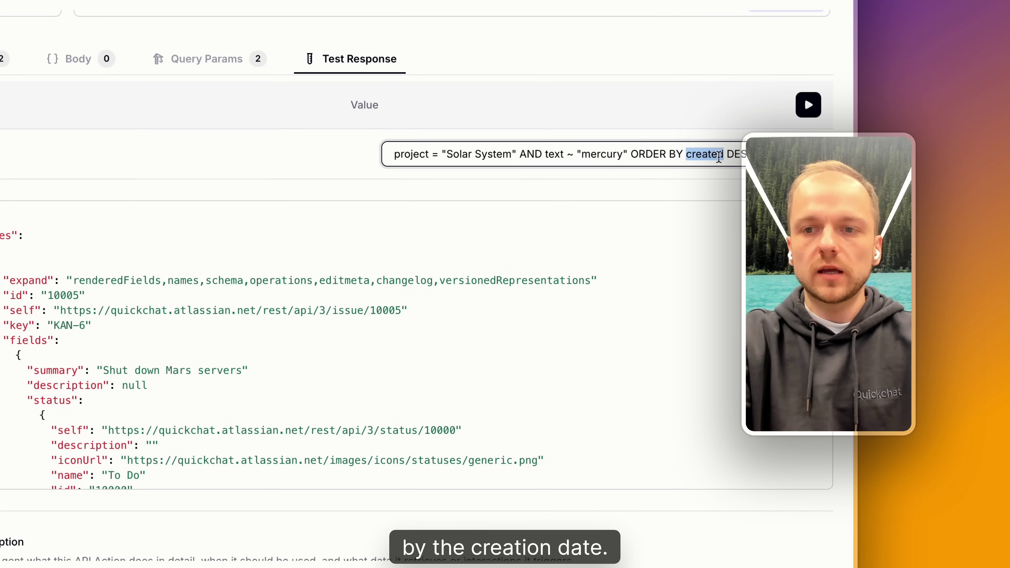
pyautogui.click(809, 105)
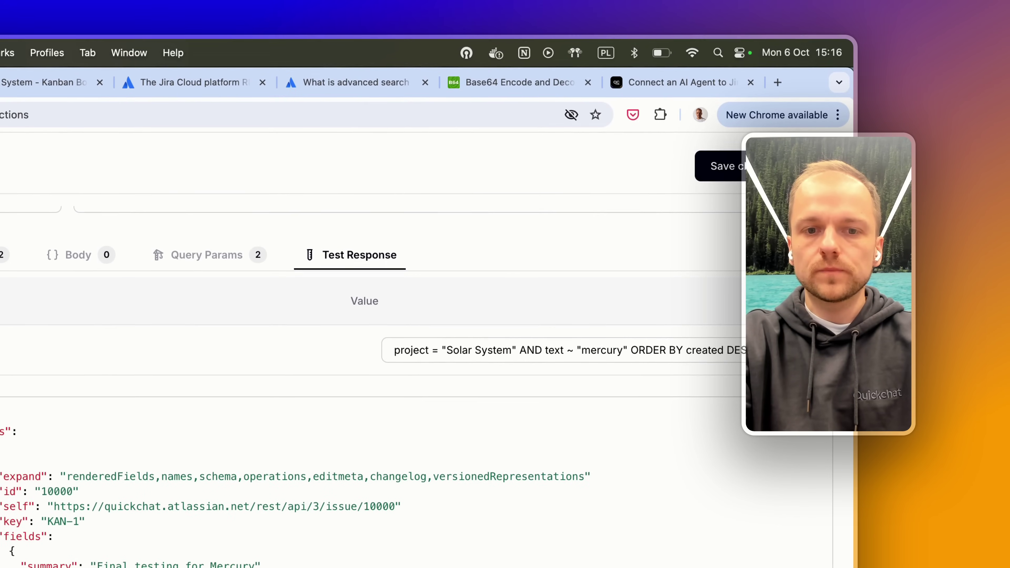
# - Examine the issues list and the issue summary in the mercury search response, and compare them with the Jira board
pyautogui.scroll(-8, 394, 289)
pyautogui.scroll(2, 394, 287)
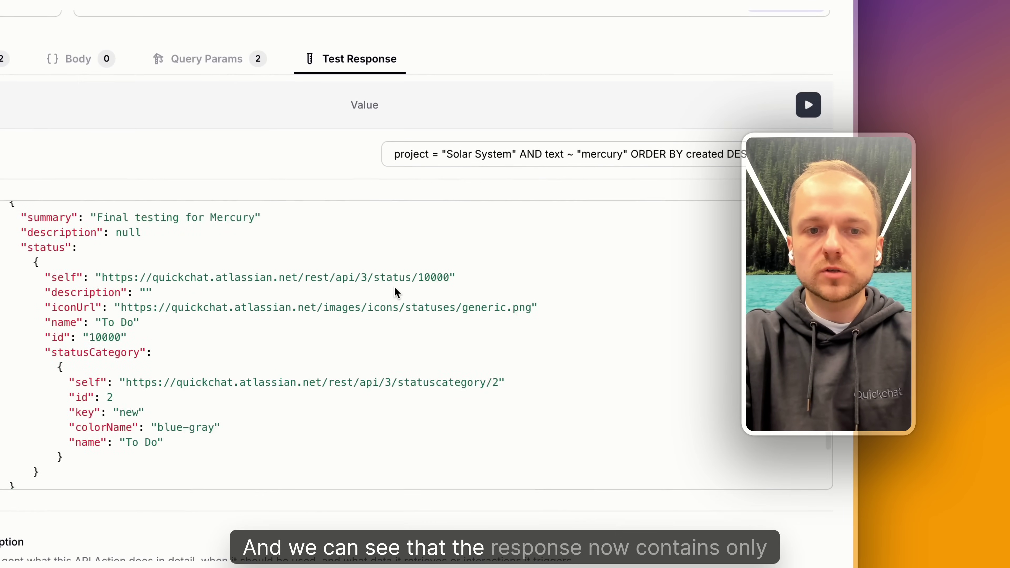
pyautogui.scroll(6, 395, 286)
pyautogui.doubleClick(322, 205)
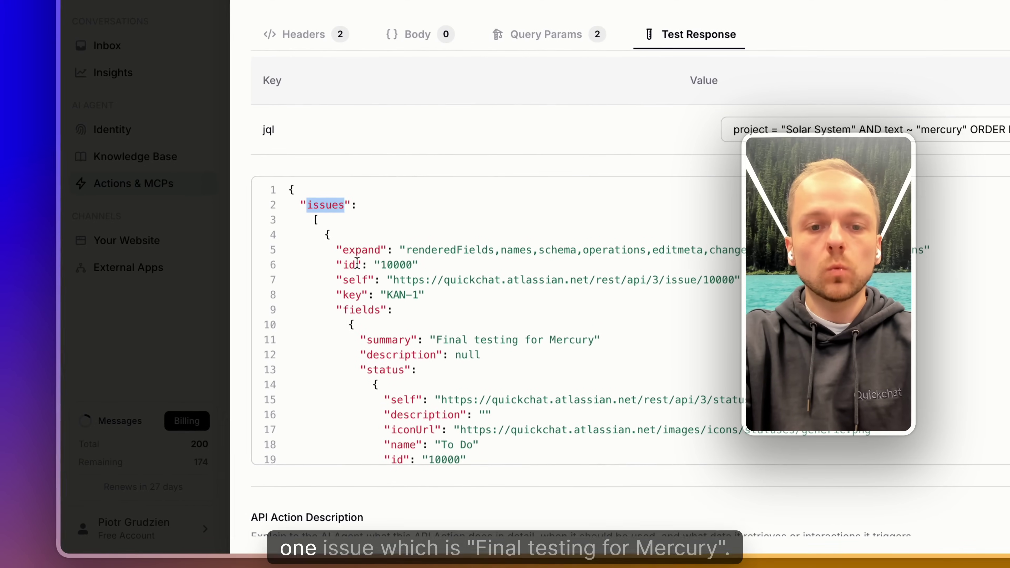
pyautogui.scroll(-2, 398, 269)
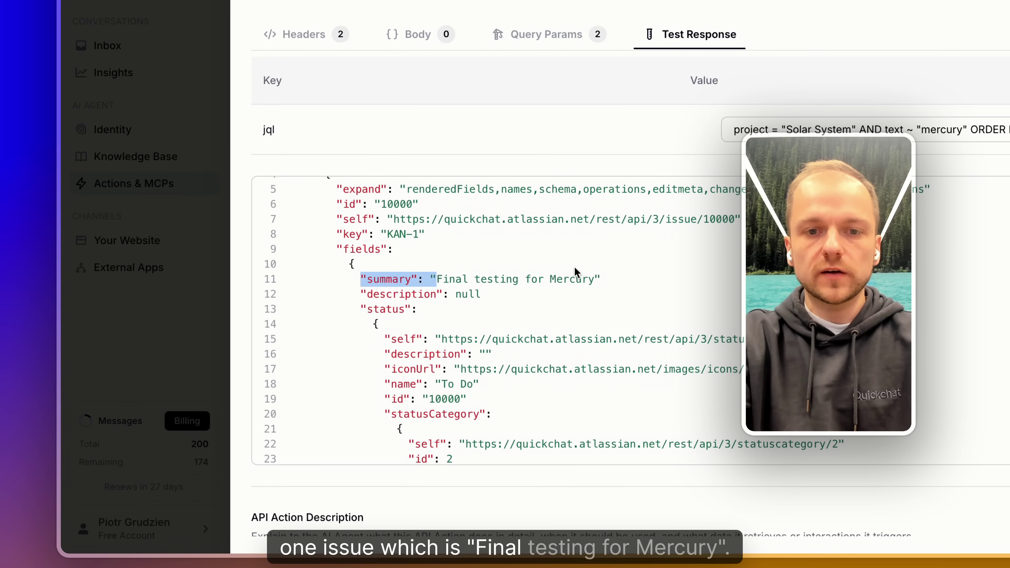
pyautogui.moveTo(577, 272); pyautogui.dragTo(597, 278)
pyautogui.click(338, 43)
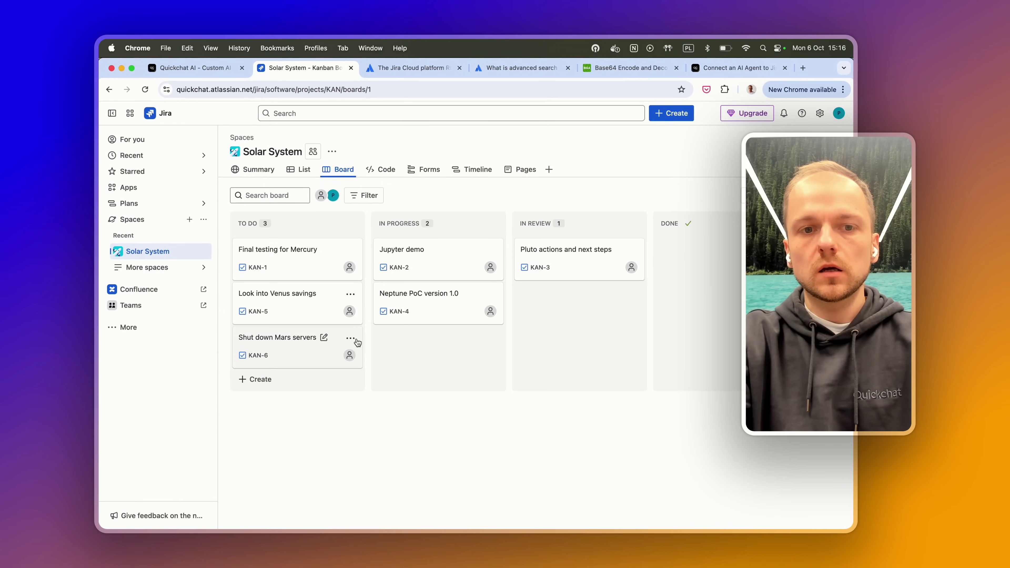
pyautogui.click(194, 69)
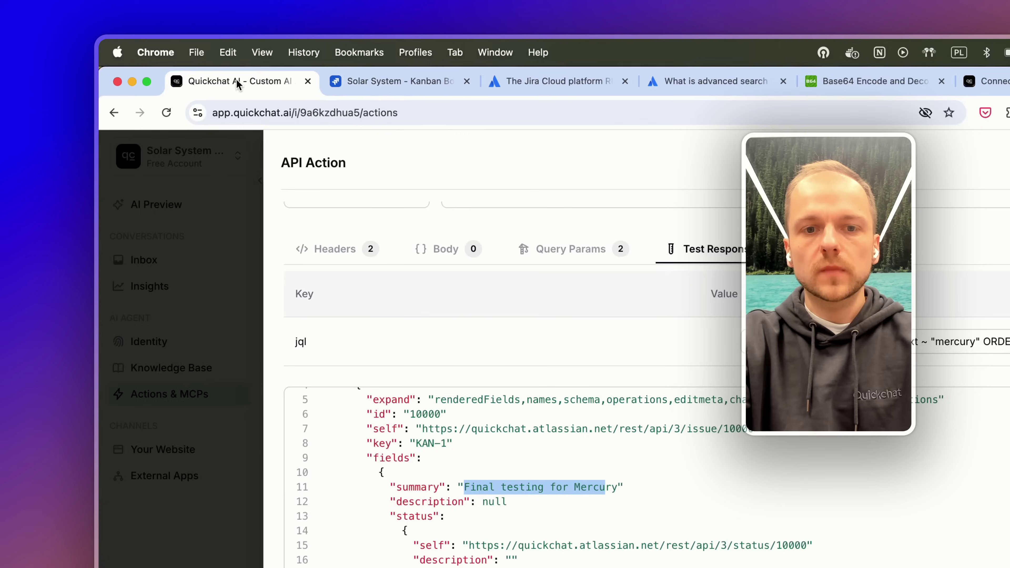
# - Review the summary, description and status fields of the issue in the Quickchat AI test response
pyautogui.scroll(-5, 595, 522)
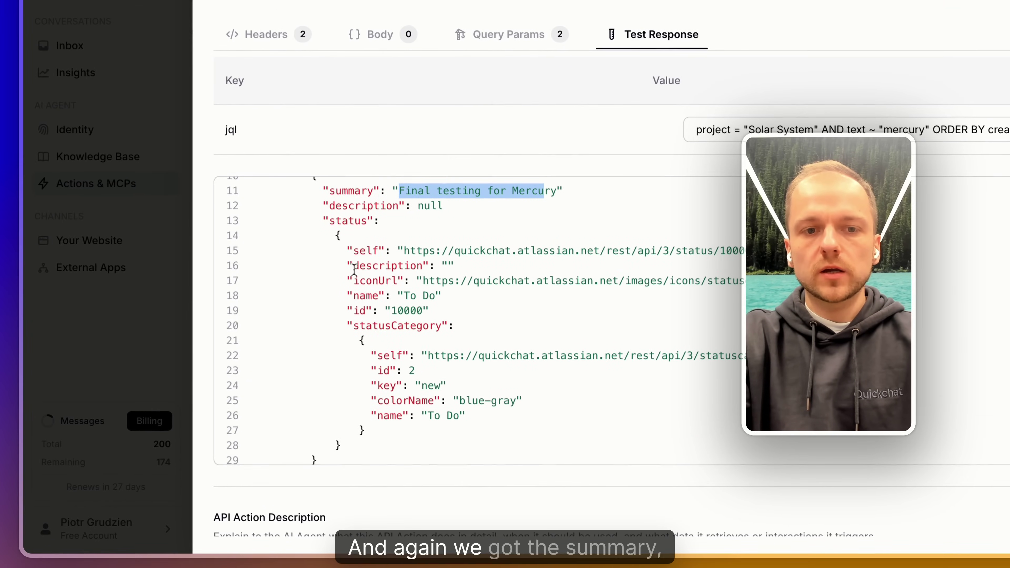
pyautogui.doubleClick(352, 187)
pyautogui.scroll(2, 350, 231)
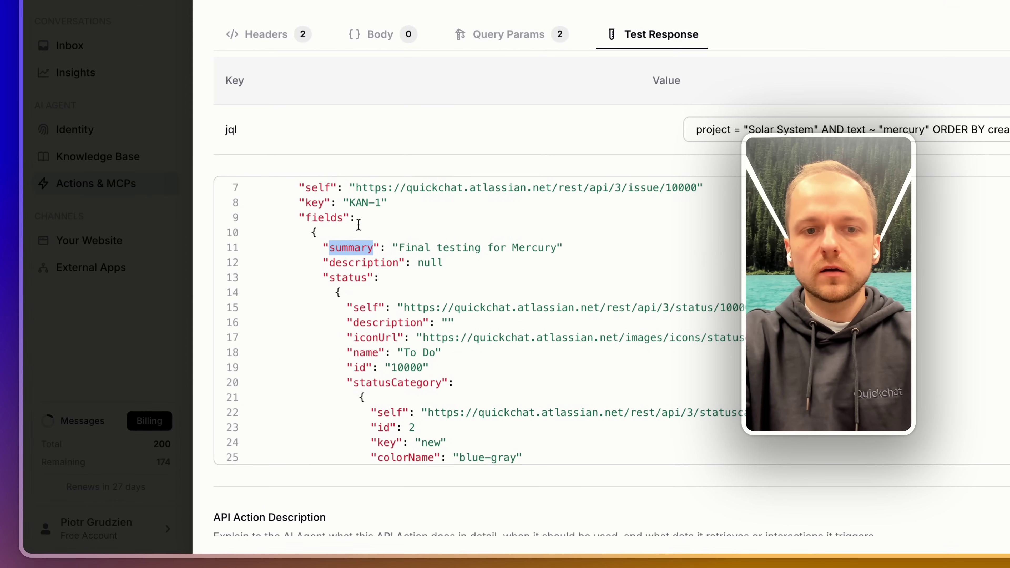
pyautogui.doubleClick(368, 268)
pyautogui.scroll(-2, 369, 271)
pyautogui.scroll(-2, 369, 271)
pyautogui.moveTo(397, 372); pyautogui.dragTo(466, 375)
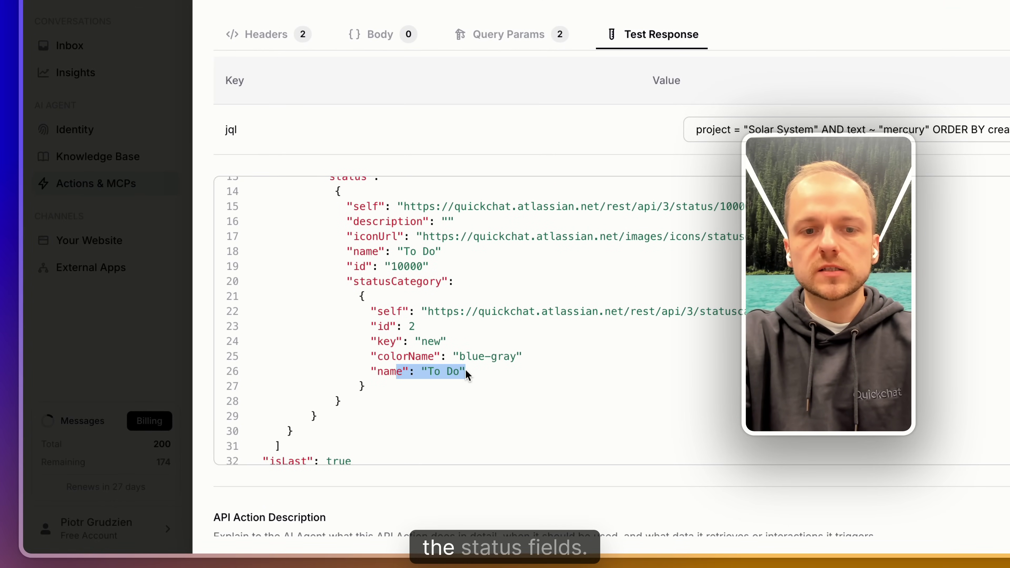
pyautogui.click(601, 284)
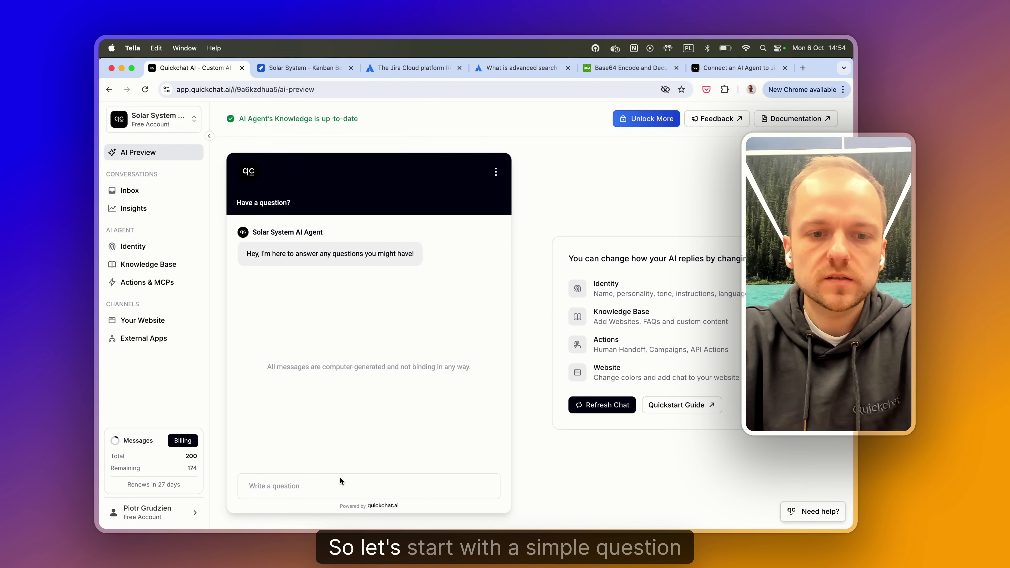
# - Ask the Solar System AI Agent in the preview chat "what project are currently on and what is happening?"
pyautogui.click(338, 485)
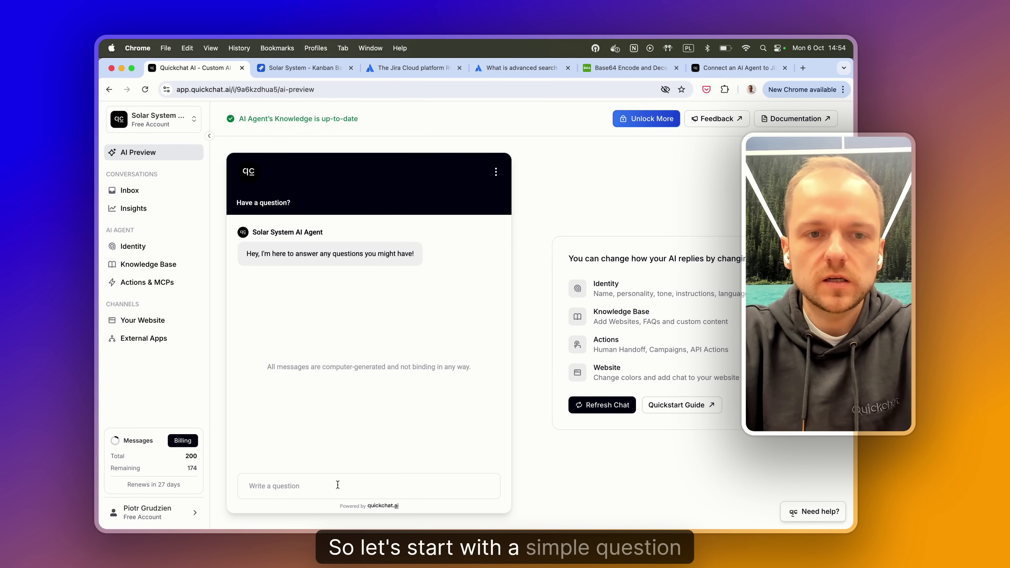
pyautogui.write('what project are')
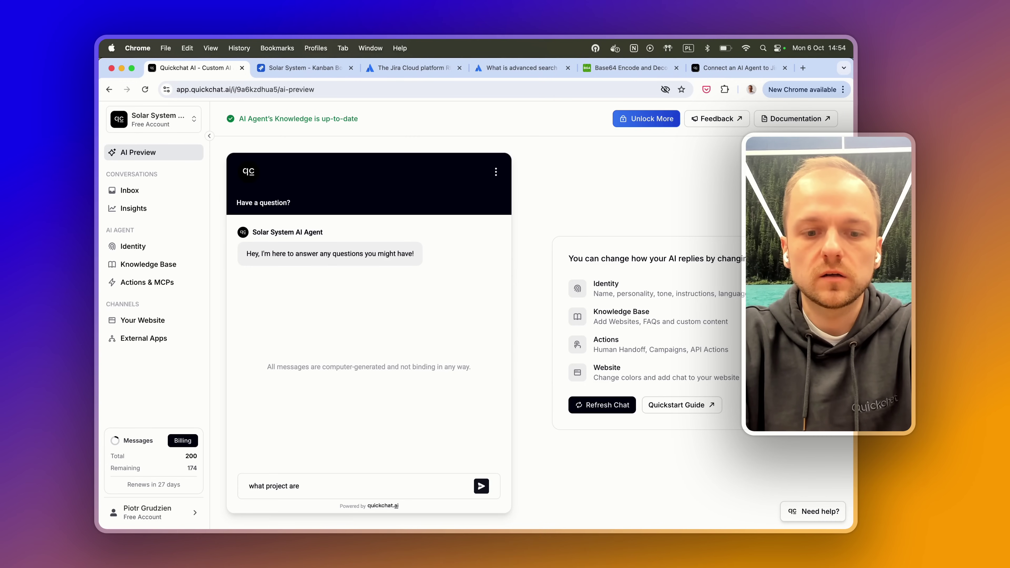
pyautogui.write(' current')
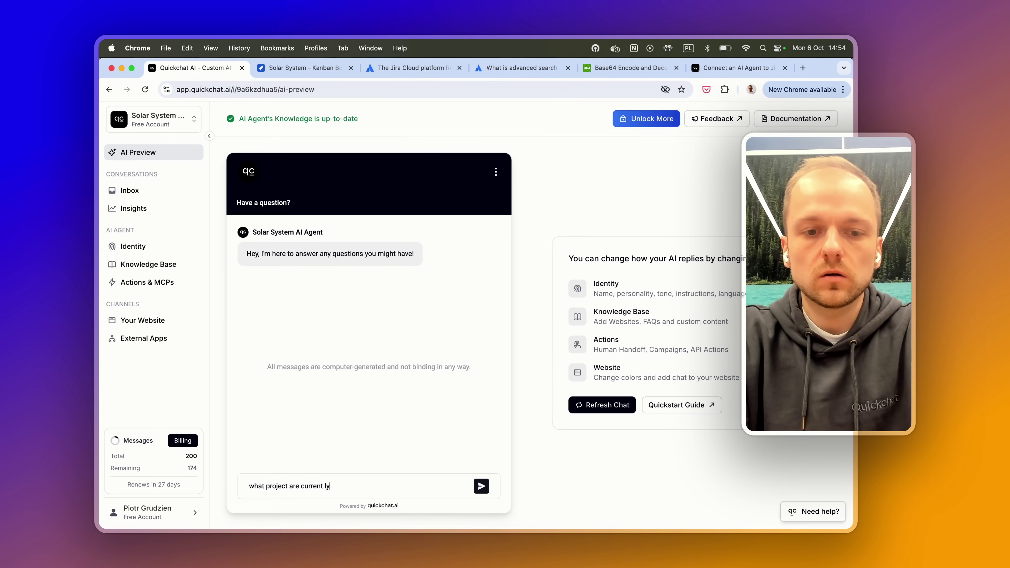
pyautogui.write('ly on and wh')
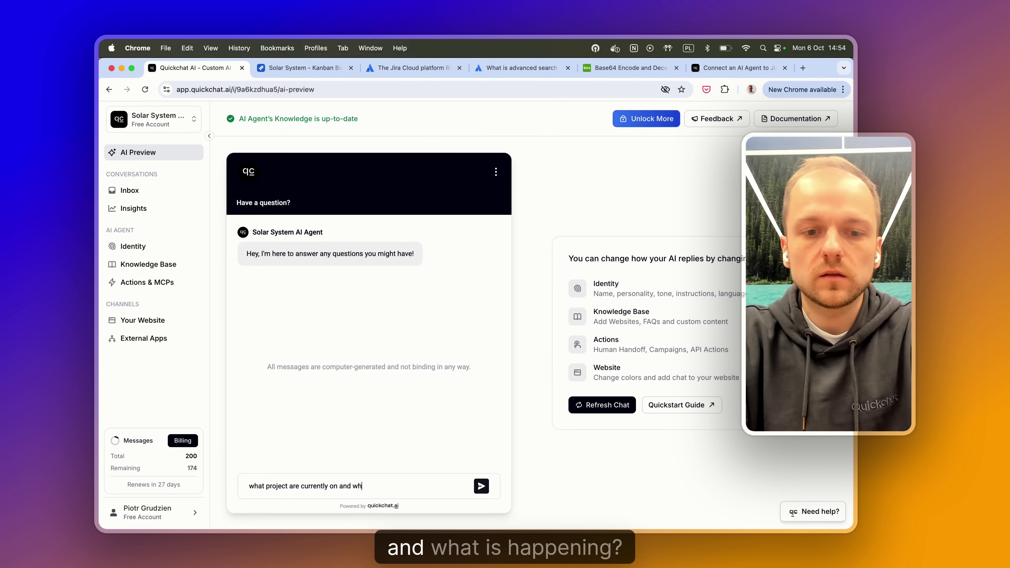
pyautogui.write('at is happening')
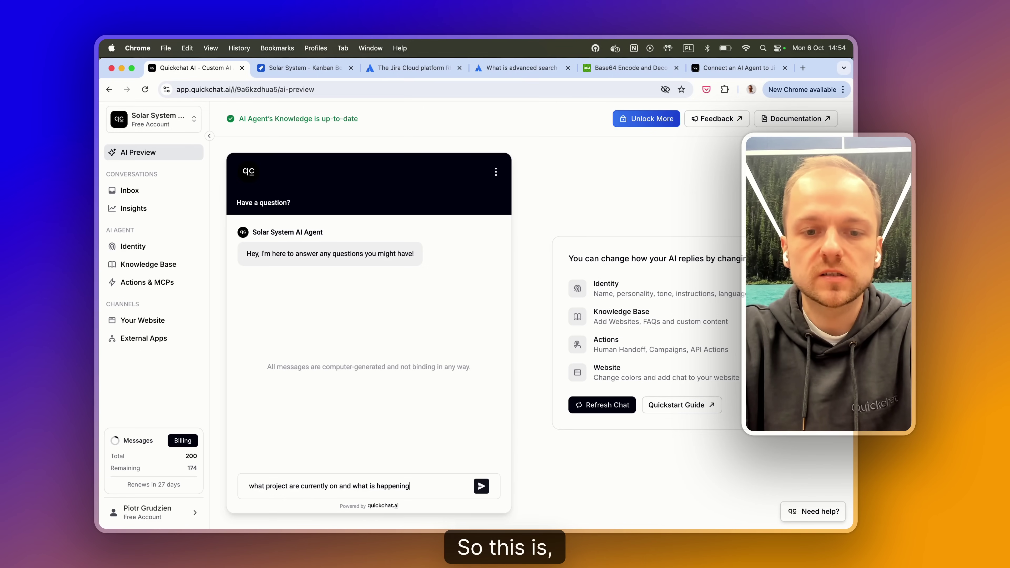
pyautogui.write('?')
pyautogui.press('Return')
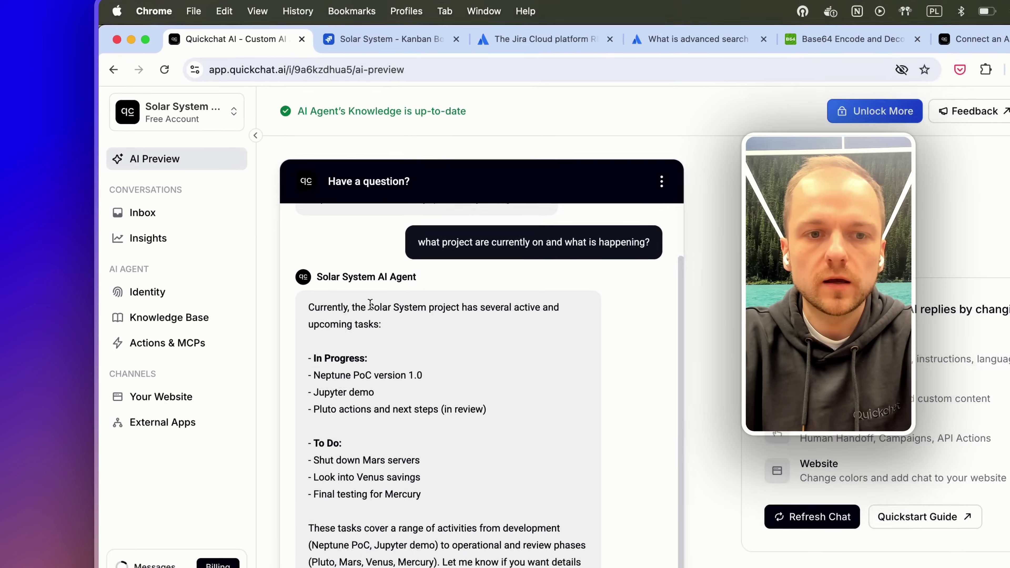
# - Review the project name and the In Progress and To Do tasks in the agent's reply, and compare them with the Jira board
pyautogui.moveTo(369, 304); pyautogui.dragTo(426, 303)
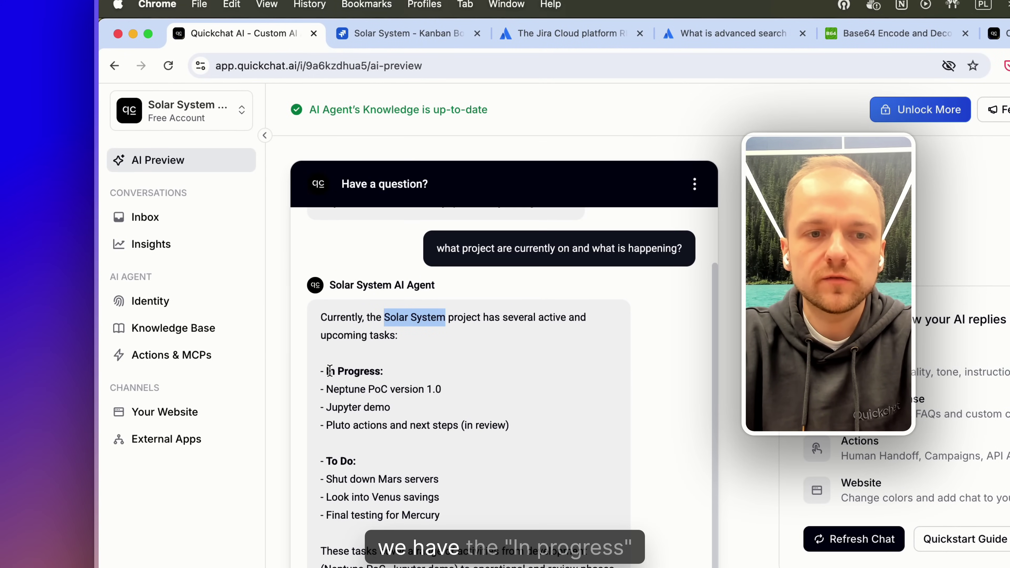
pyautogui.moveTo(400, 395); pyautogui.dragTo(398, 409)
pyautogui.click(394, 408)
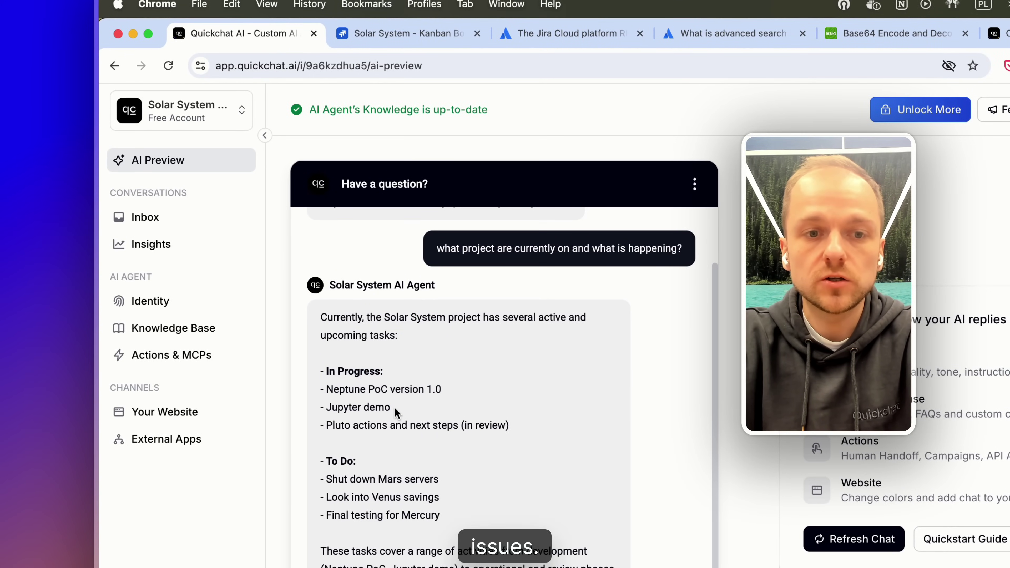
pyautogui.moveTo(335, 425); pyautogui.dragTo(494, 419)
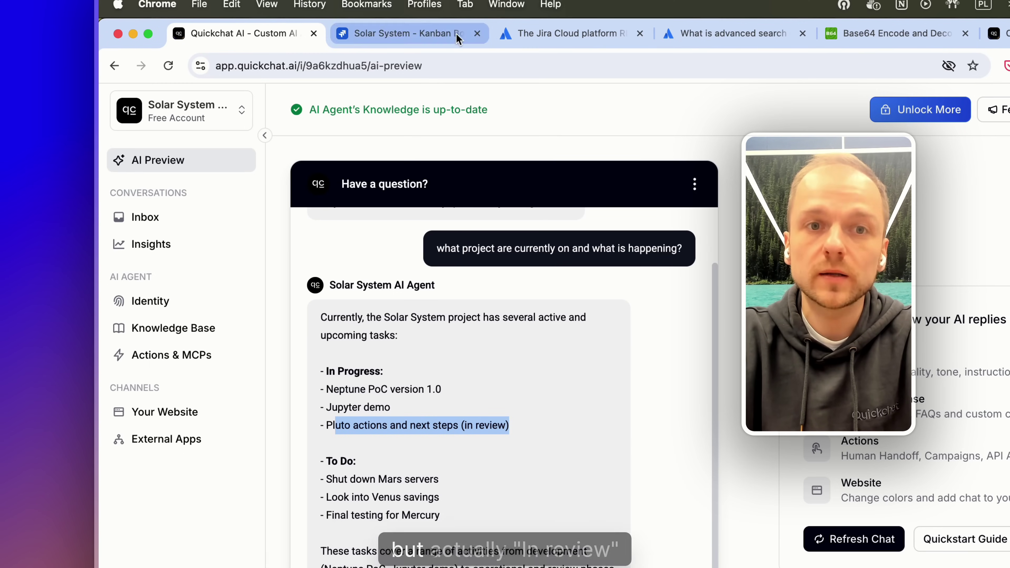
pyautogui.click(448, 40)
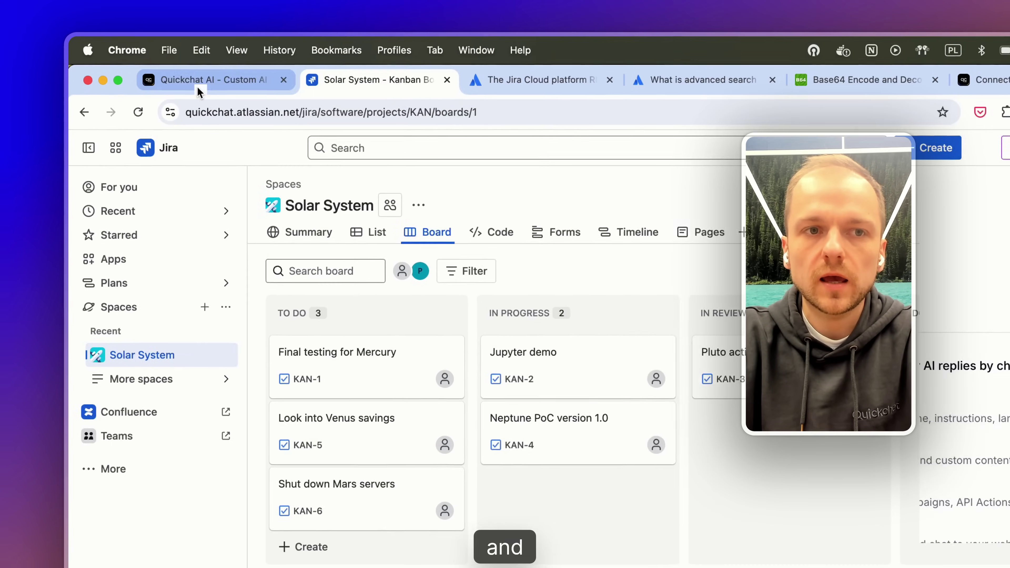
pyautogui.click(215, 33)
pyautogui.moveTo(439, 514); pyautogui.dragTo(325, 462)
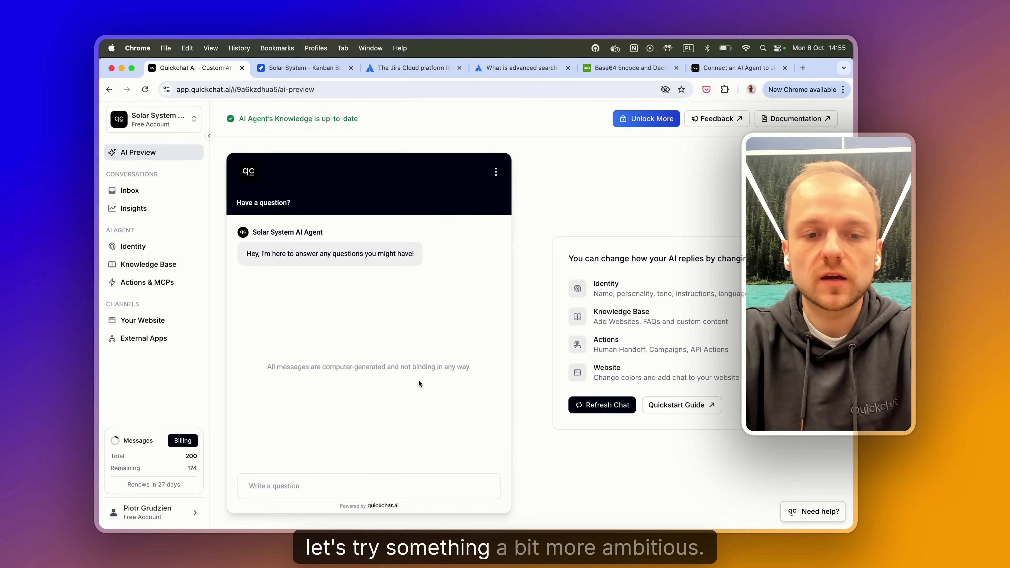
# - Ask the agent in a fresh preview chat "any tasks on planets upstream of earth?"
pyautogui.click(372, 486)
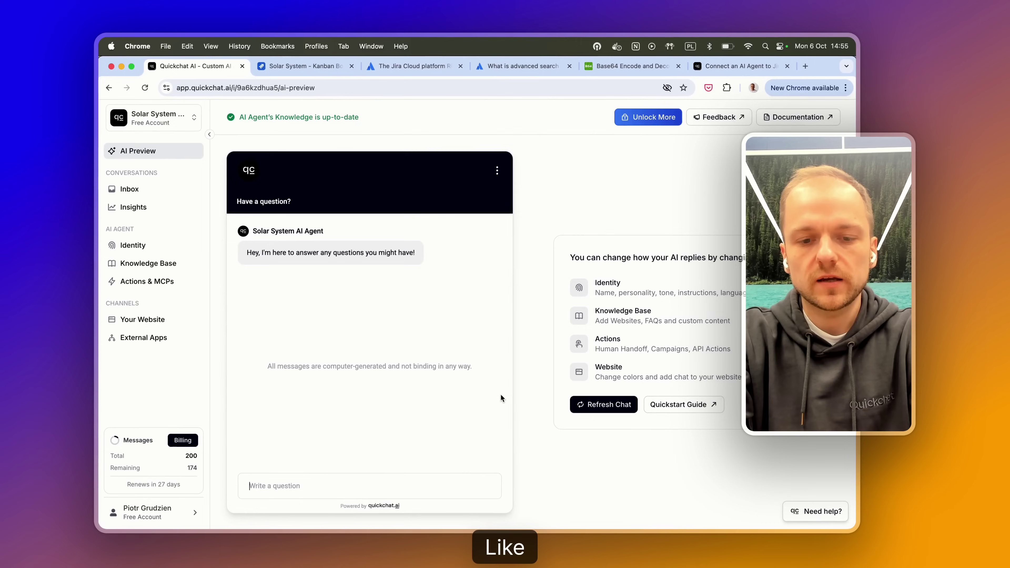
pyautogui.write('any tasks')
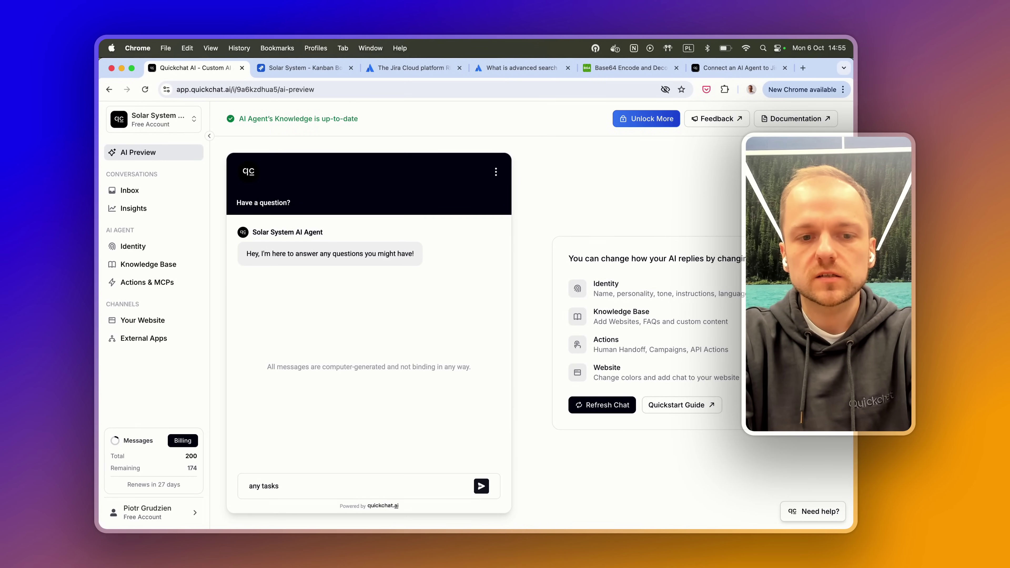
pyautogui.write(' on planets ')
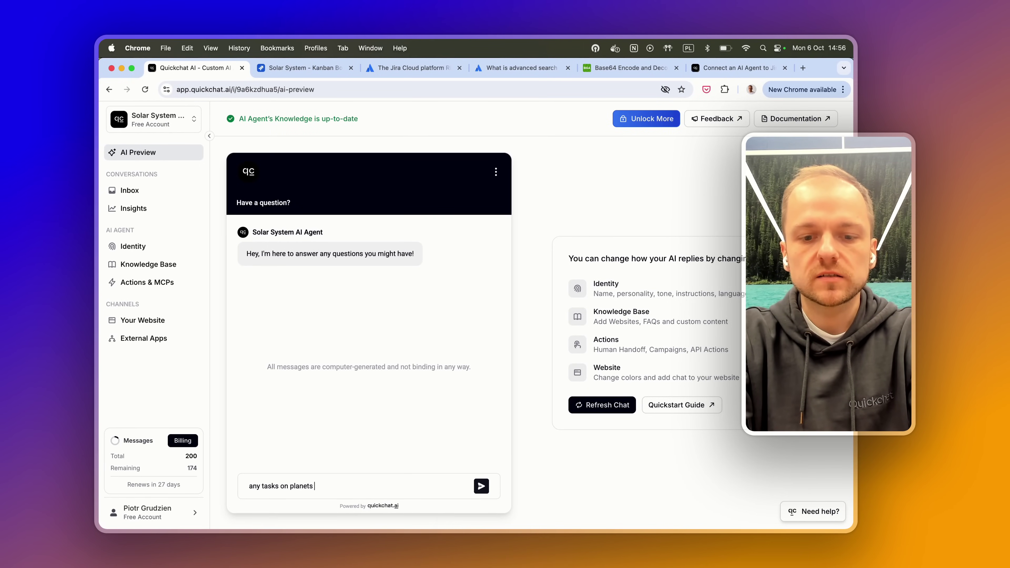
pyautogui.write('upstream of ea')
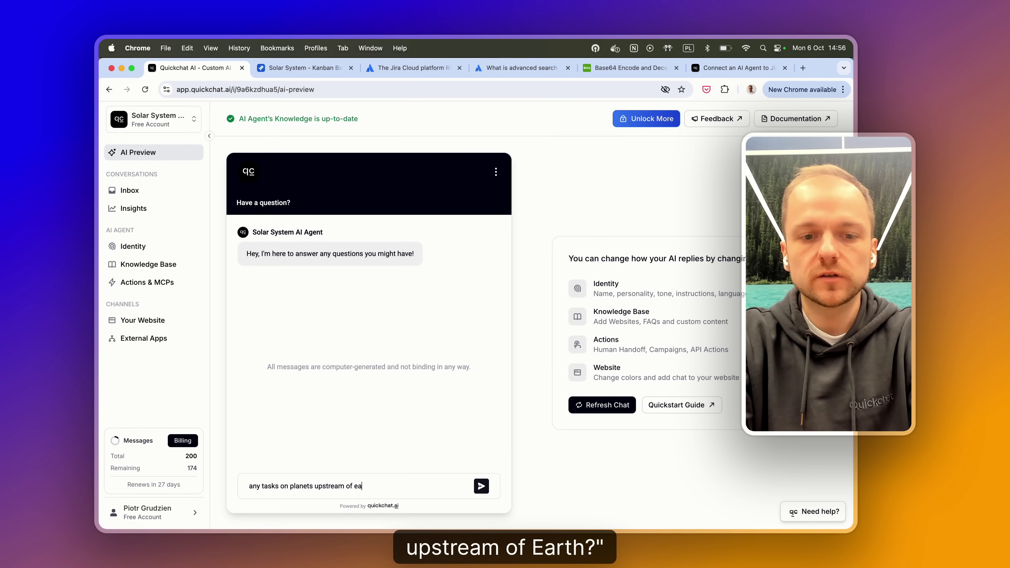
pyautogui.write('rth?')
pyautogui.press('Return')
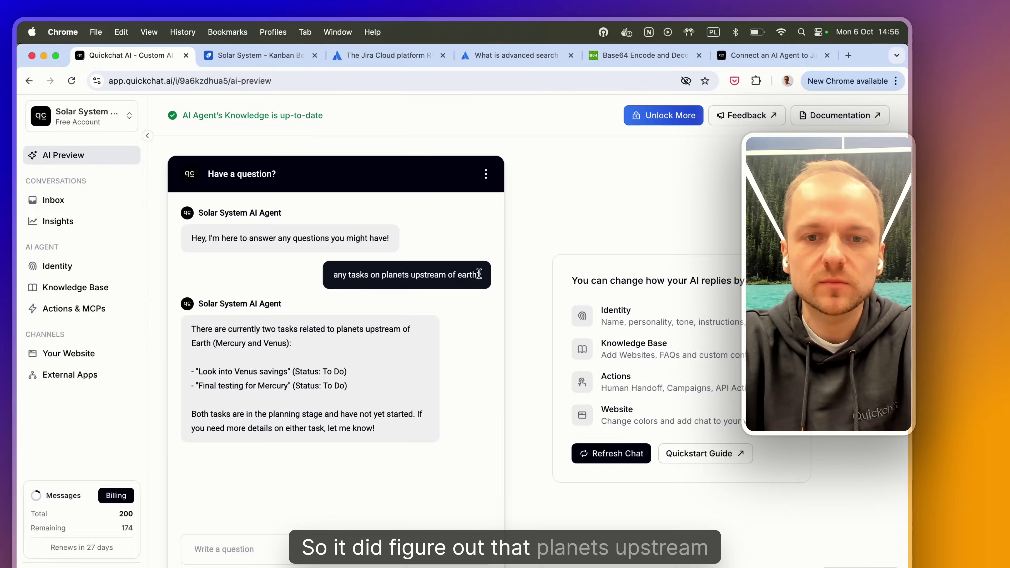
# - Check the planets and tasks named in the agent's reply against the question and the Jira board
pyautogui.moveTo(479, 274); pyautogui.dragTo(381, 275)
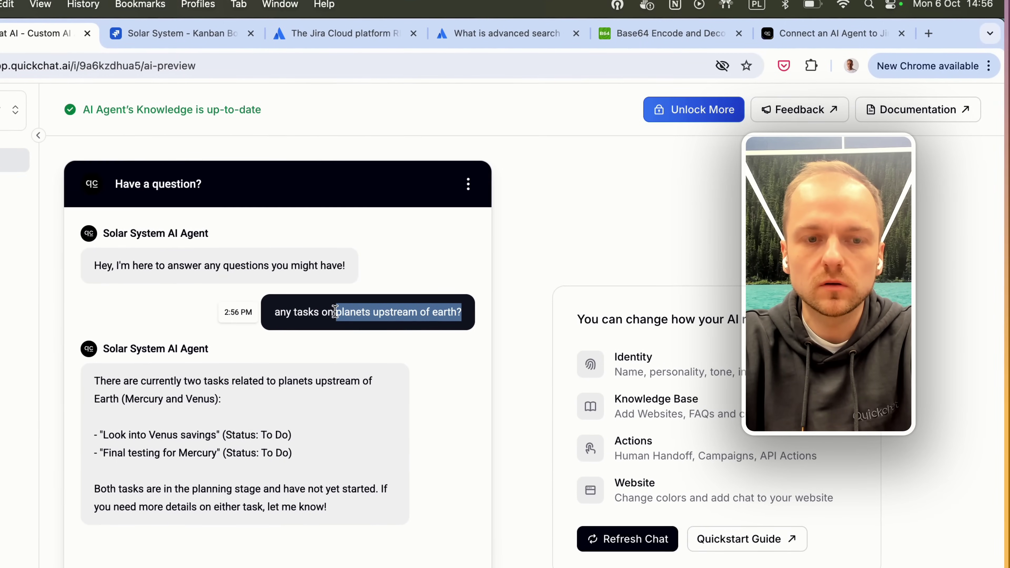
pyautogui.click(141, 396)
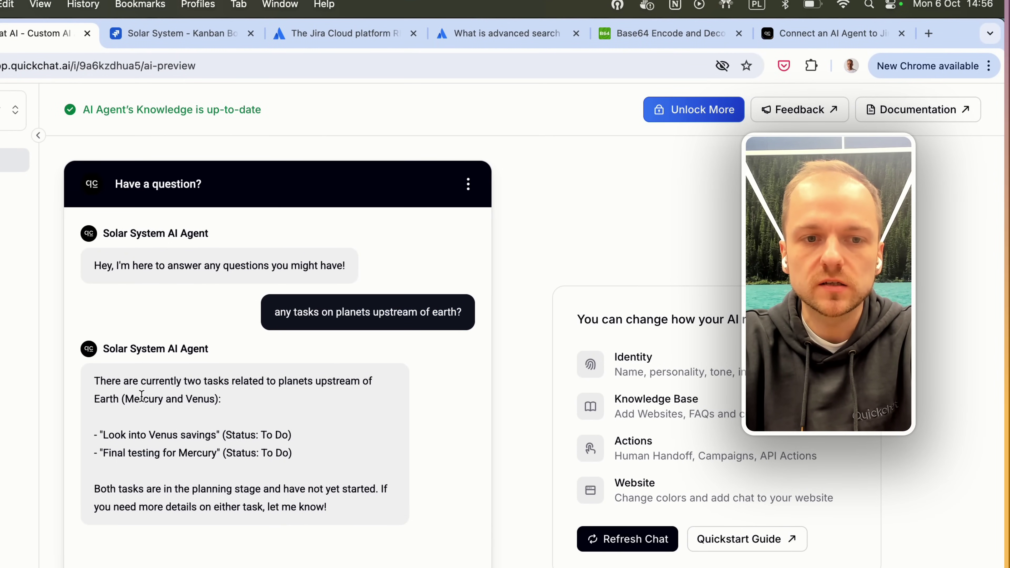
pyautogui.doubleClick(142, 396)
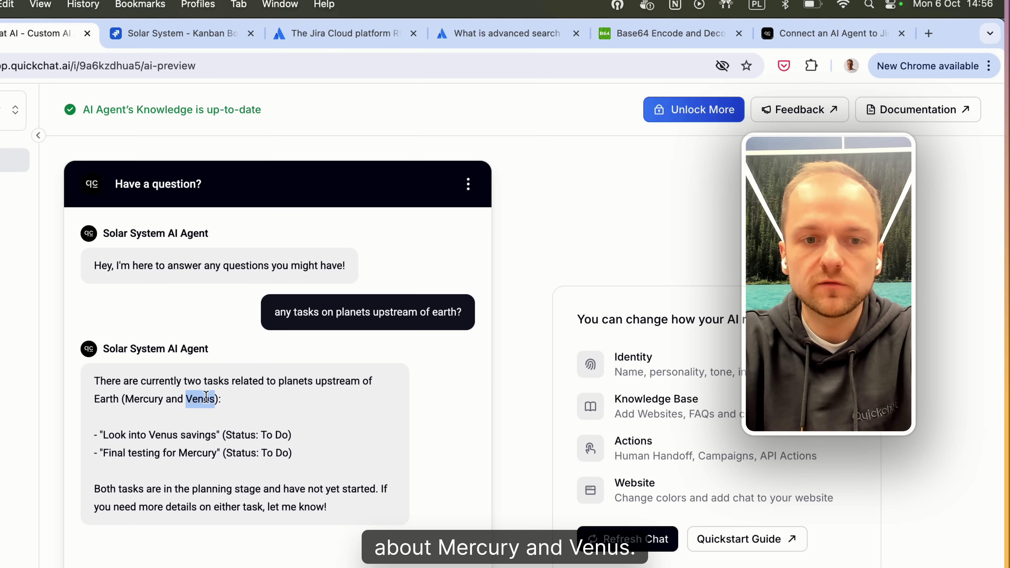
pyautogui.click(221, 39)
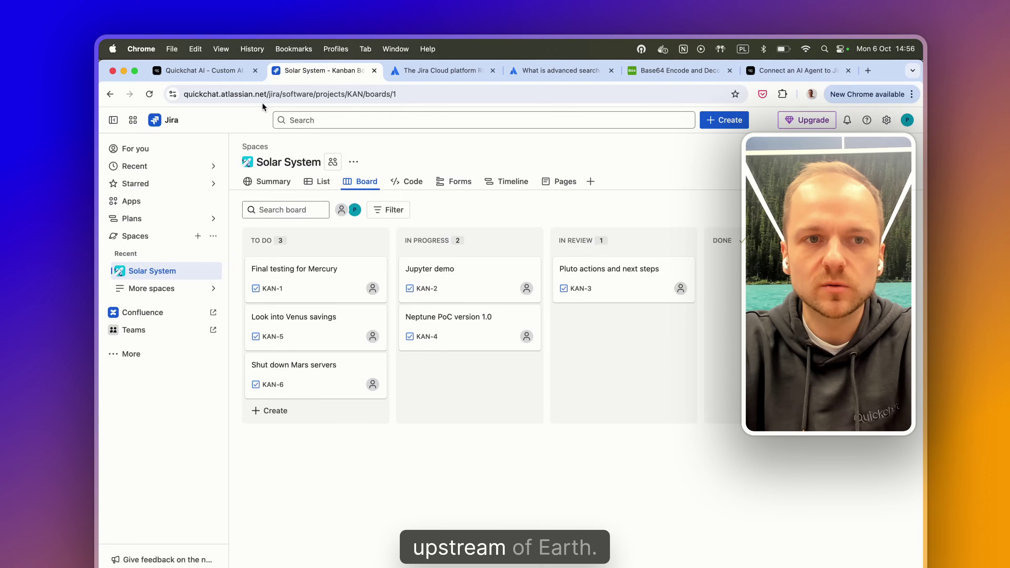
pyautogui.click(195, 67)
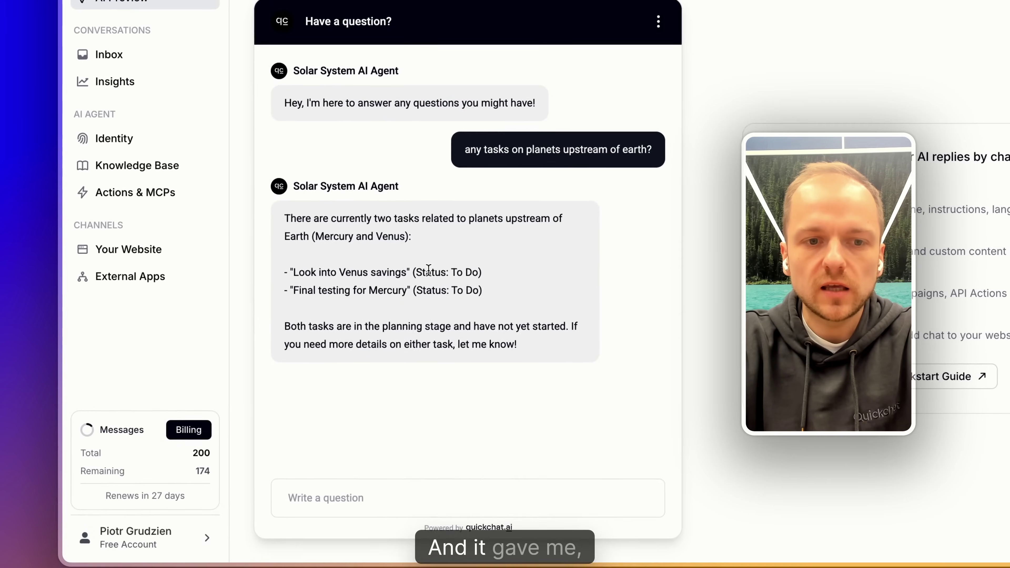
pyautogui.moveTo(502, 286); pyautogui.dragTo(284, 213)
pyautogui.click(455, 255)
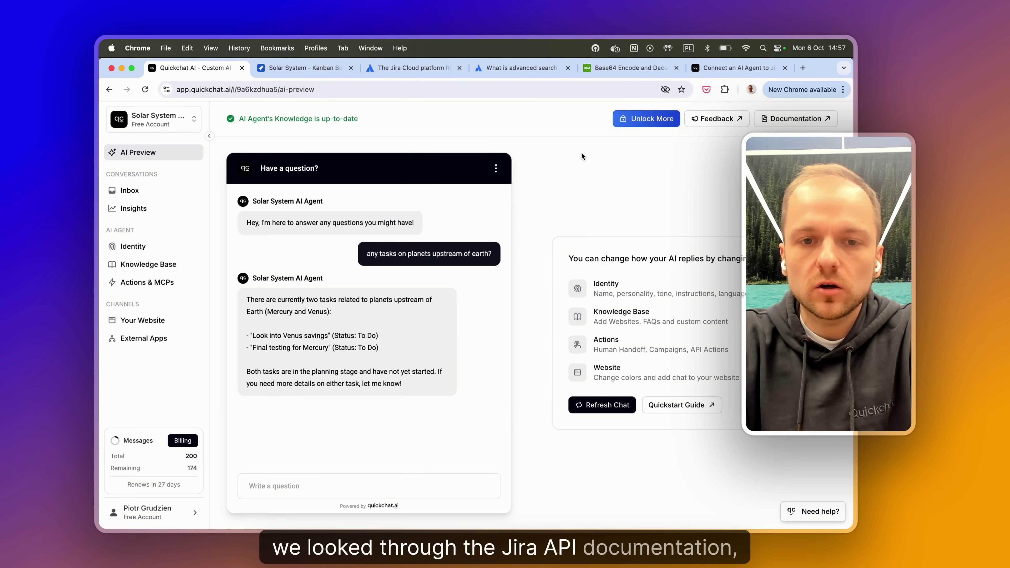
# - Review the heading of the "Search for issues using JQL enhanced search (GET)" endpoint in the Jira REST API documentation
pyautogui.click(409, 68)
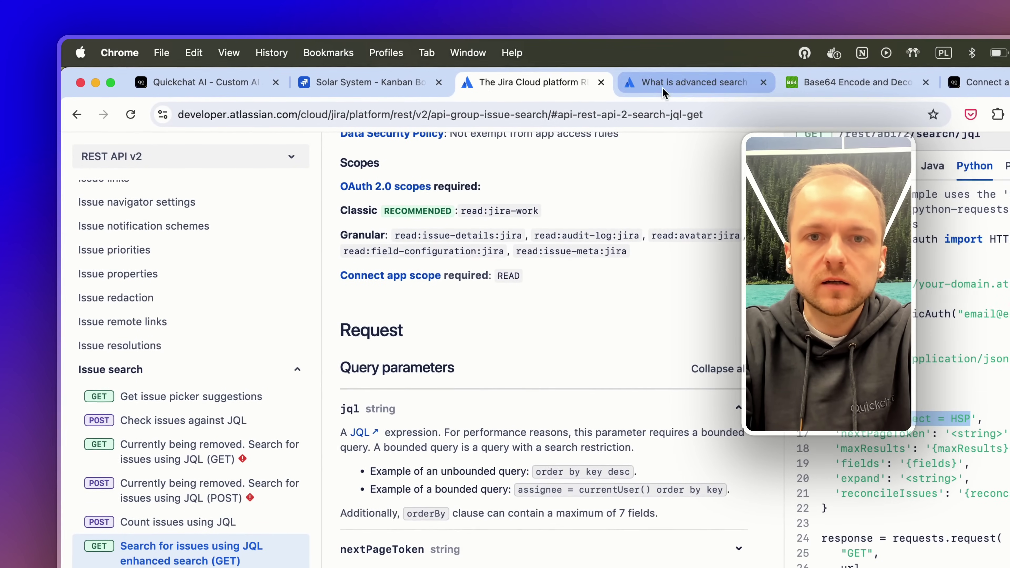
pyautogui.scroll(10, 628, 225)
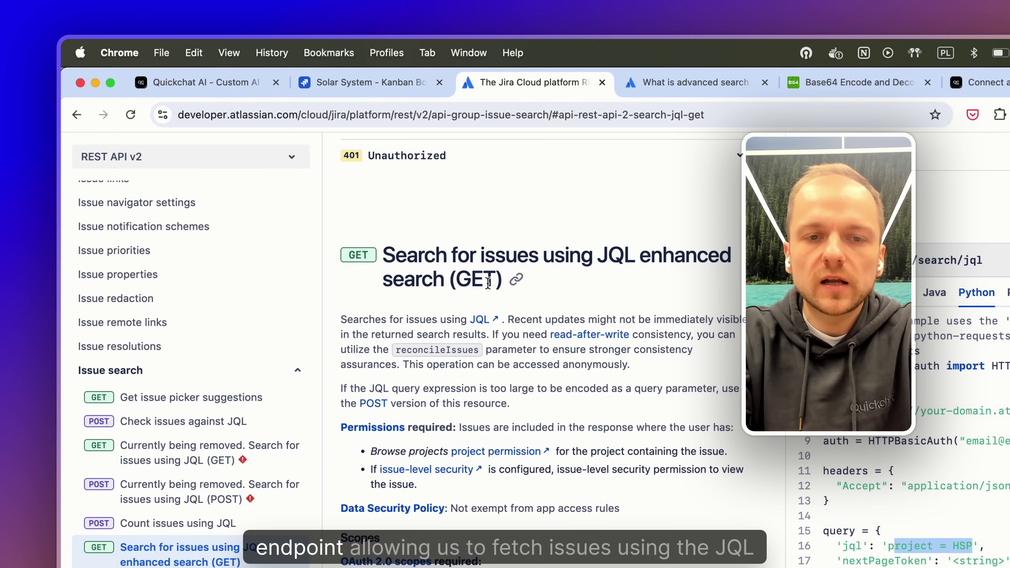
pyautogui.moveTo(477, 276); pyautogui.dragTo(387, 258)
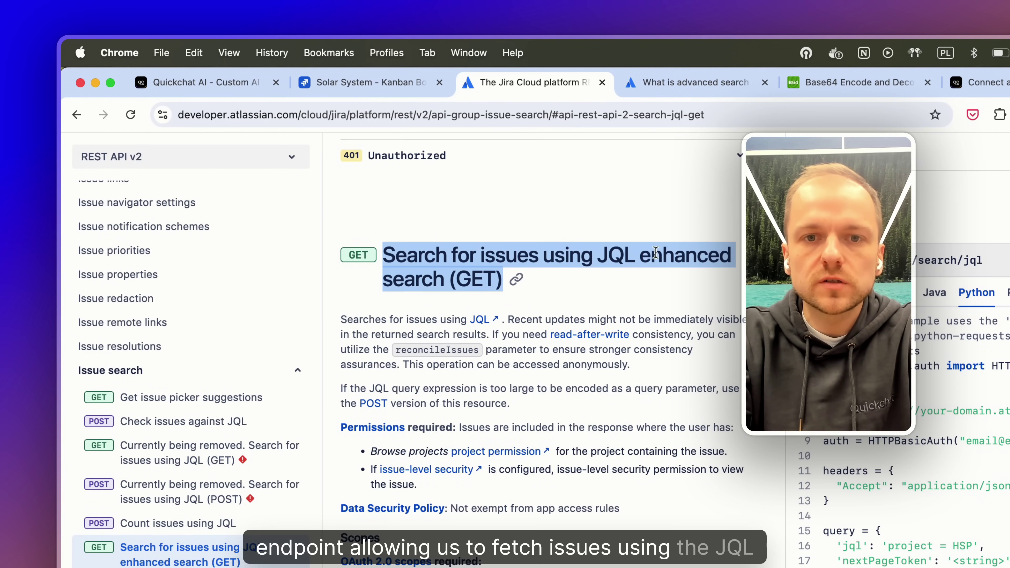
pyautogui.doubleClick(618, 255)
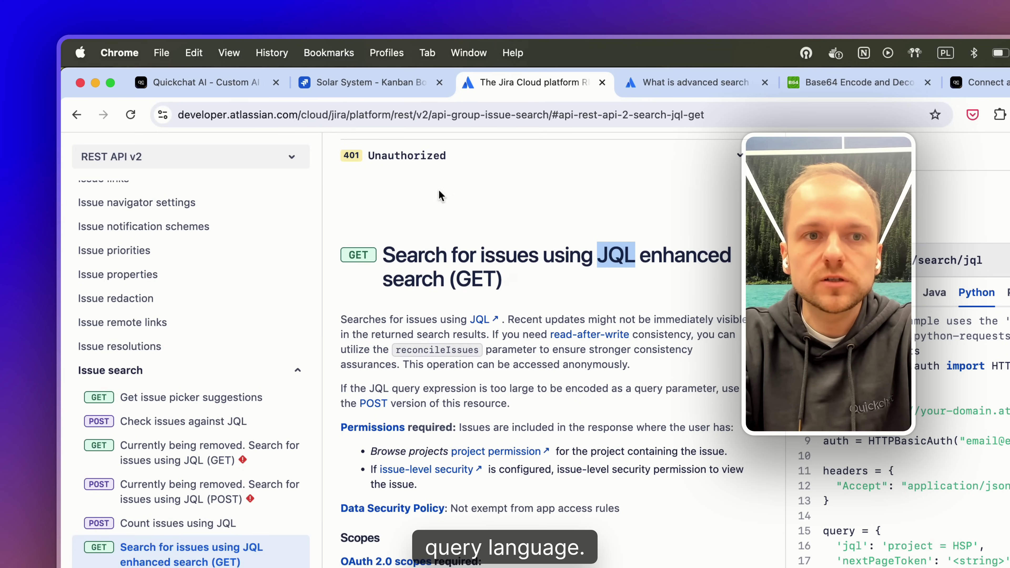
# - Open the Search Jira issues action in Quickchat AI and review its jql parameter, API endpoint, headers and description
pyautogui.click(255, 82)
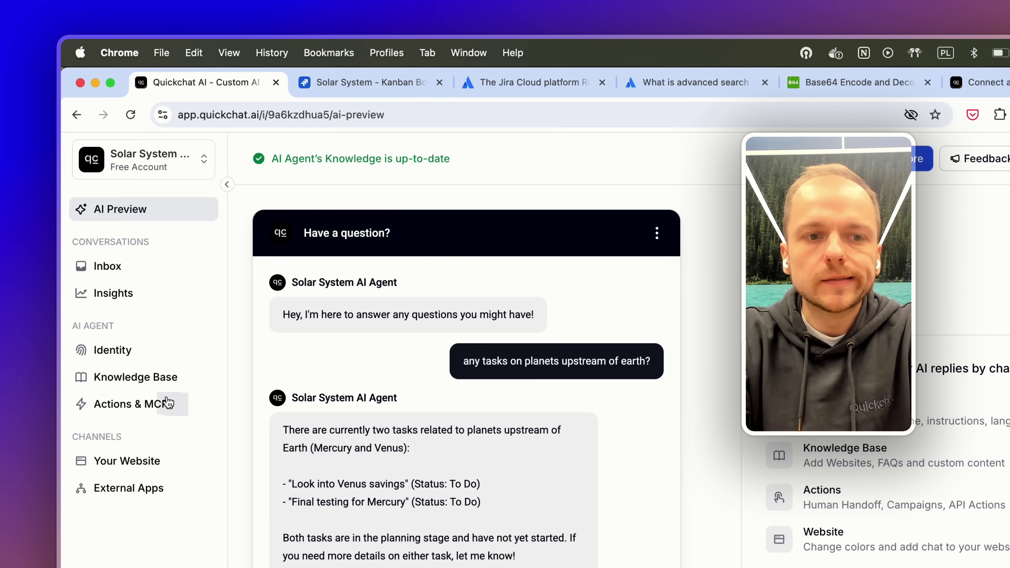
pyautogui.click(199, 404)
pyautogui.scroll(-5, 544, 358)
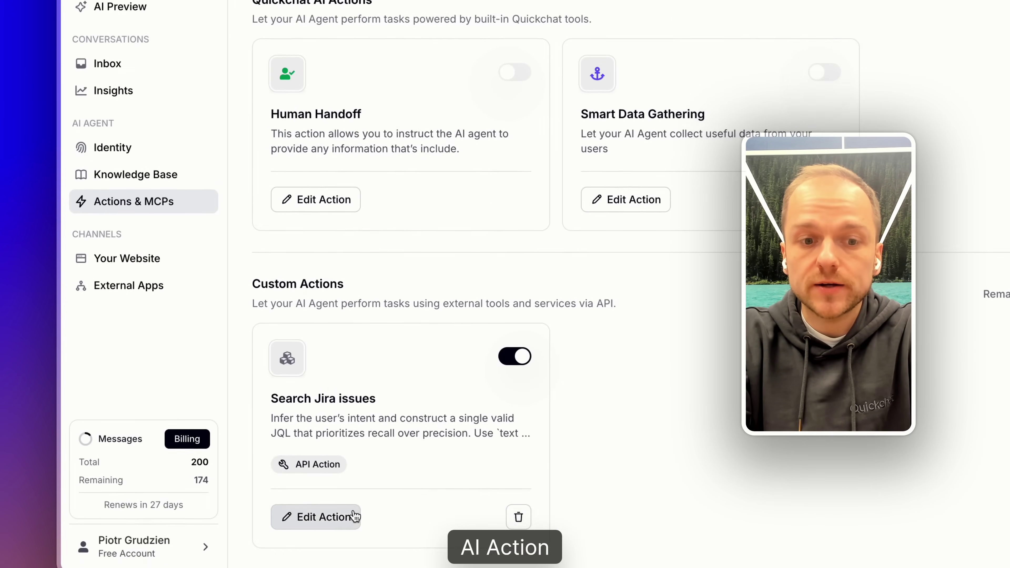
pyautogui.click(351, 516)
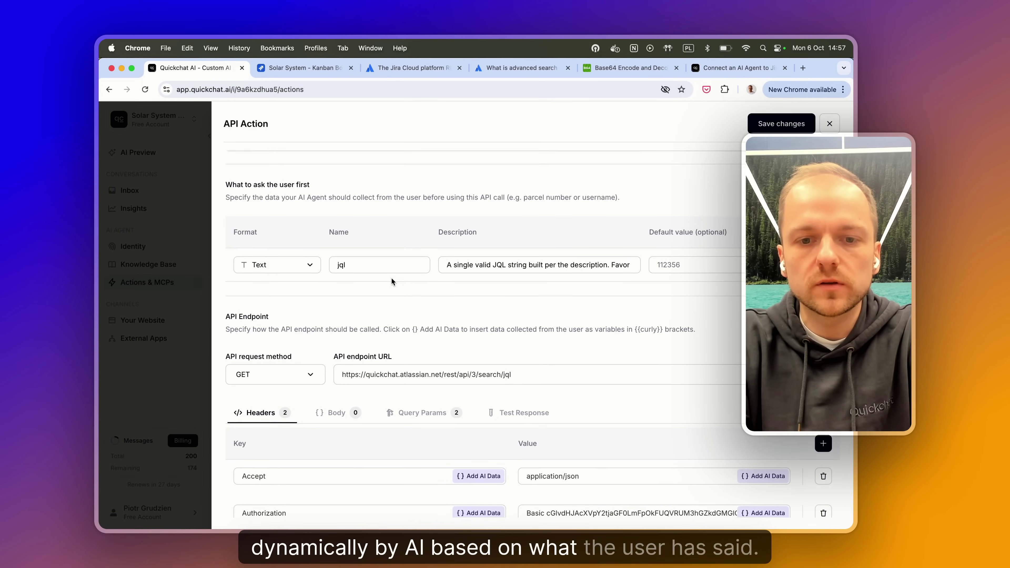
pyautogui.scroll(-3, 392, 277)
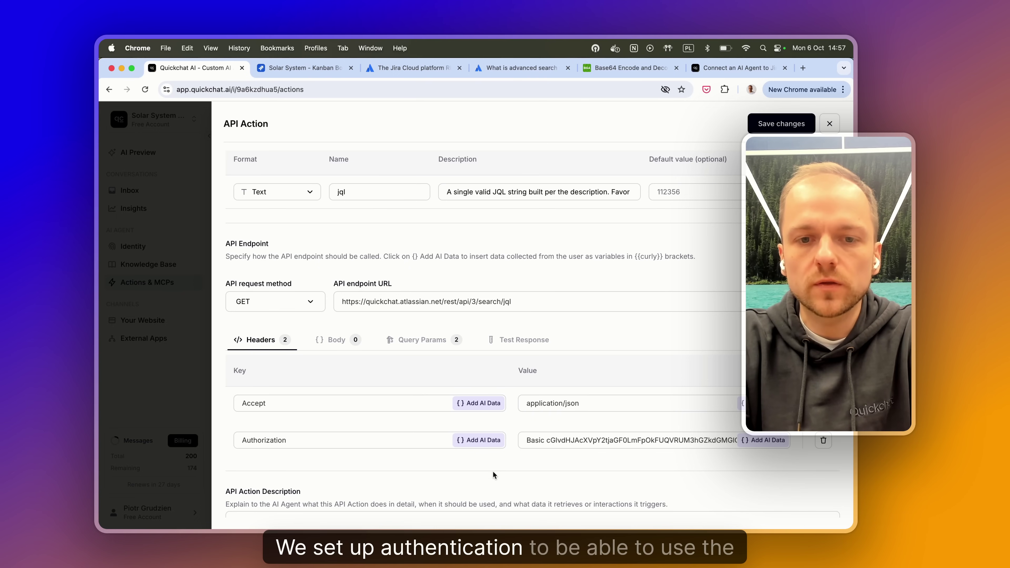
pyautogui.scroll(-3, 492, 470)
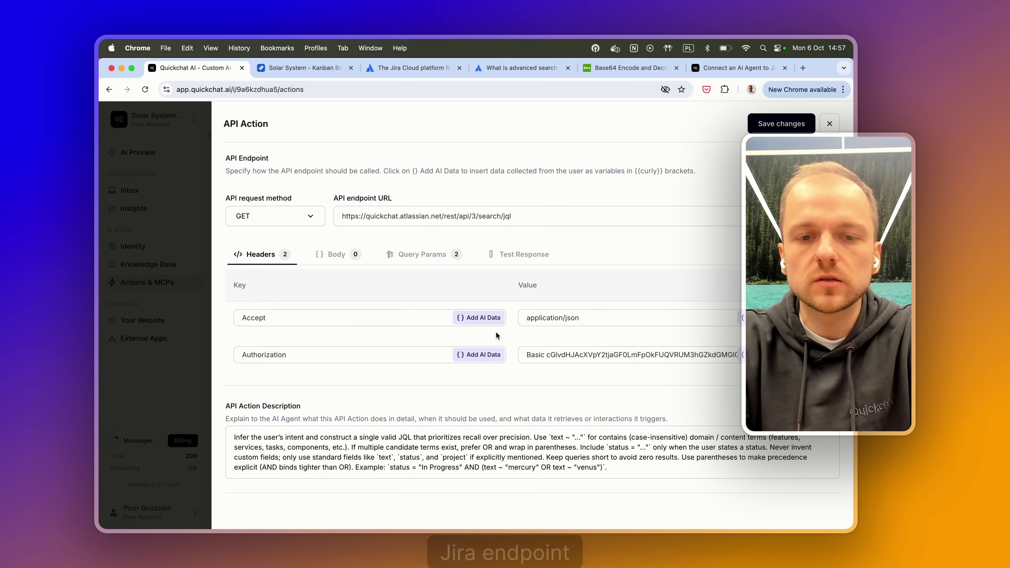
pyautogui.scroll(1, 496, 332)
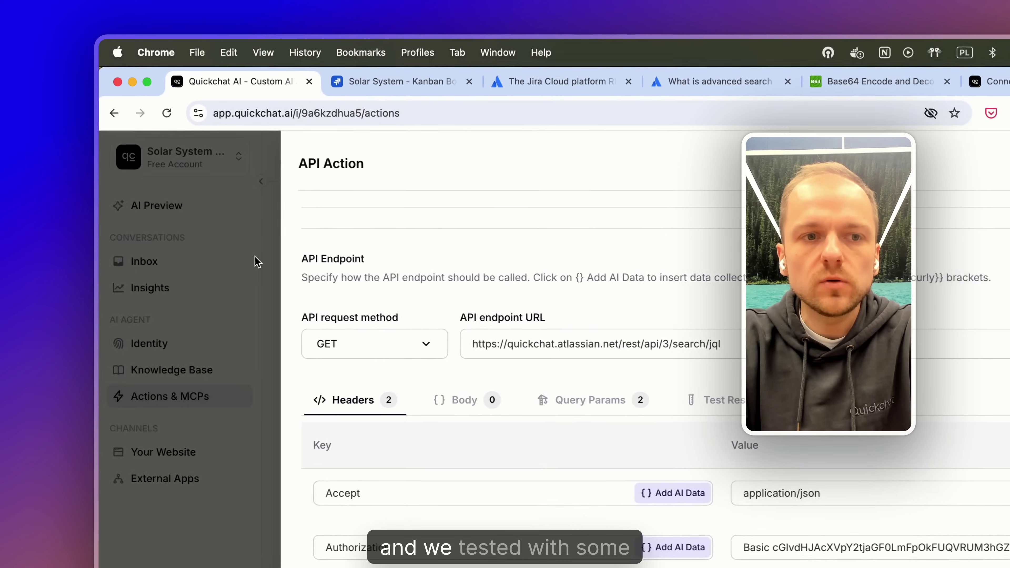
# - Leave the action editor for the AI agent preview, and switch to the blog post on connecting an AI Agent to Jira tickets
pyautogui.click(194, 265)
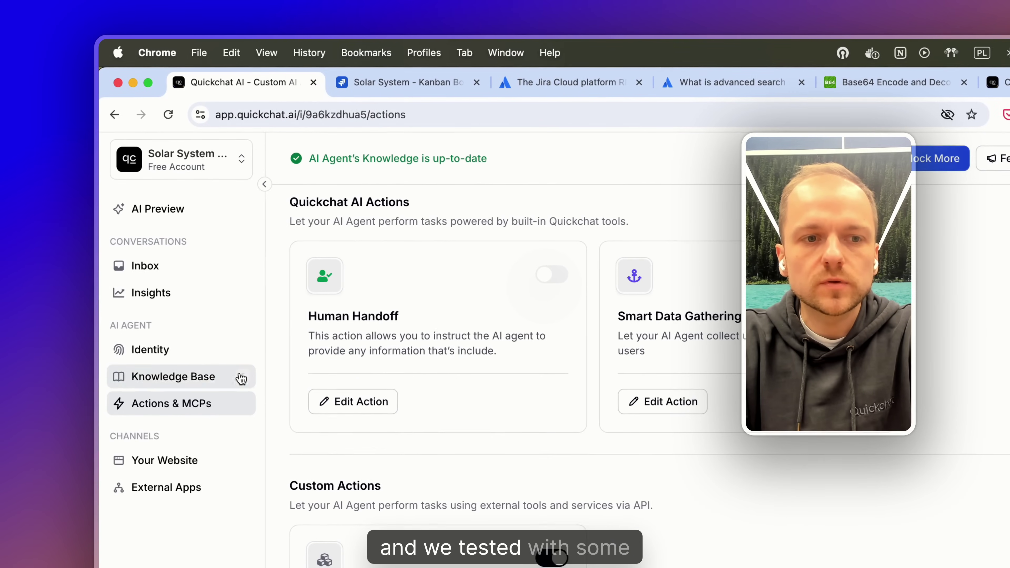
pyautogui.click(192, 213)
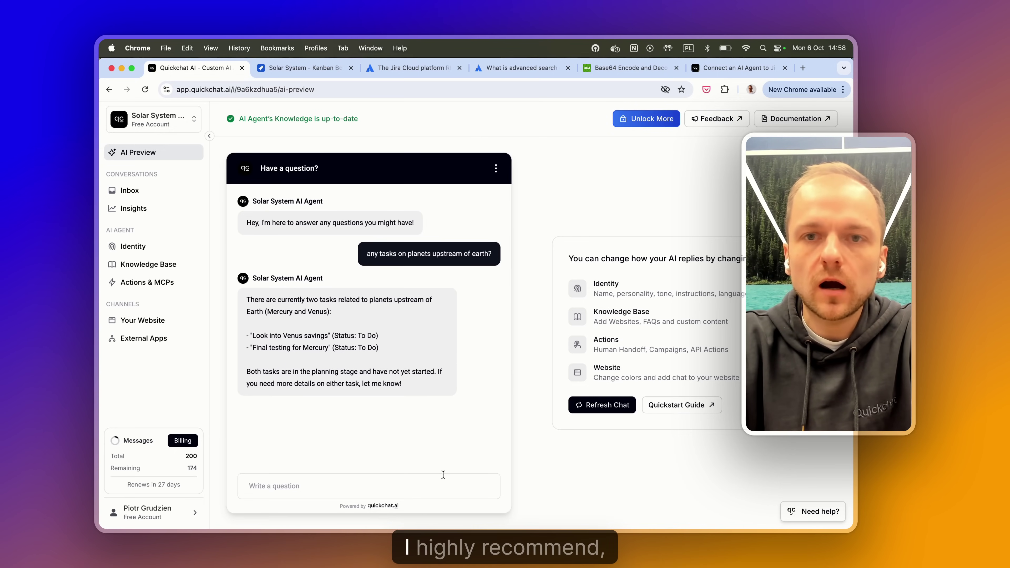
pyautogui.click(738, 67)
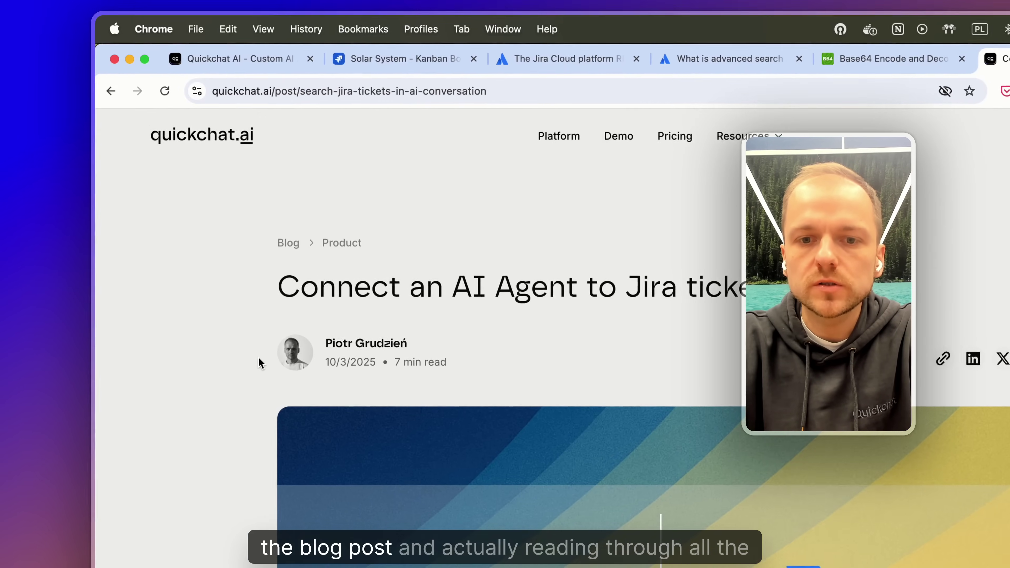
# - Review the blog post from the introduction to Step 3 and highlight the jql parameter's description prompt
pyautogui.scroll(-10, 14, 388)
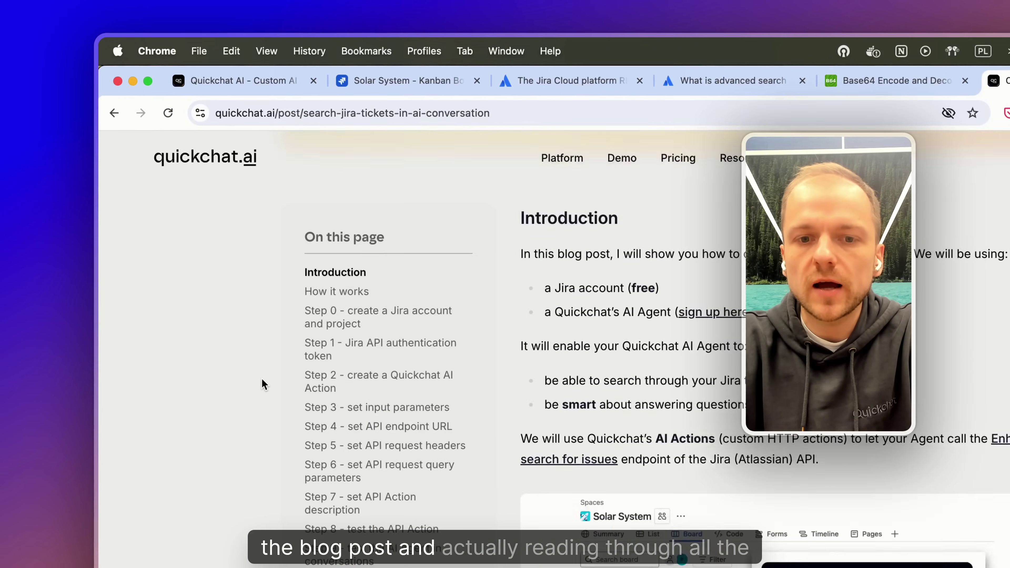
pyautogui.scroll(-15, 219, 289)
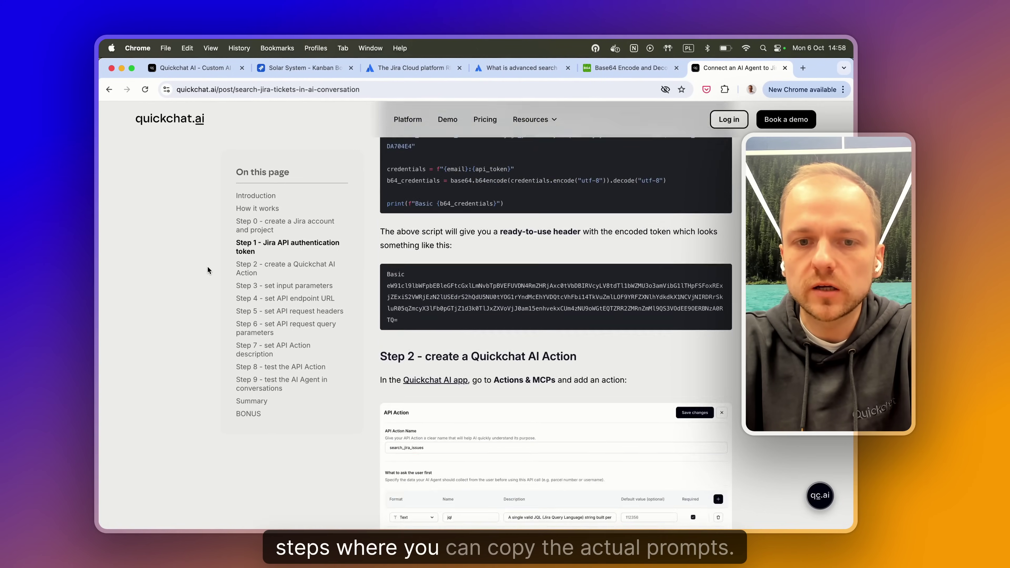
pyautogui.scroll(-12, 207, 267)
pyautogui.scroll(3, 208, 267)
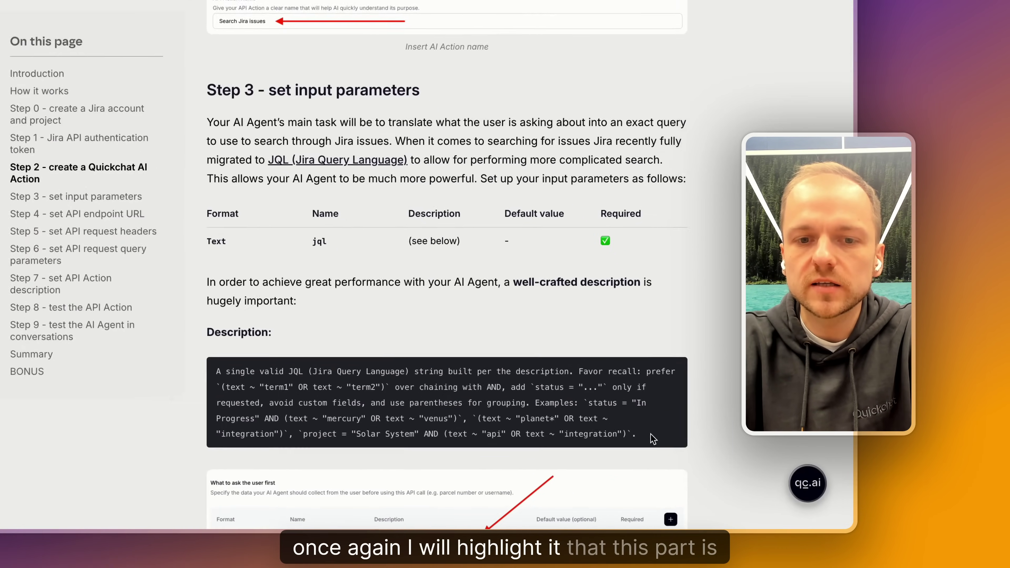
pyautogui.moveTo(694, 459); pyautogui.dragTo(389, 414)
# - Review Steps 4 to 7 of the blog post and highlight the text through the end of the API Action Description prompt
pyautogui.scroll(-6, 423, 354)
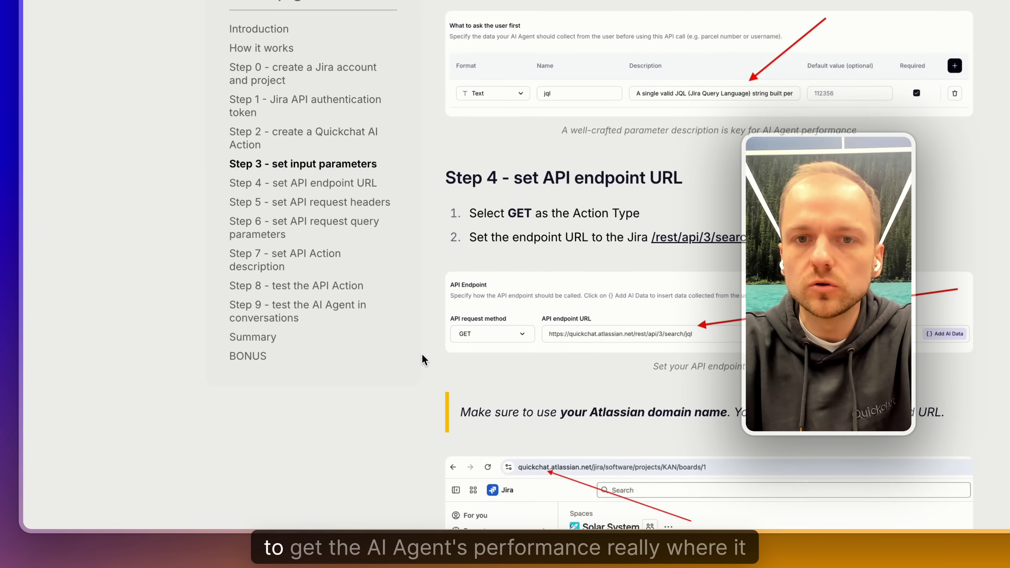
pyautogui.scroll(-8, 422, 354)
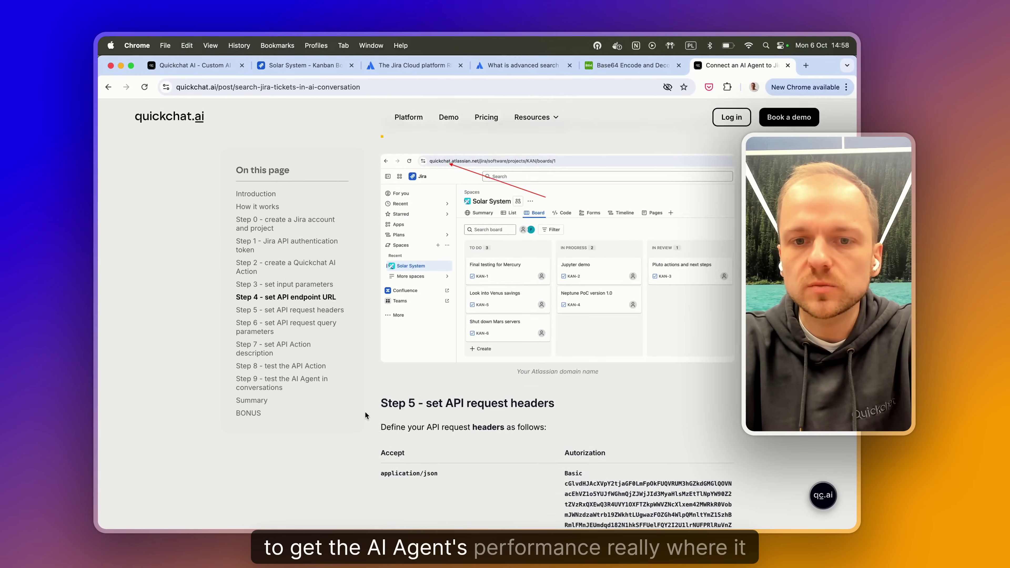
pyautogui.scroll(-15, 364, 413)
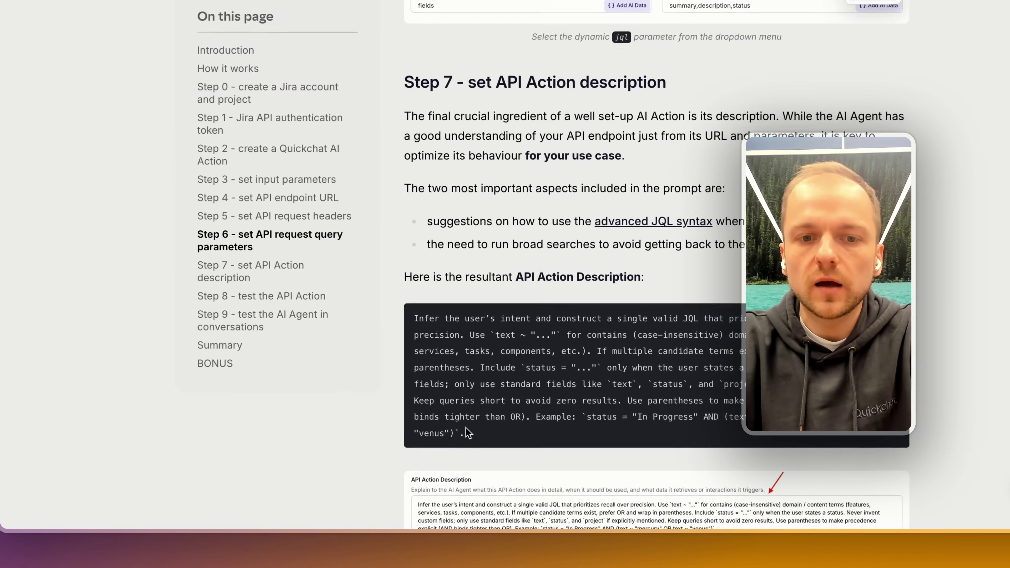
pyautogui.press('super+a')
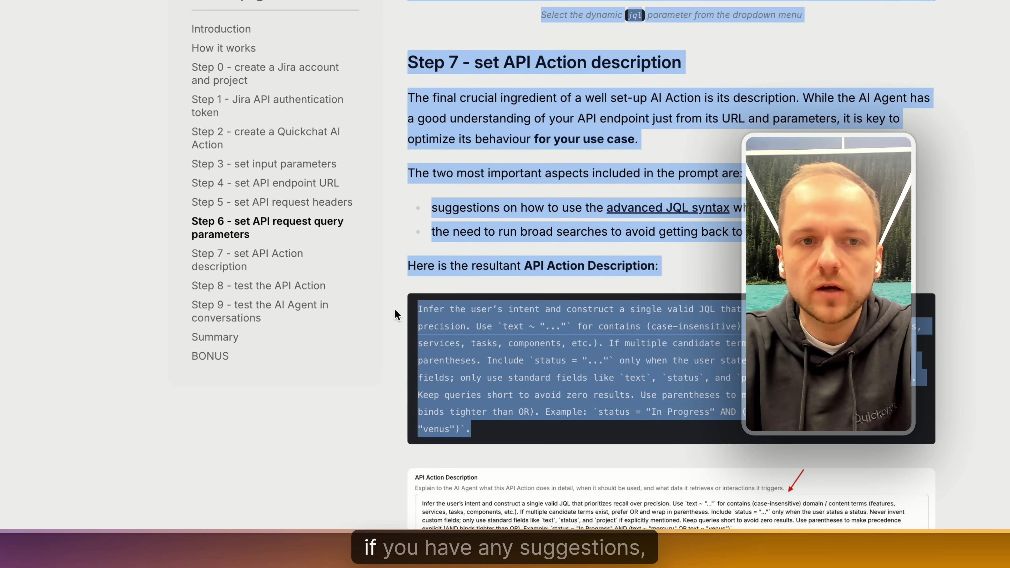